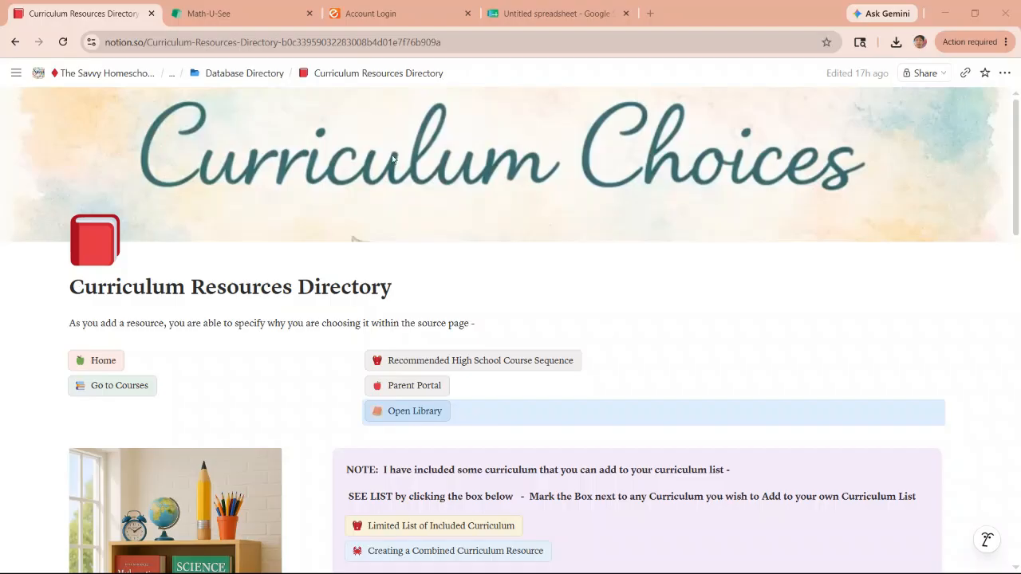
- Open the Limited List of Included Curriculum, look through its courses by publisher and title, and close it
scroll(284, 274, down, 1)
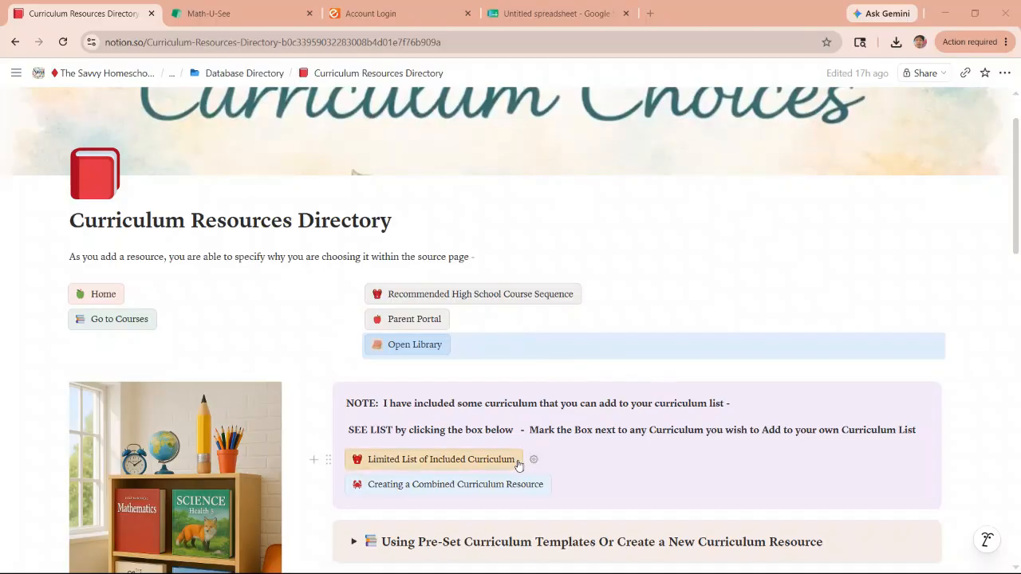
scroll(464, 413, down, 1)
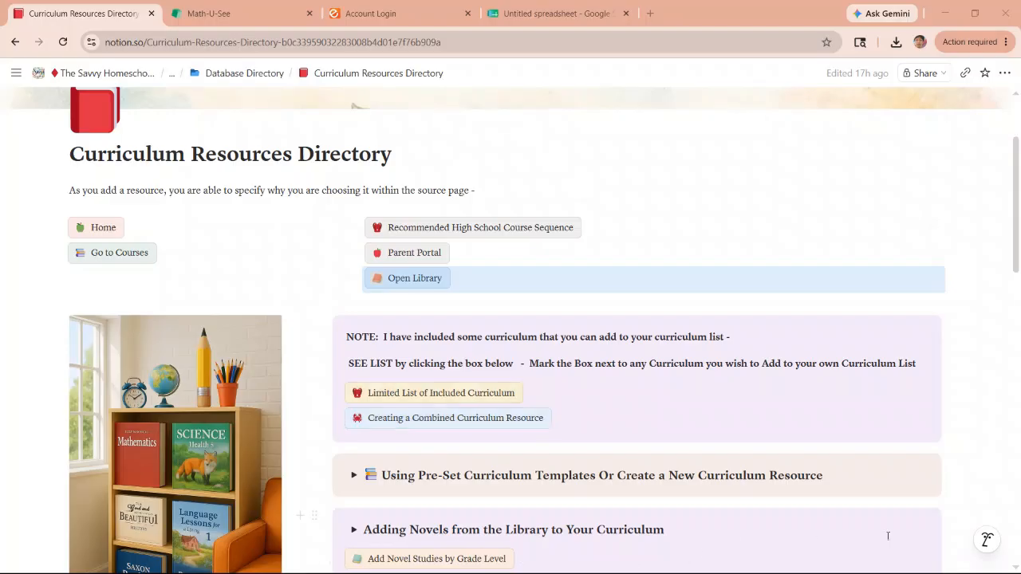
click(433, 395)
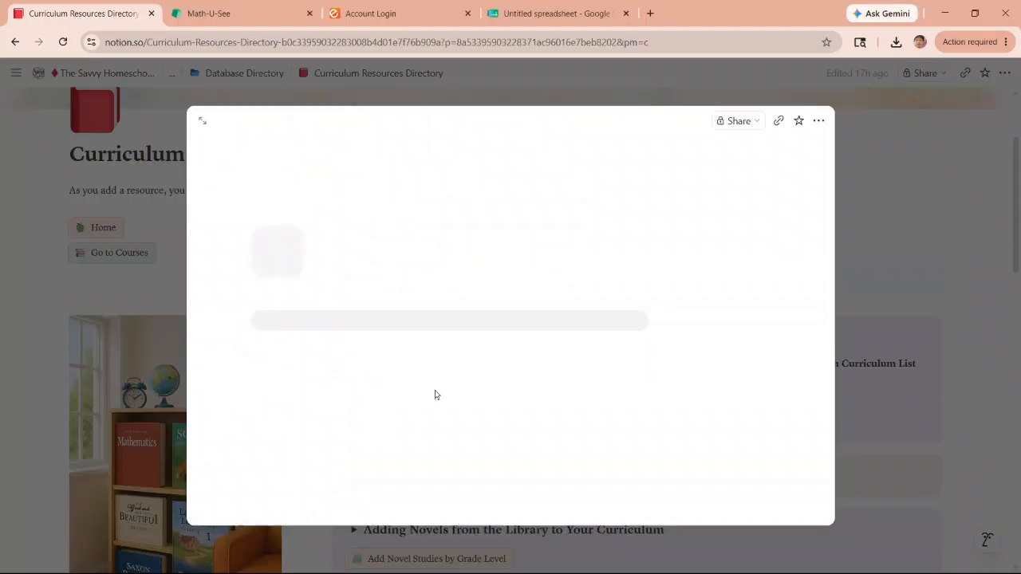
scroll(580, 355, down, 3)
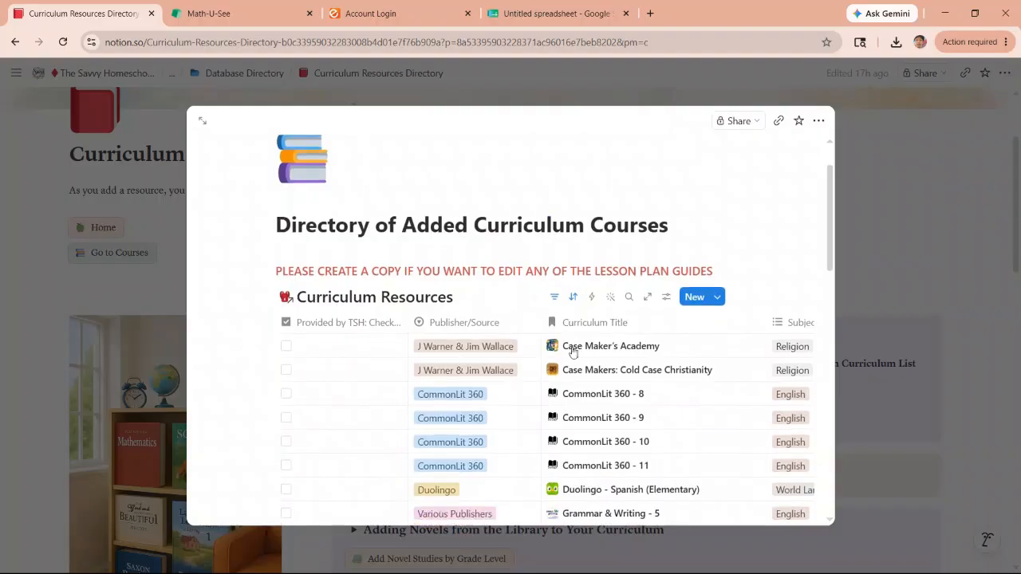
scroll(580, 355, down, 5)
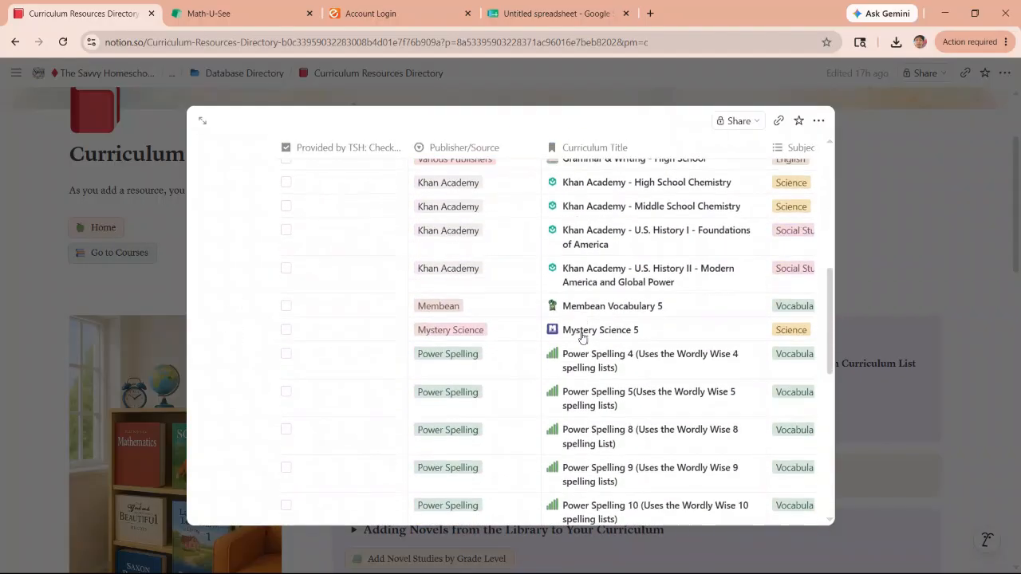
scroll(529, 304, up, 3)
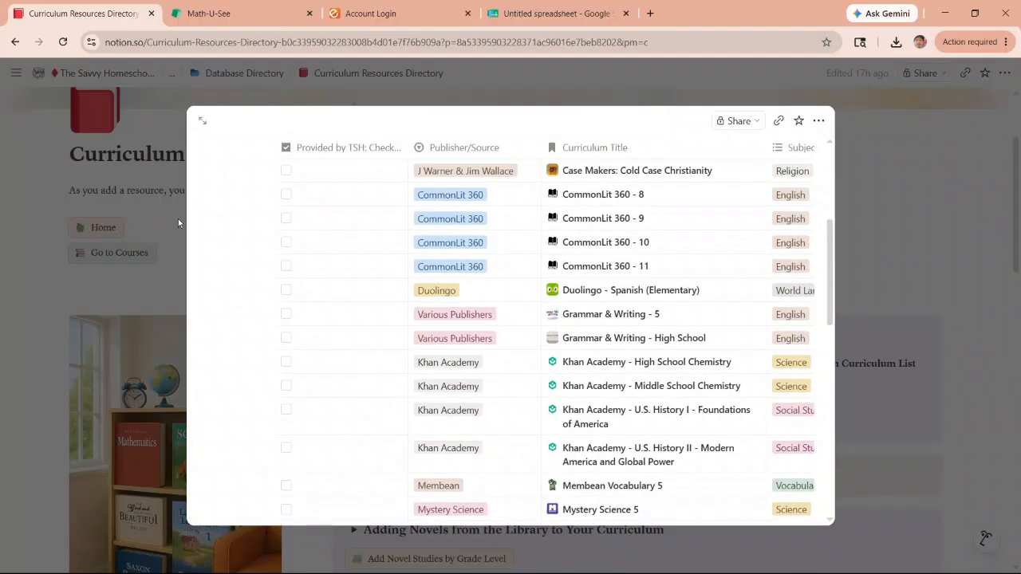
click(159, 211)
- Show the List of Included Curriculum view of the Curriculum Resources database and look through its subject groups
scroll(271, 299, down, 9)
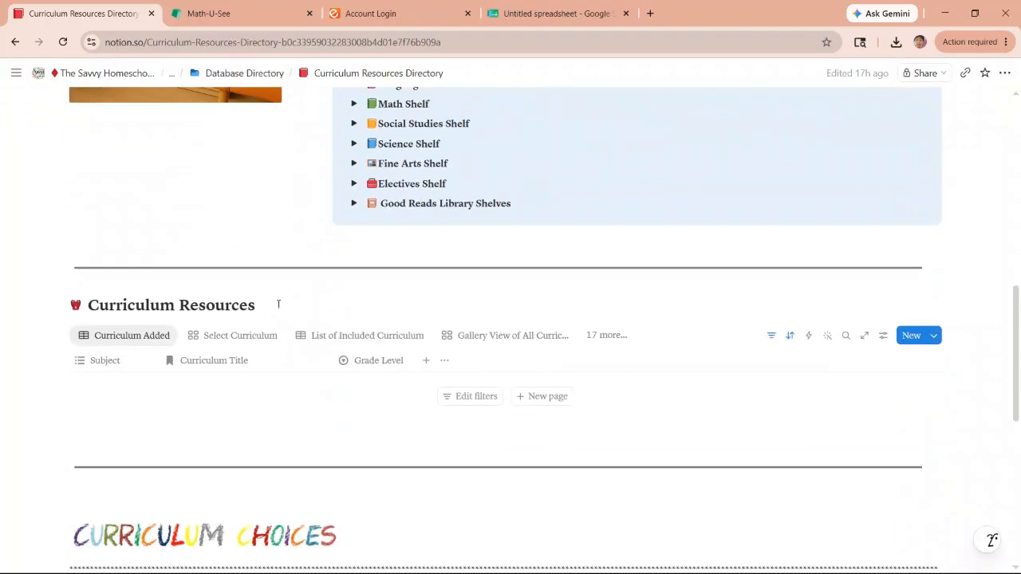
scroll(271, 283, down, 3)
scroll(177, 232, up, 4)
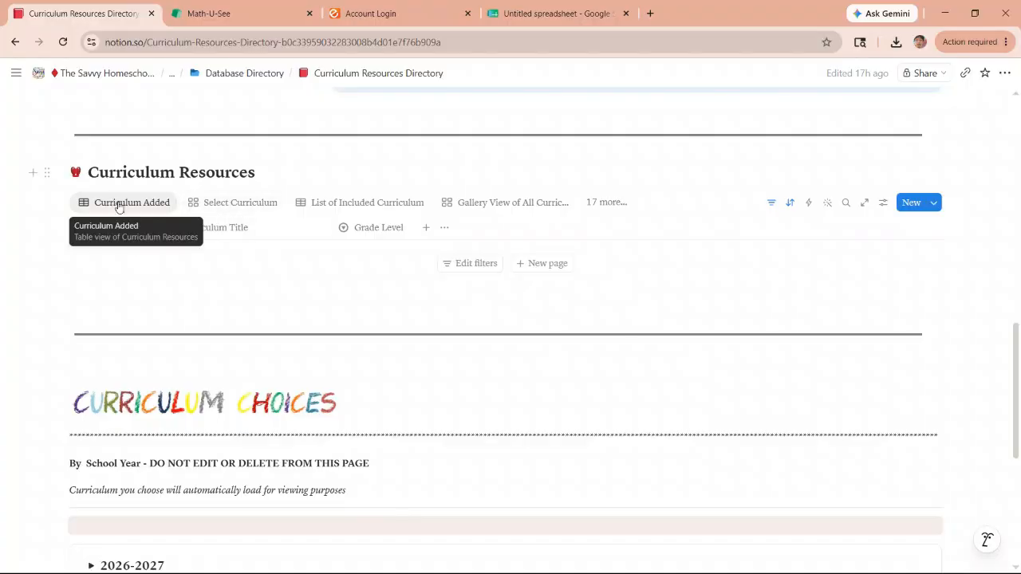
click(363, 204)
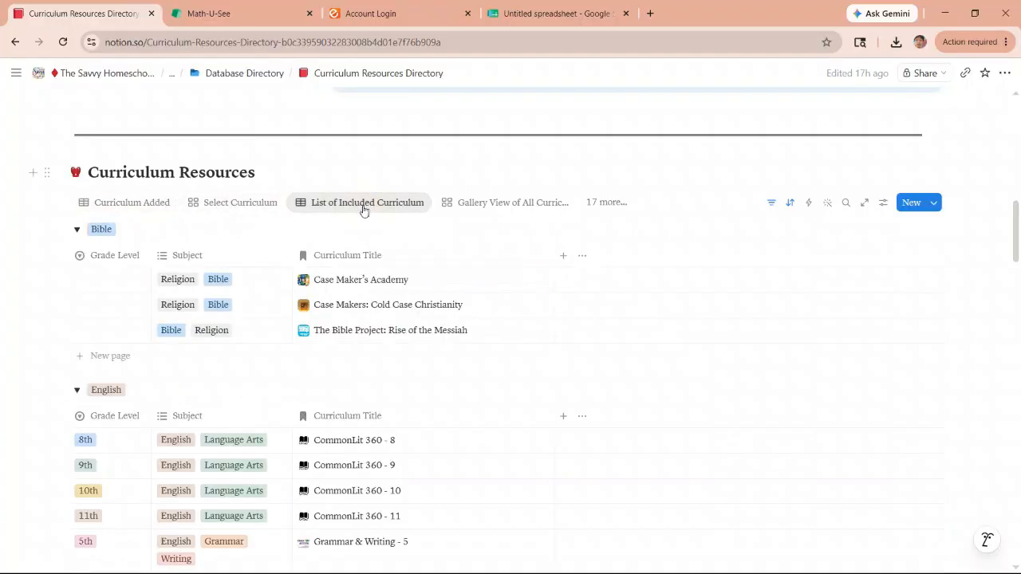
scroll(155, 319, down, 4)
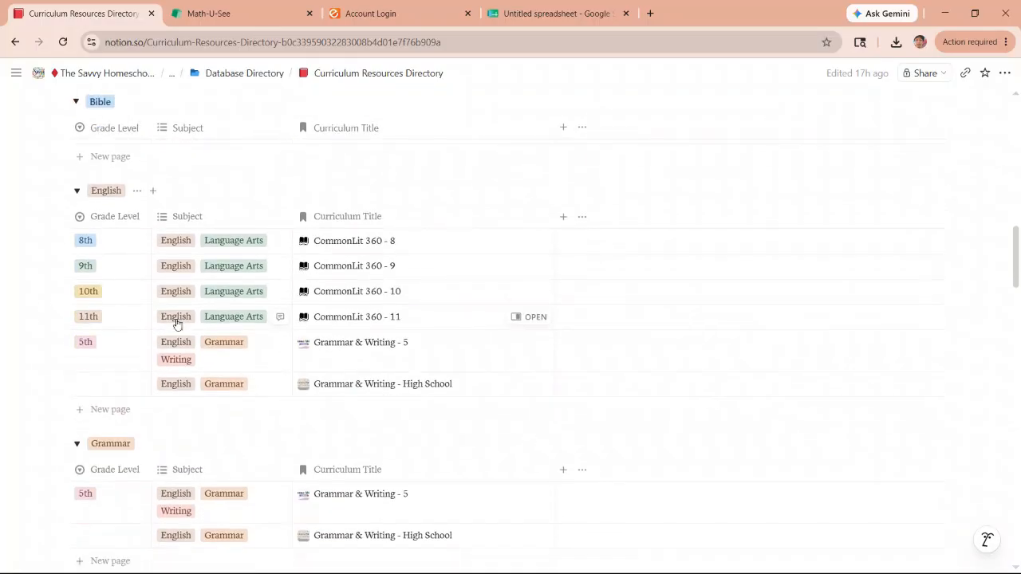
scroll(187, 312, down, 5)
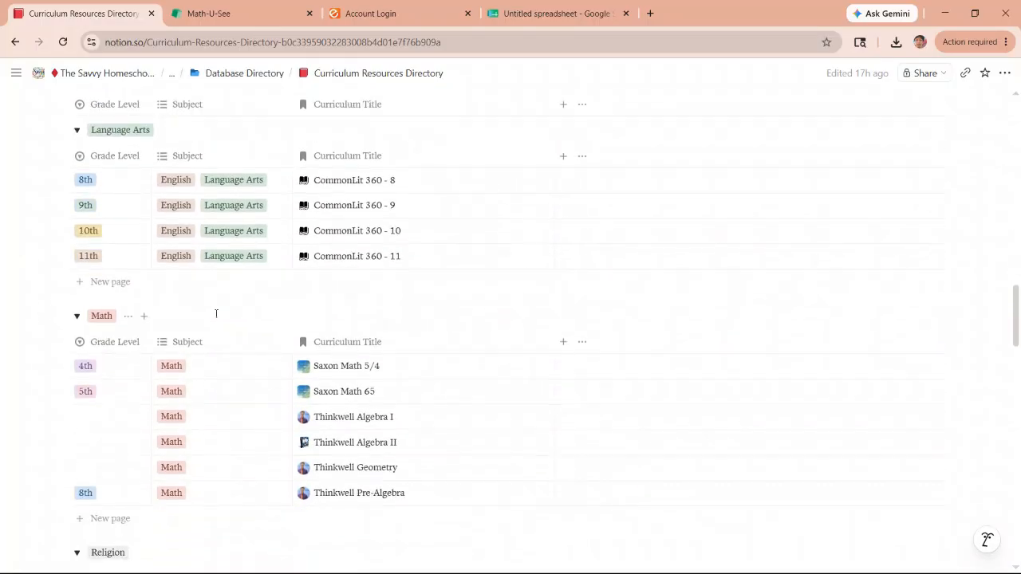
scroll(237, 326, up, 10)
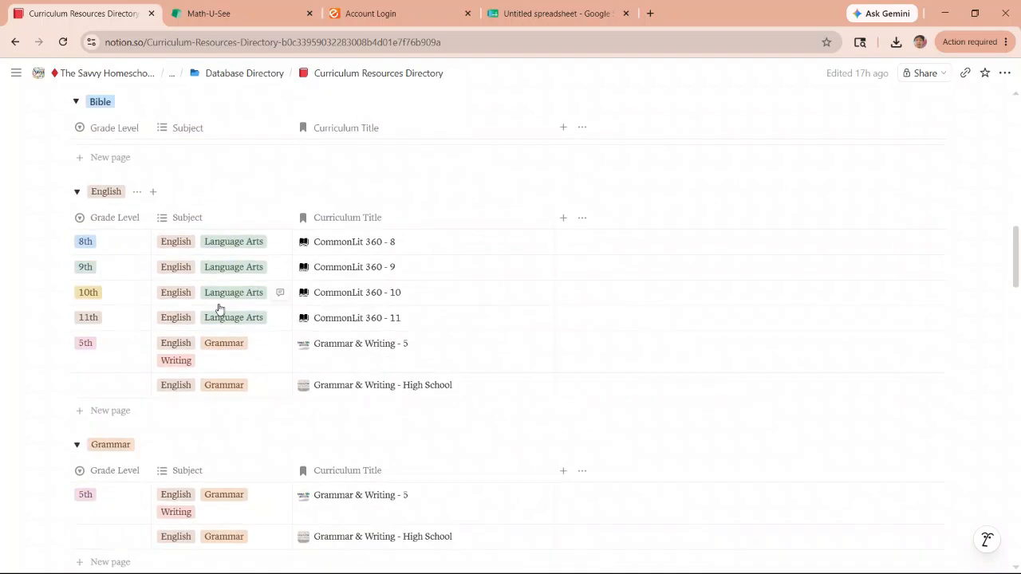
scroll(255, 305, up, 1)
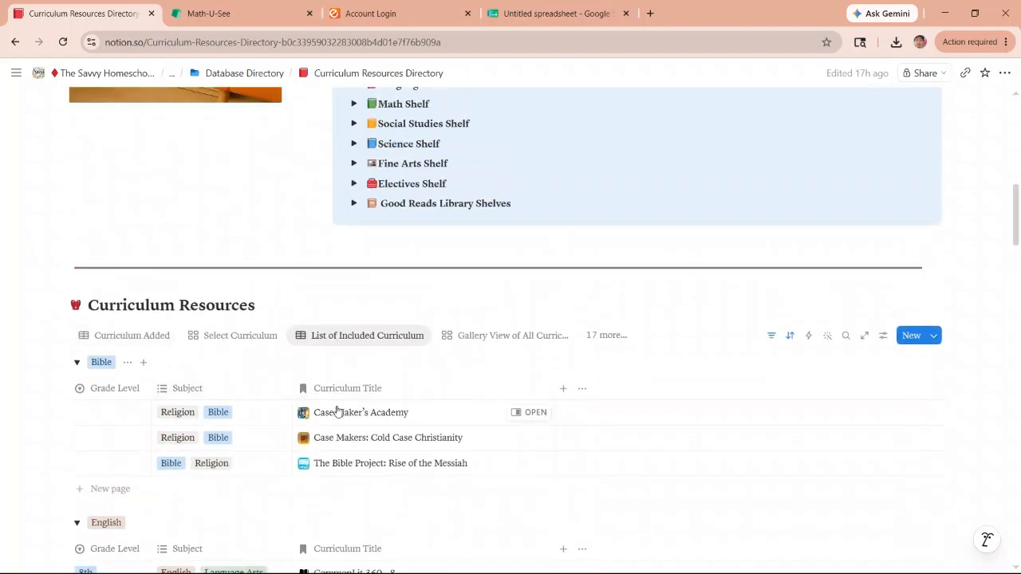
scroll(390, 443, down, 3)
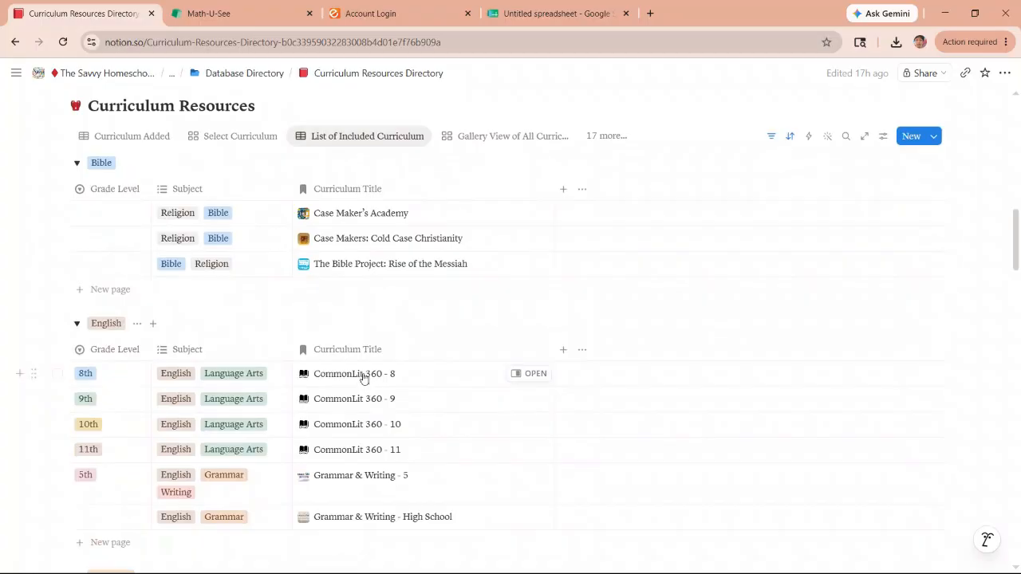
- Open the CommonLit 360 - 8 entry and review its properties, description and curriculum units
click(518, 374)
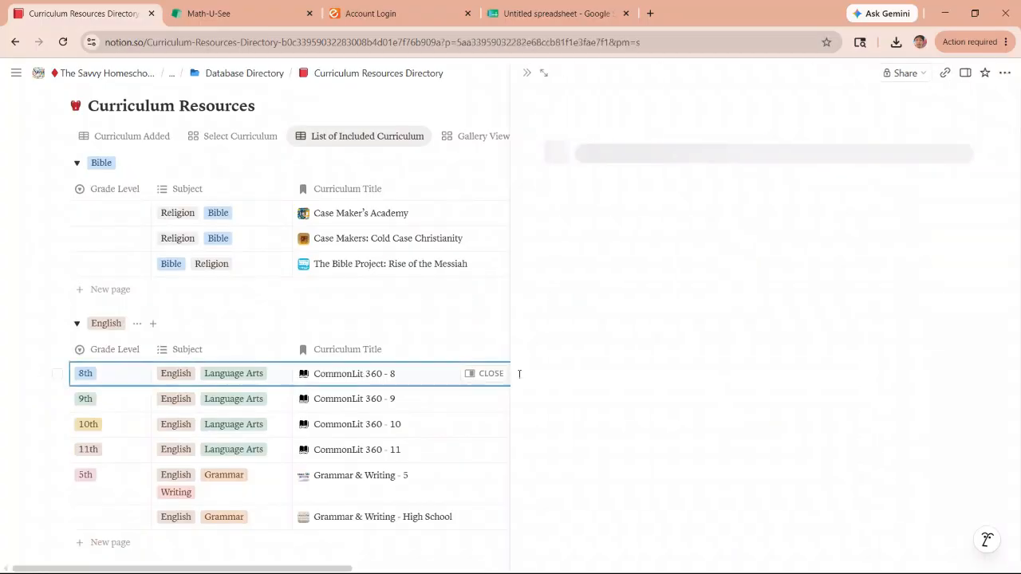
scroll(793, 285, down, 7)
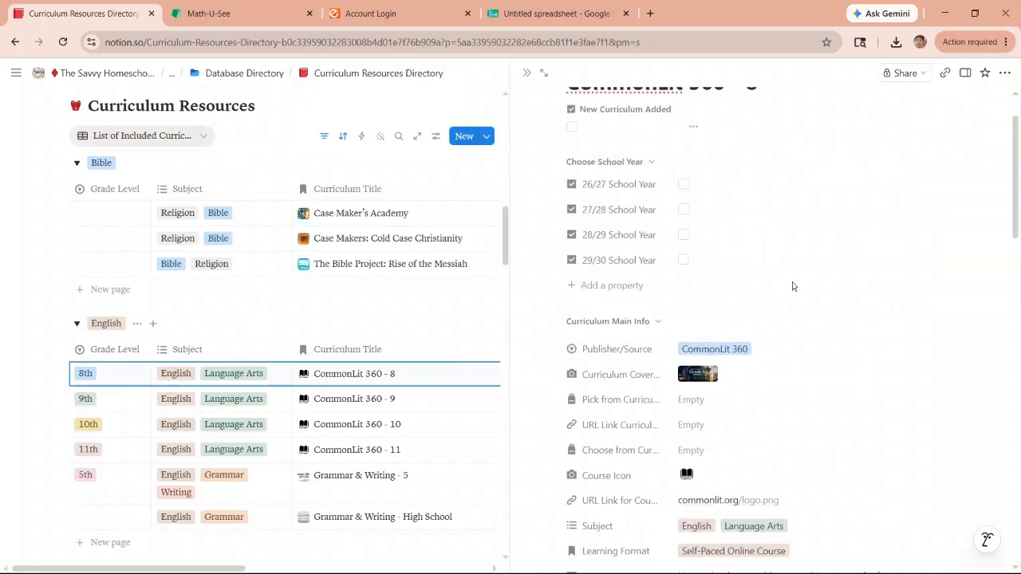
scroll(804, 313, down, 6)
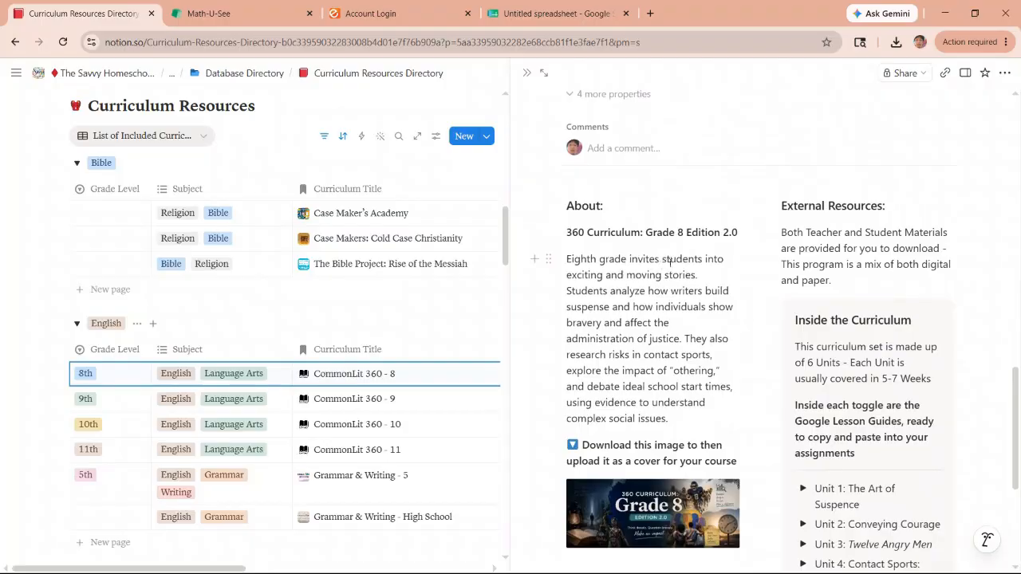
scroll(702, 263, down, 2)
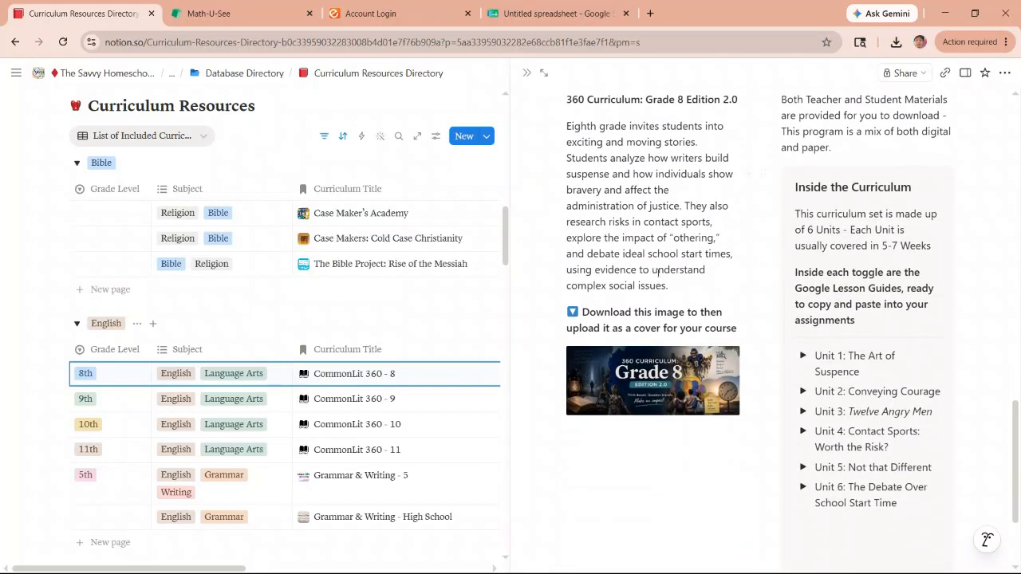
scroll(677, 373, up, 1)
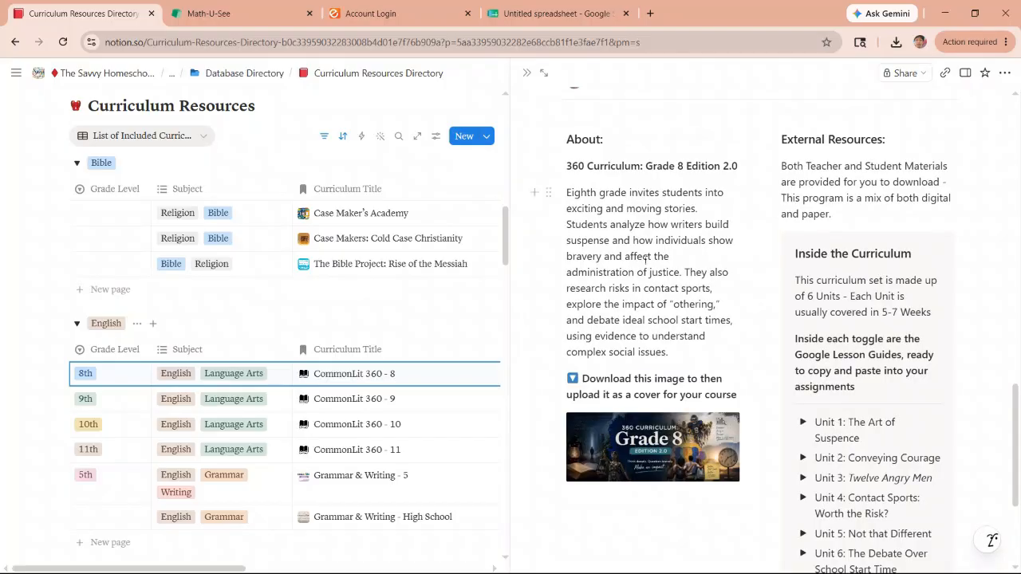
scroll(661, 285, down, 1)
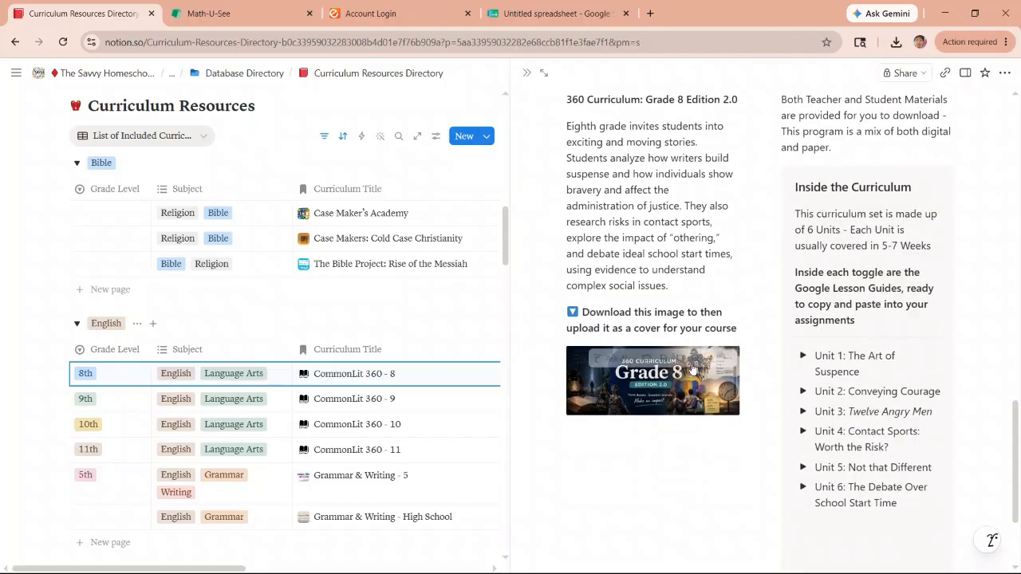
- Expand Unit 1: The Art of Suspense, view its Google Lesson Plan Guide link, and close the guide and the curriculum entry
click(802, 361)
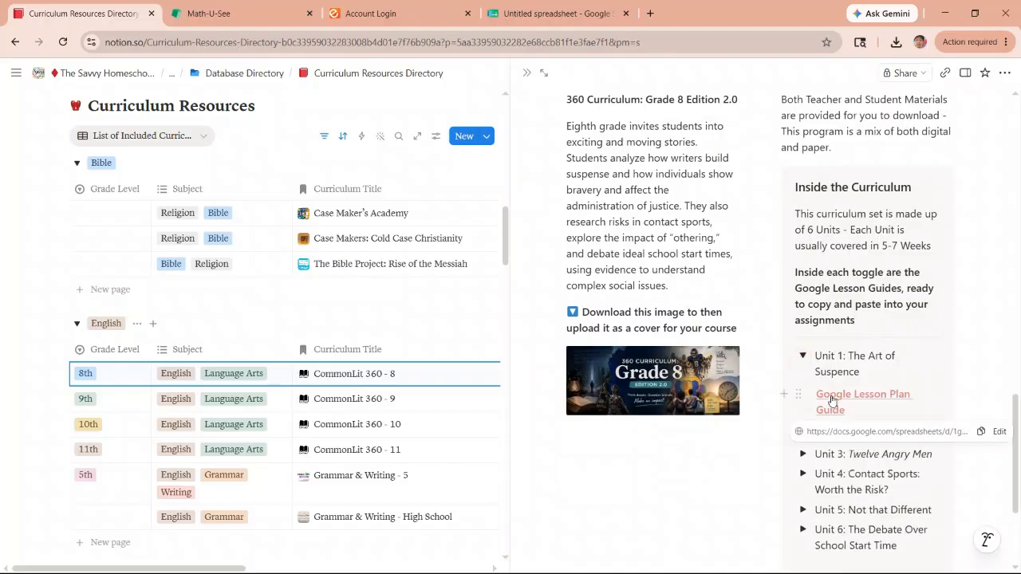
click(831, 399)
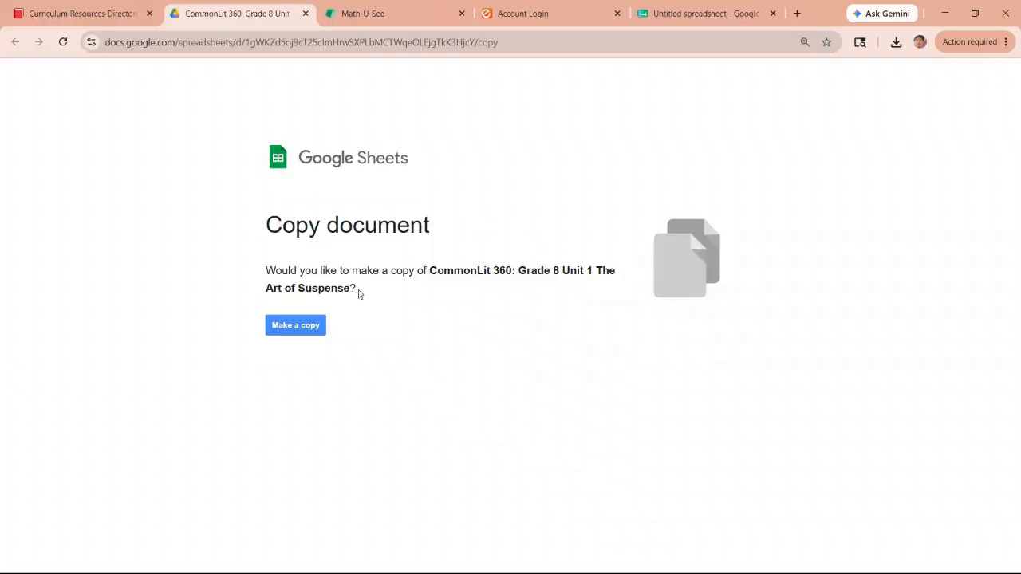
click(306, 14)
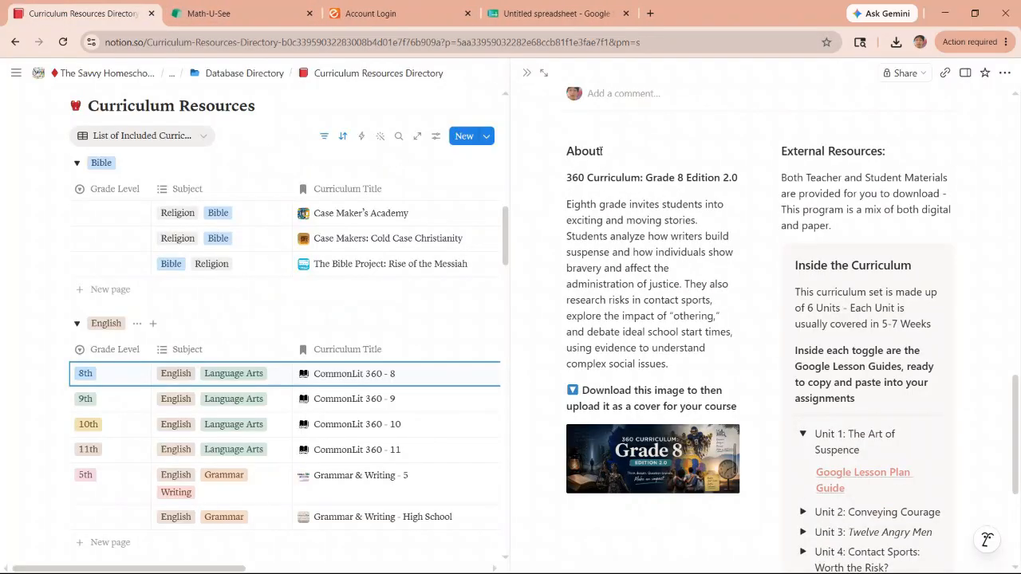
click(526, 74)
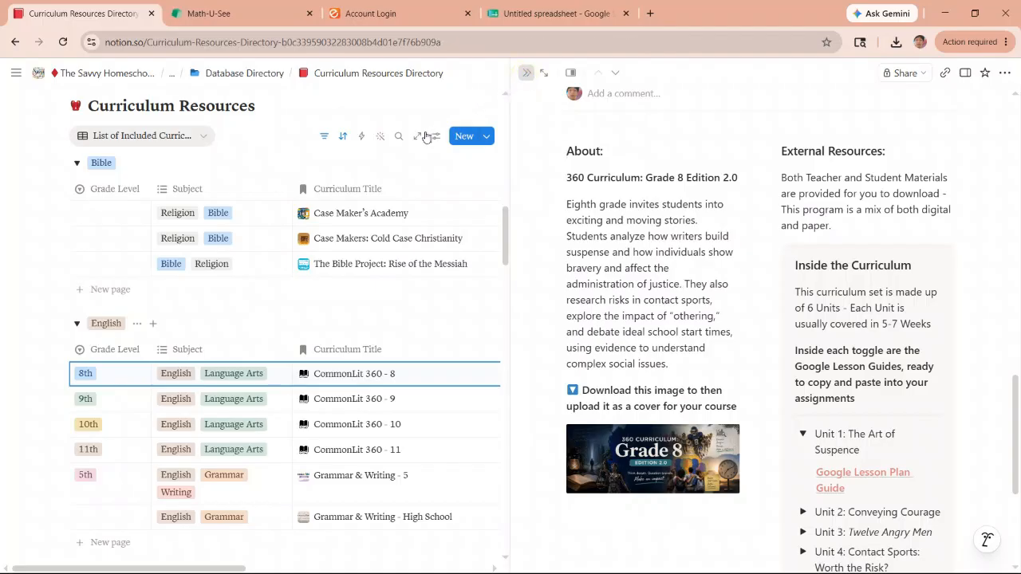
- Open the list of templates for new Curriculum Resources entries and examine which publisher templates are offered
scroll(614, 303, up, 5)
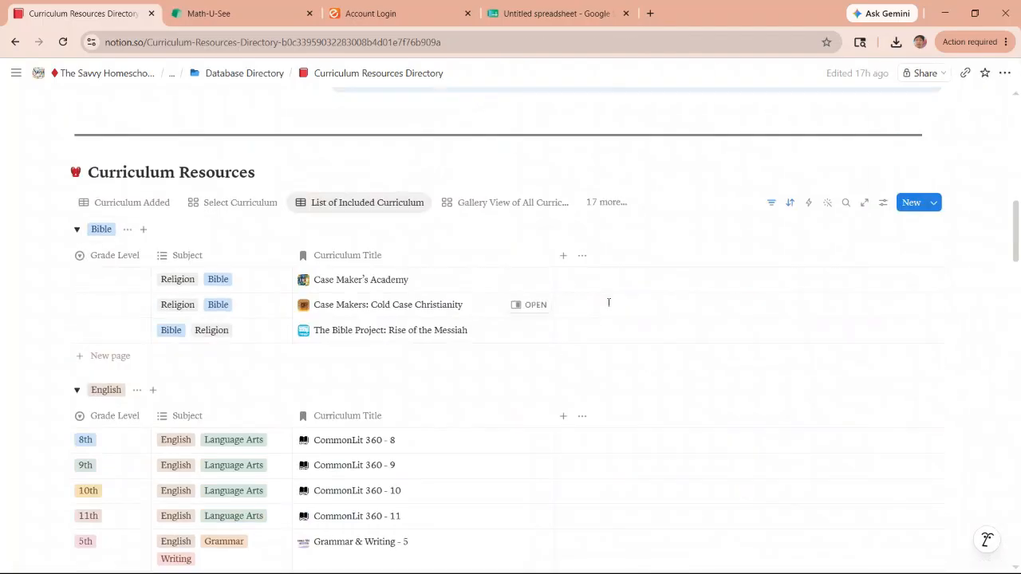
scroll(628, 313, up, 5)
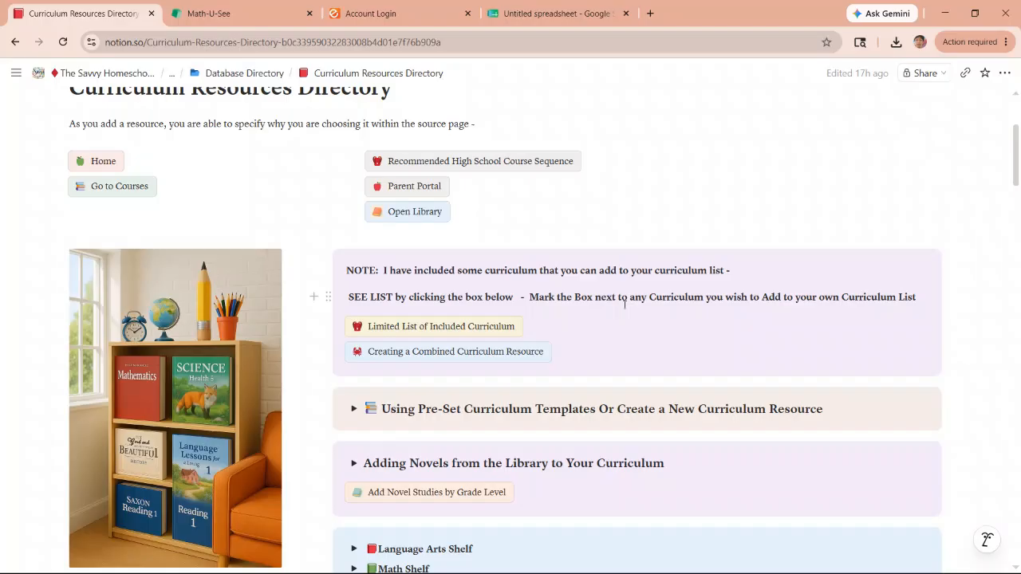
scroll(800, 417, down, 6)
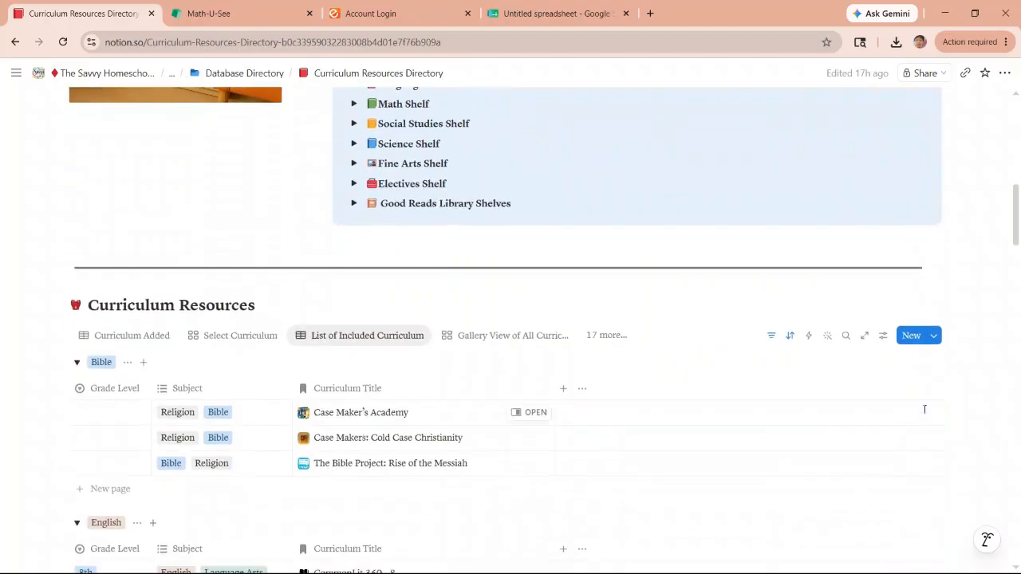
click(933, 337)
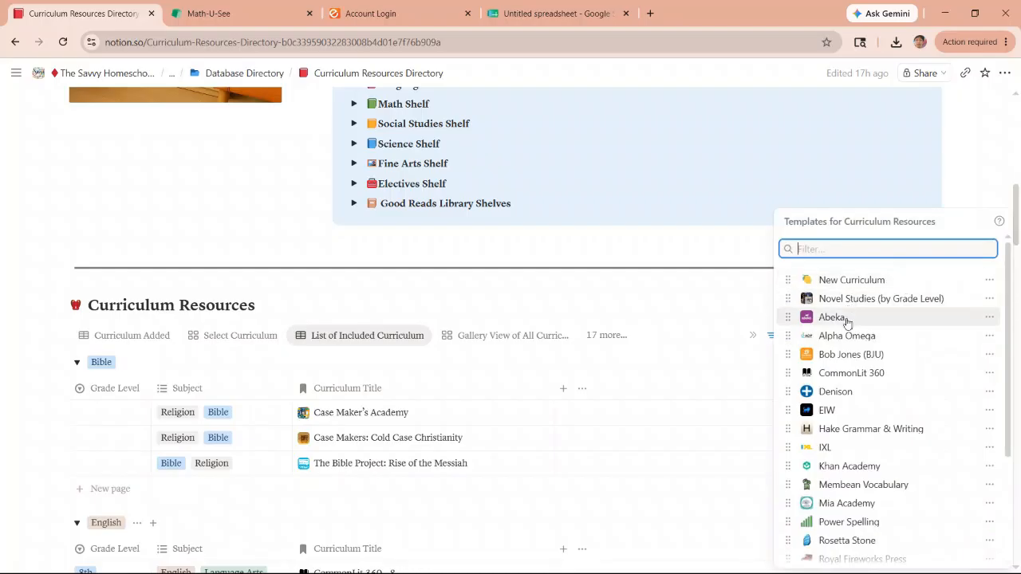
scroll(849, 410, down, 1)
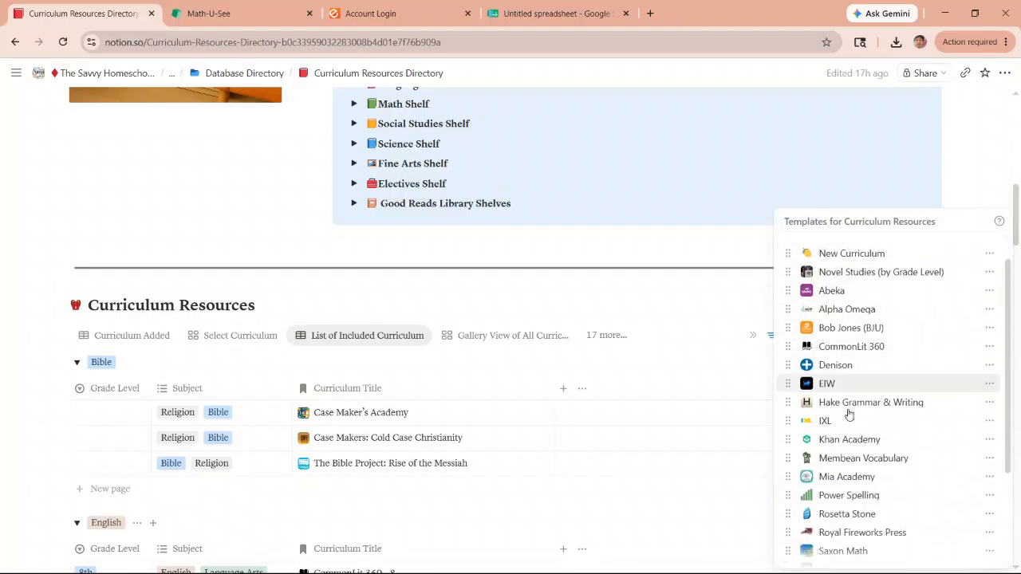
scroll(849, 415, down, 3)
scroll(854, 416, up, 3)
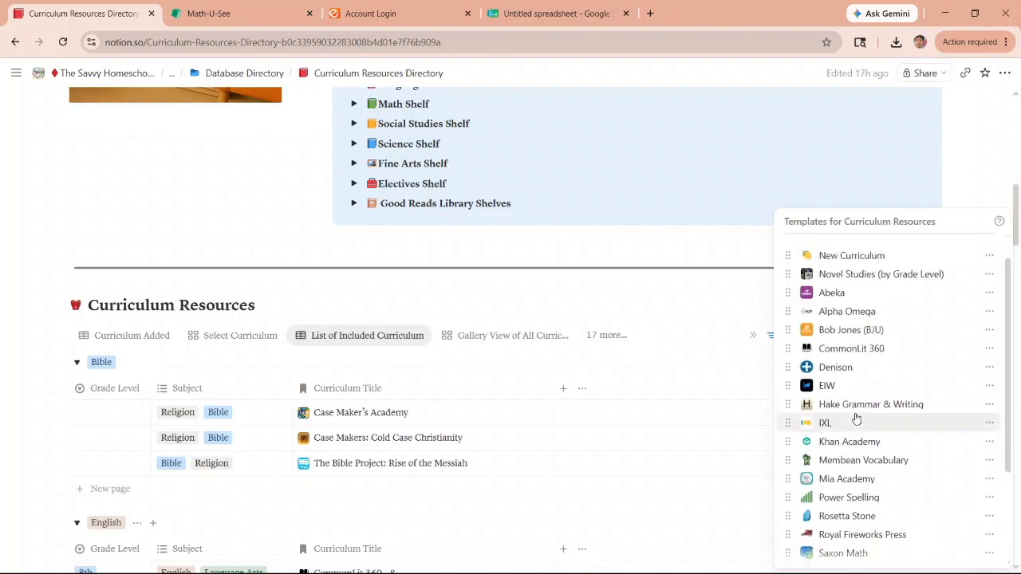
scroll(856, 419, up, 1)
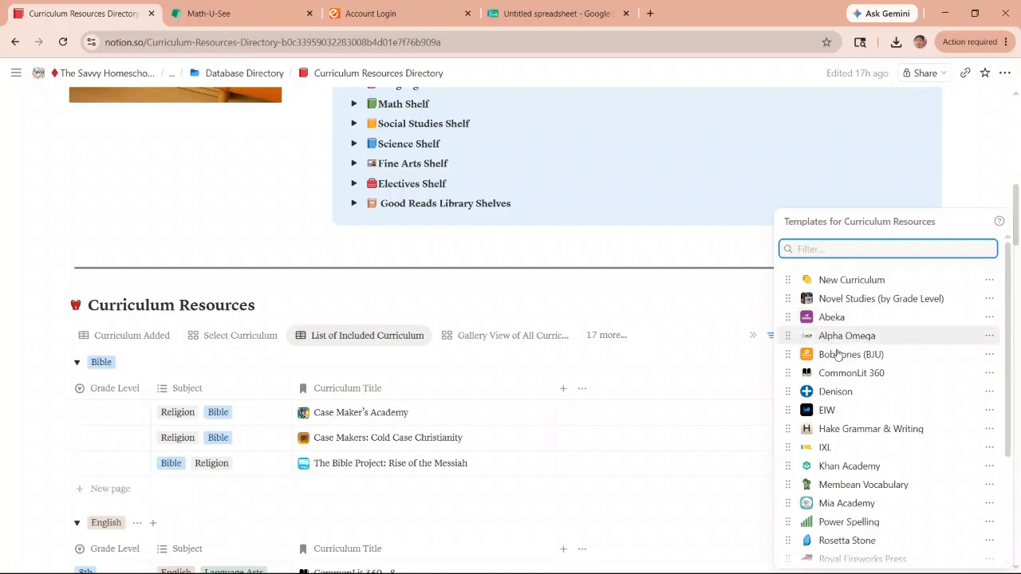
scroll(830, 319, down, 1)
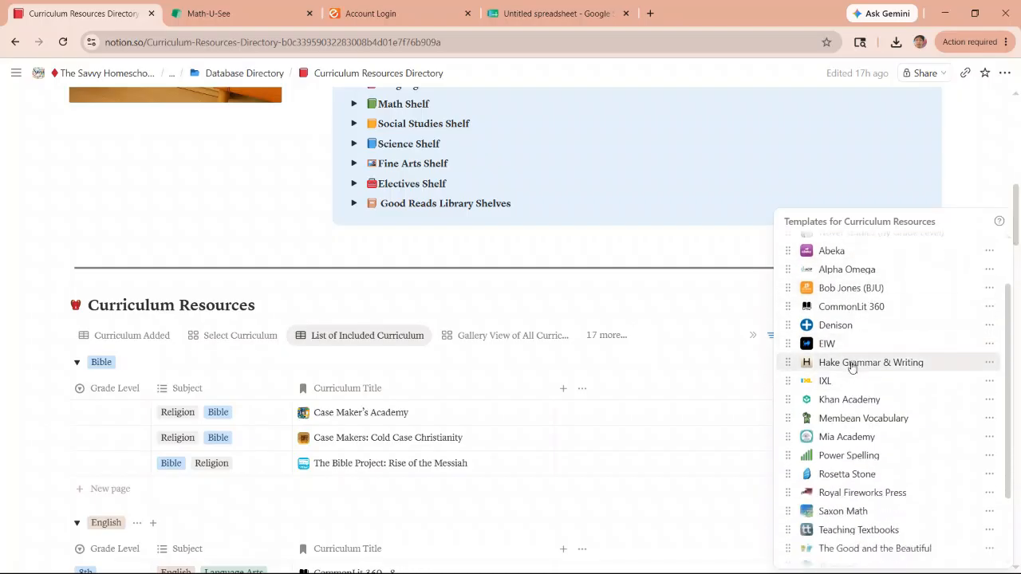
scroll(881, 390, up, 1)
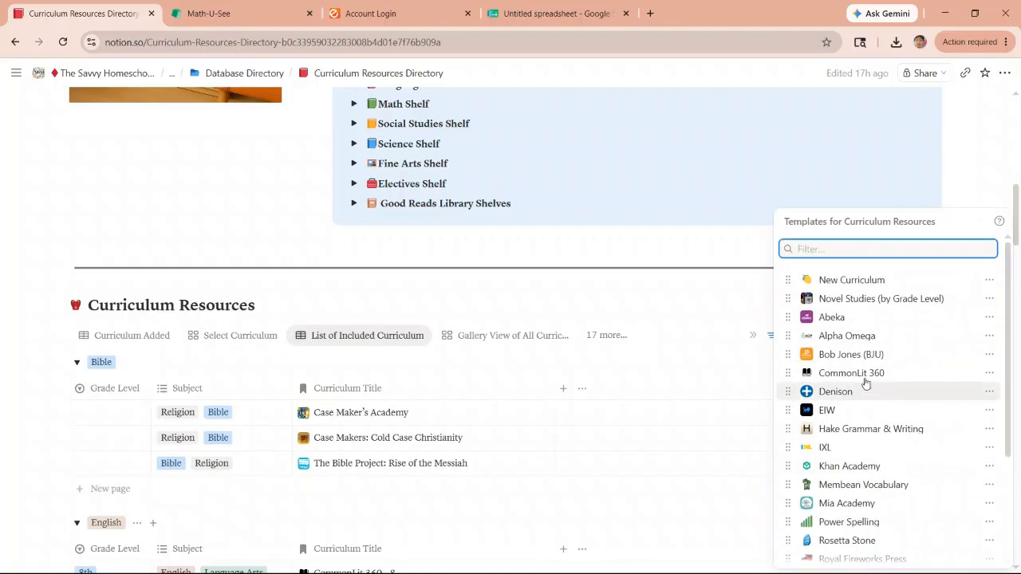
scroll(873, 395, down, 2)
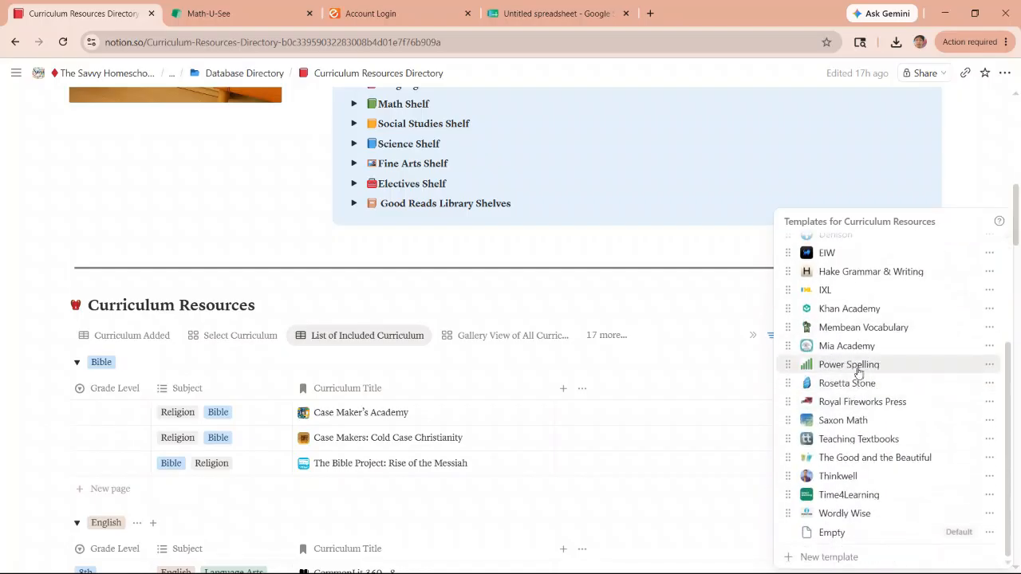
scroll(858, 365, up, 3)
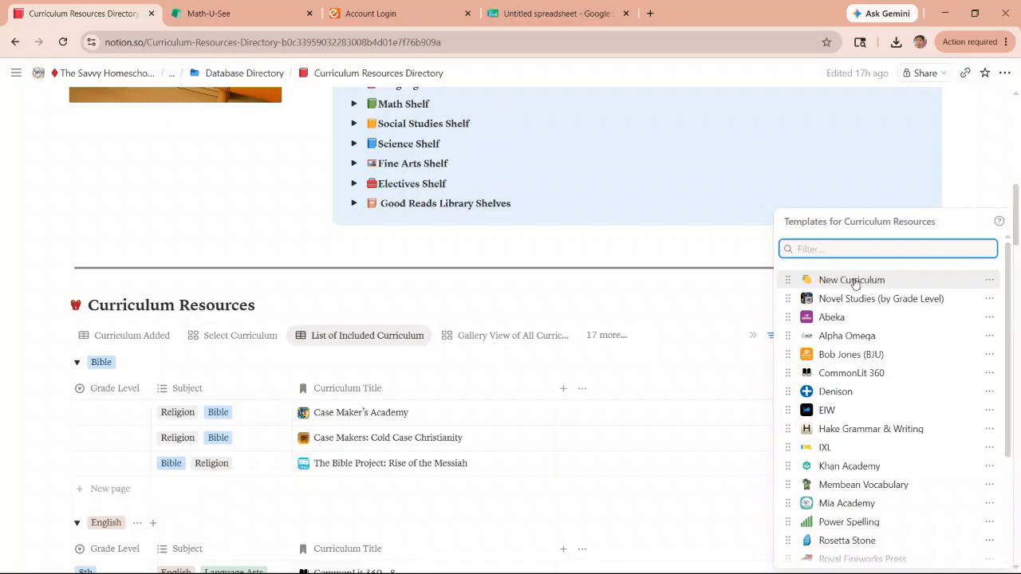
- Duplicate the New Curriculum template and rename the copy Math-U-See
click(989, 281)
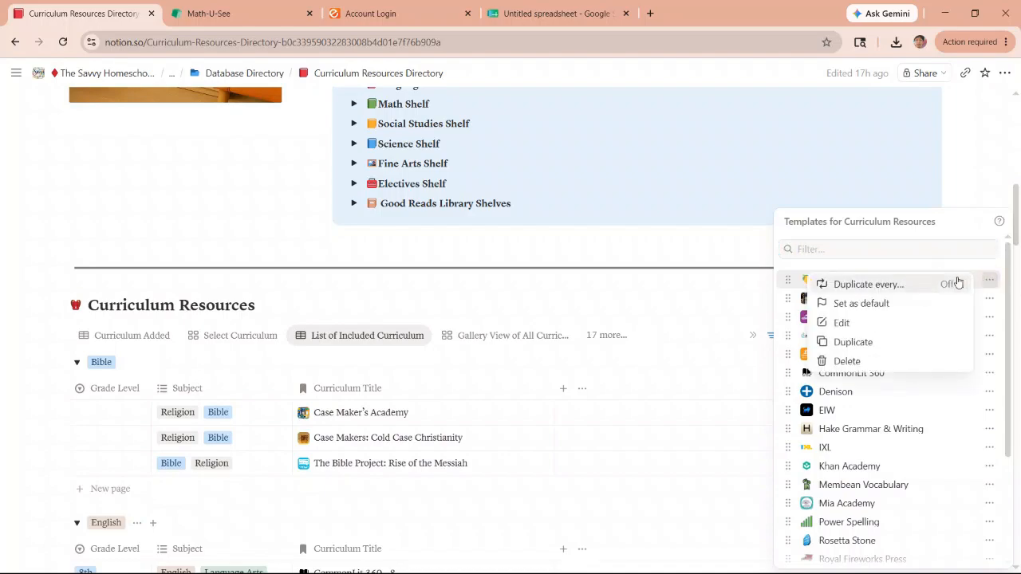
click(847, 343)
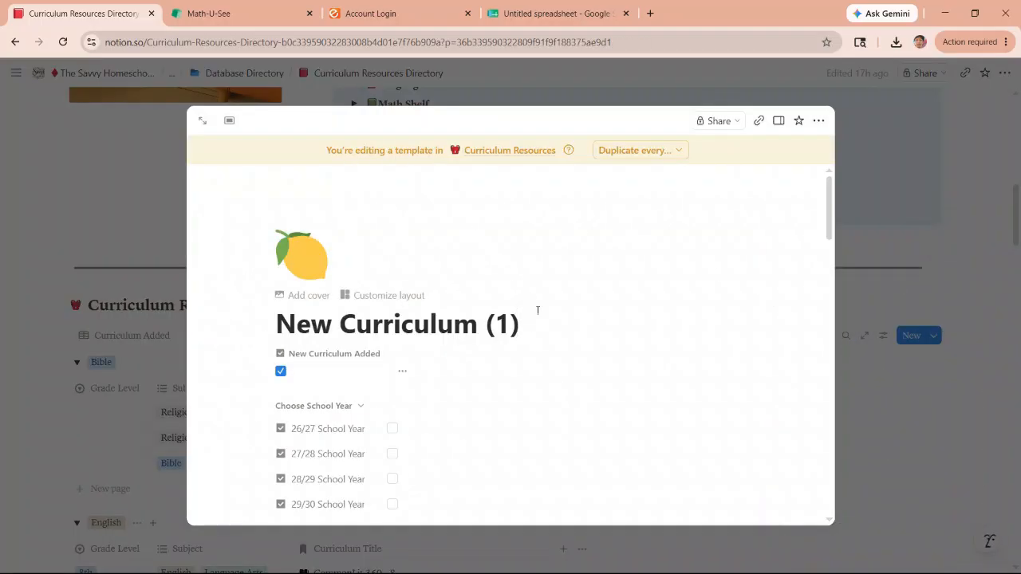
drag(523, 323, 269, 326)
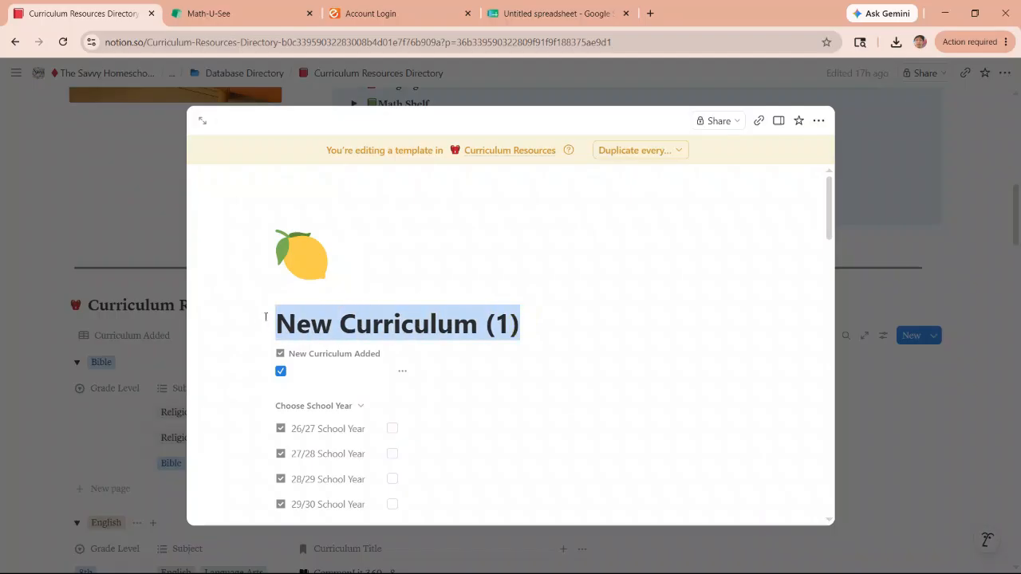
text(Math)
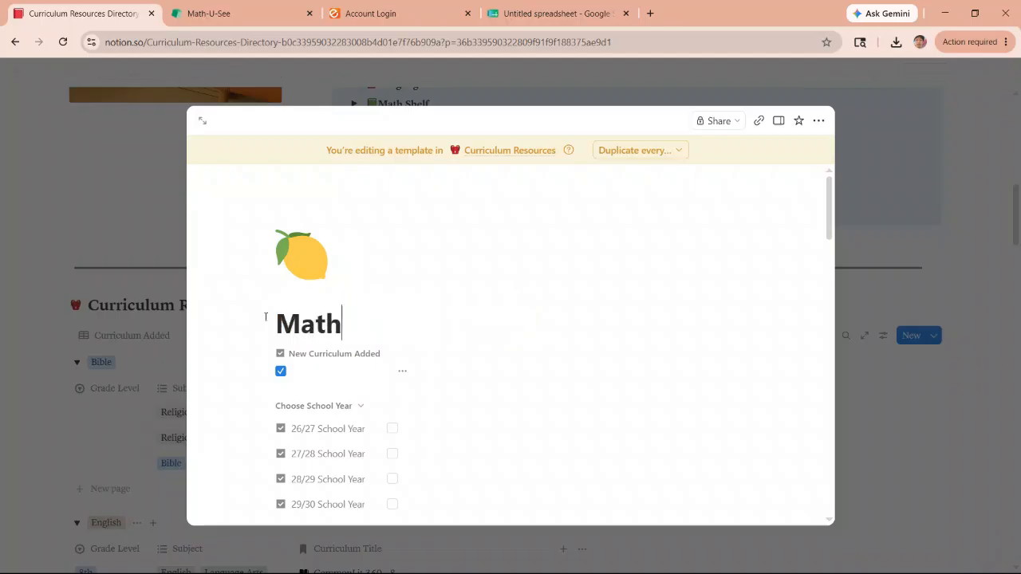
text(-U-S)
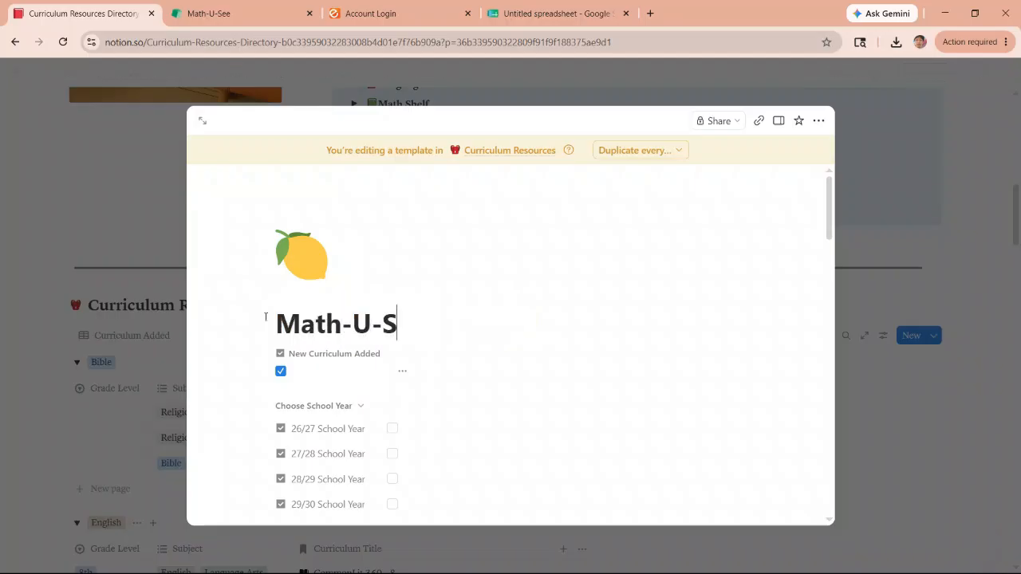
text(ee)
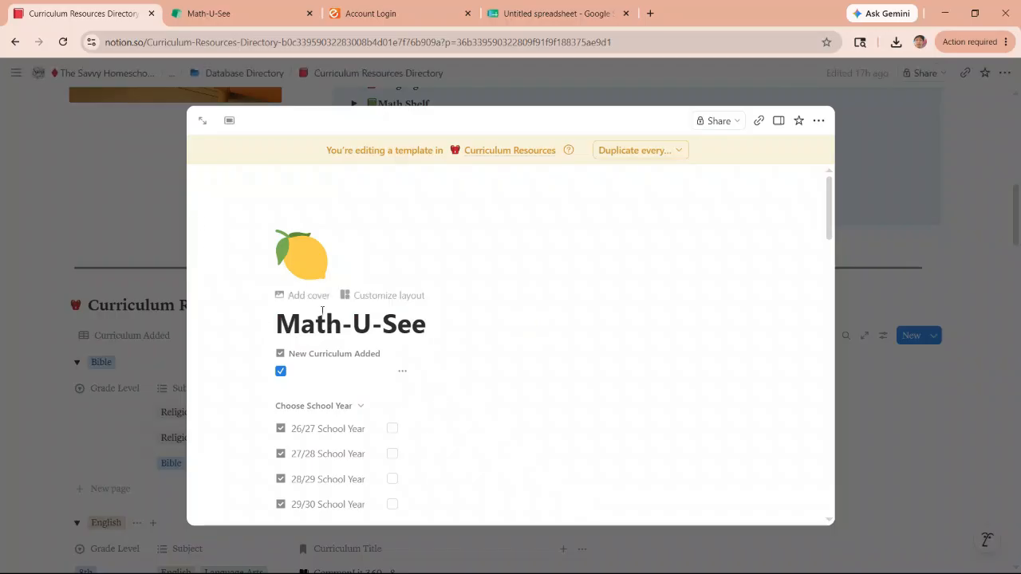
- Set the Publisher/Source property of the Math-U-See template to the existing Math-U-See option
scroll(335, 335, down, 1)
scroll(383, 364, down, 1)
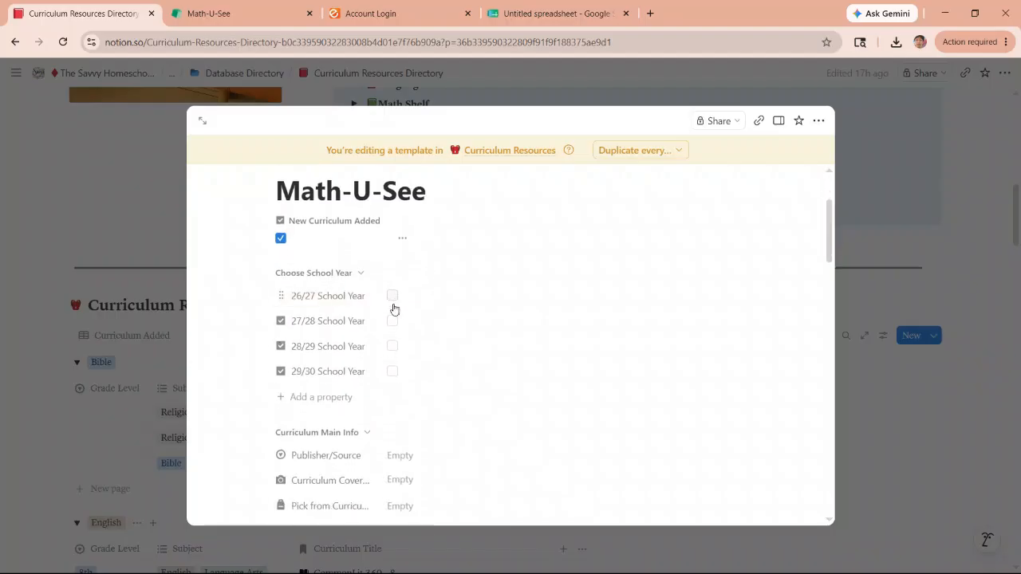
scroll(389, 319, down, 1)
scroll(388, 295, down, 2)
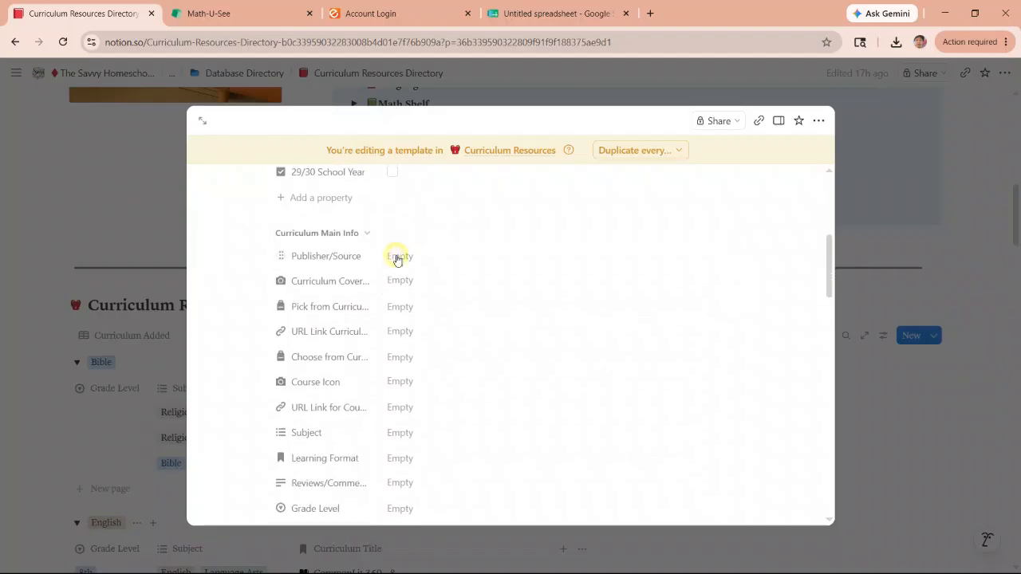
click(398, 257)
text(Math)
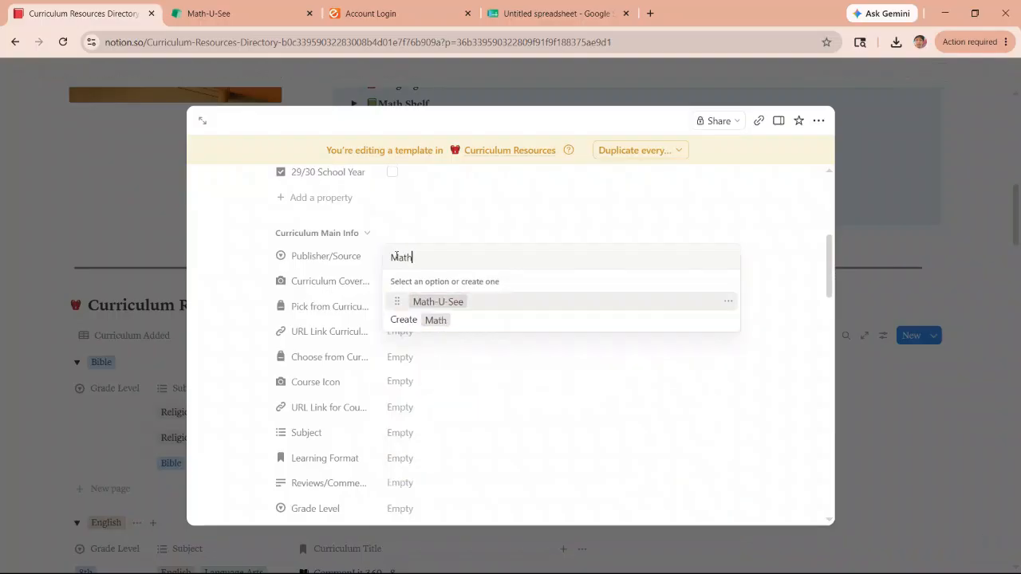
key(Return)
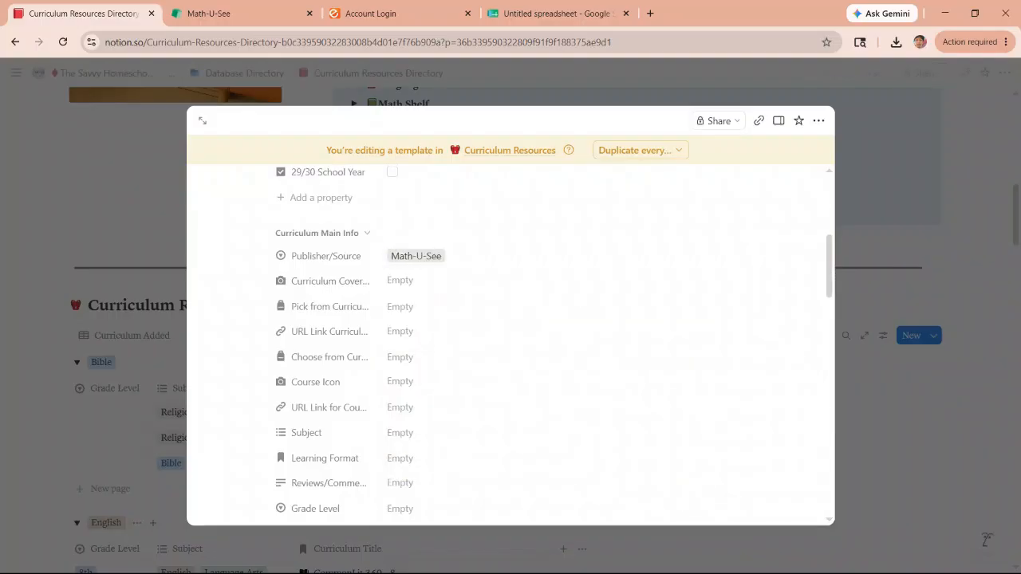
scroll(410, 306, down, 1)
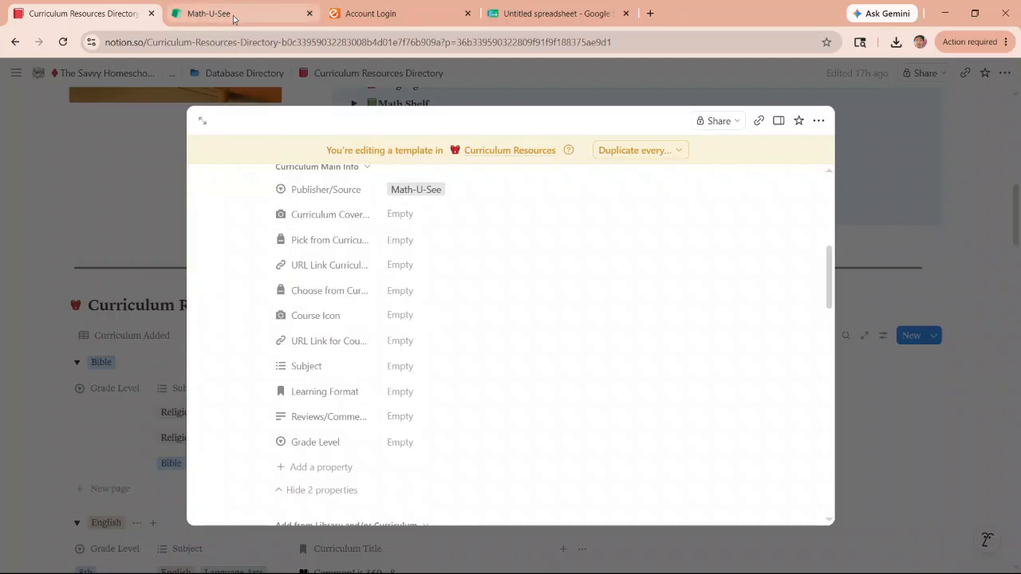
- Find the Google Images site in a new browser tab and open it
click(653, 13)
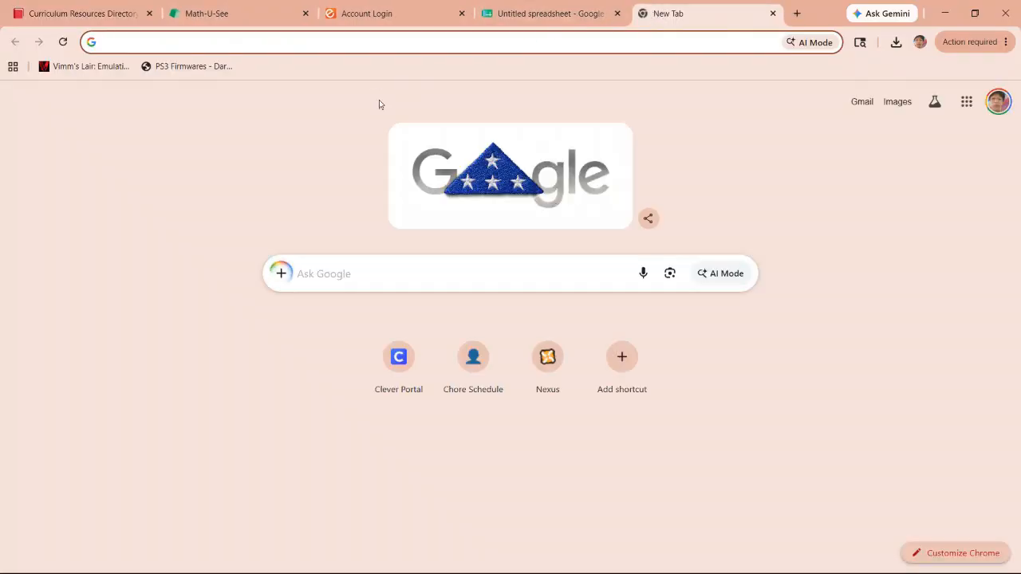
click(419, 273)
text(google images)
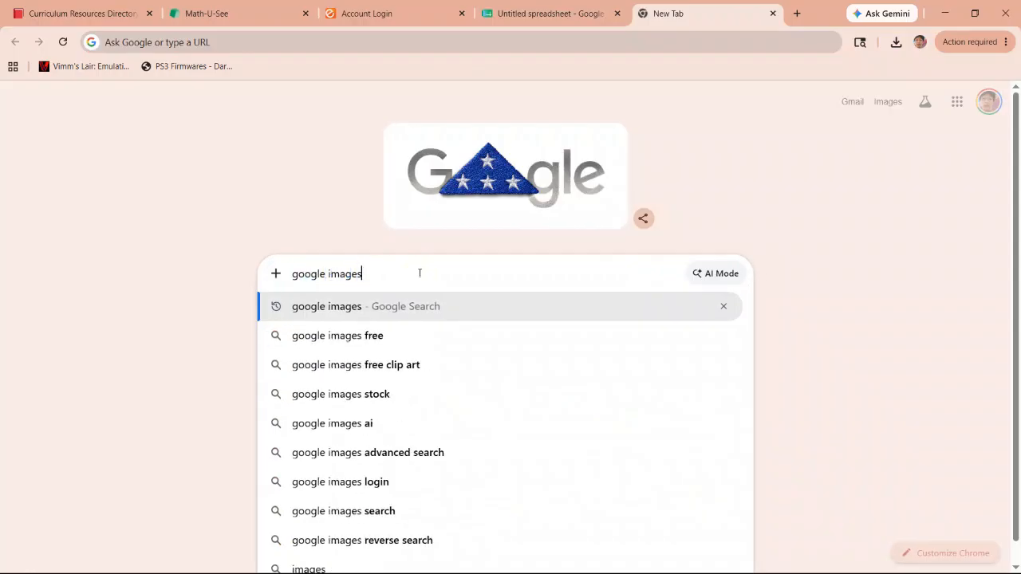
key(Return)
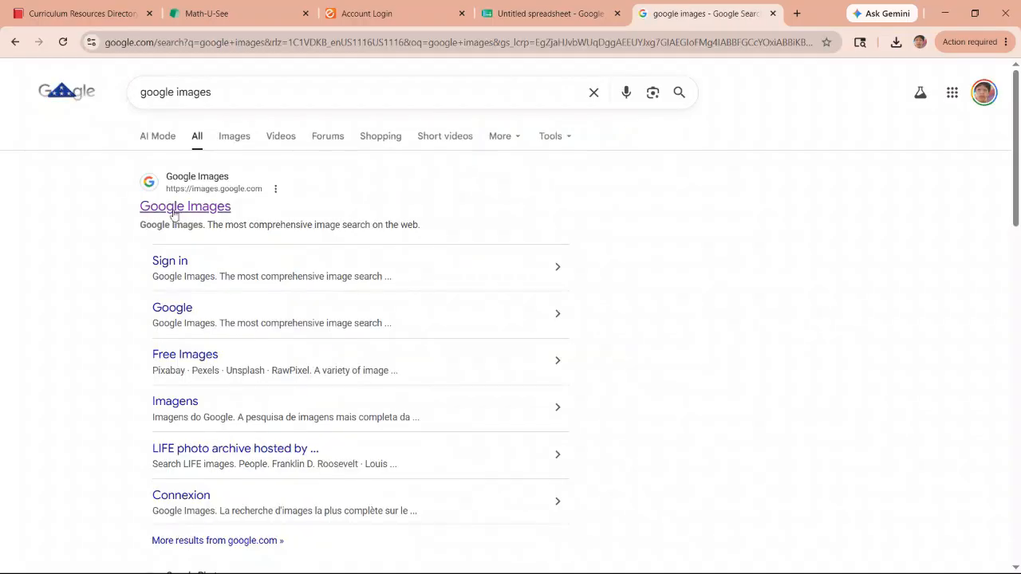
click(194, 207)
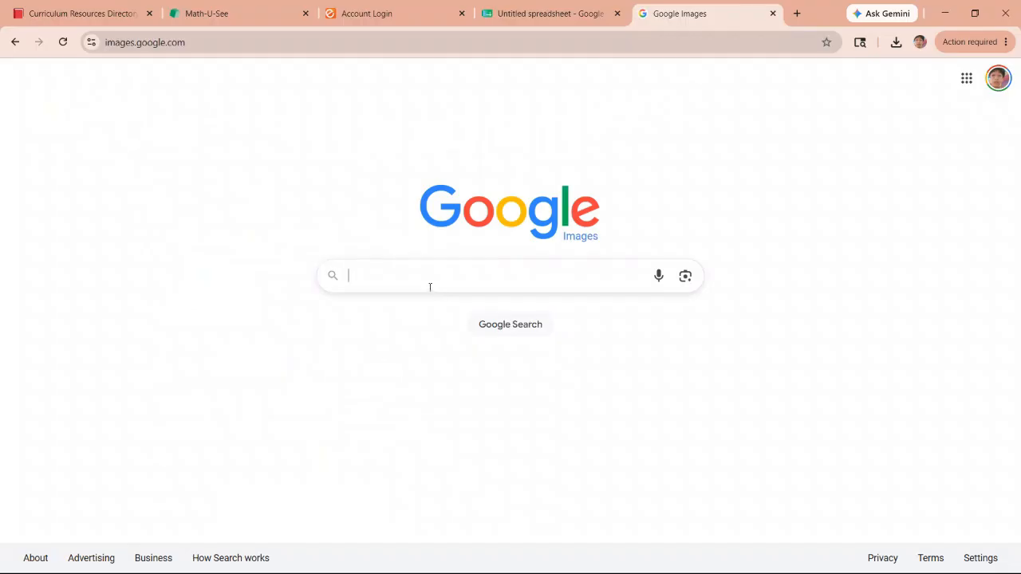
- Search images for "math u see logo filetype:jpg" and look through the results for a suitable logo
text(math u see logo filetype:jpg)
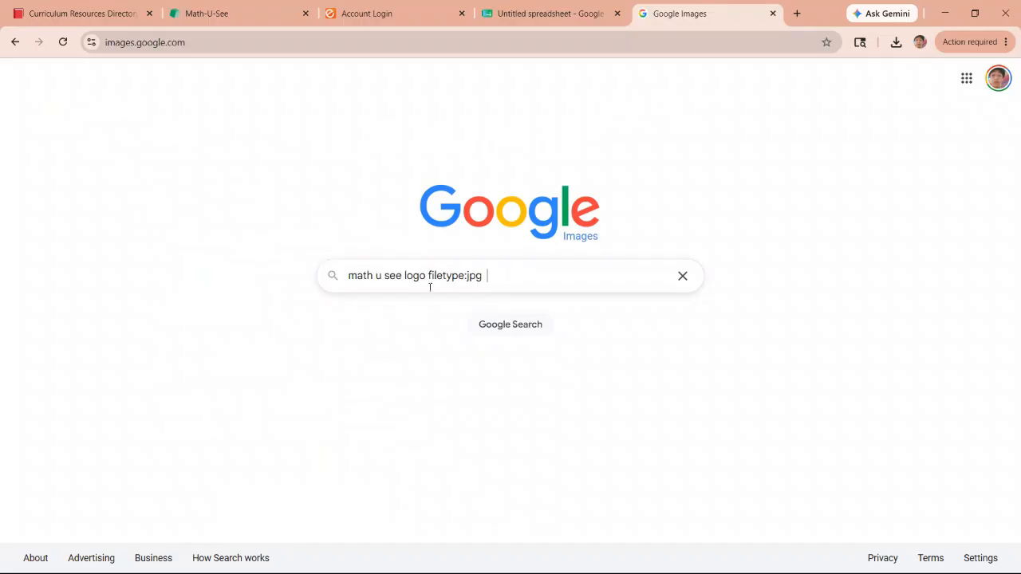
key(Return)
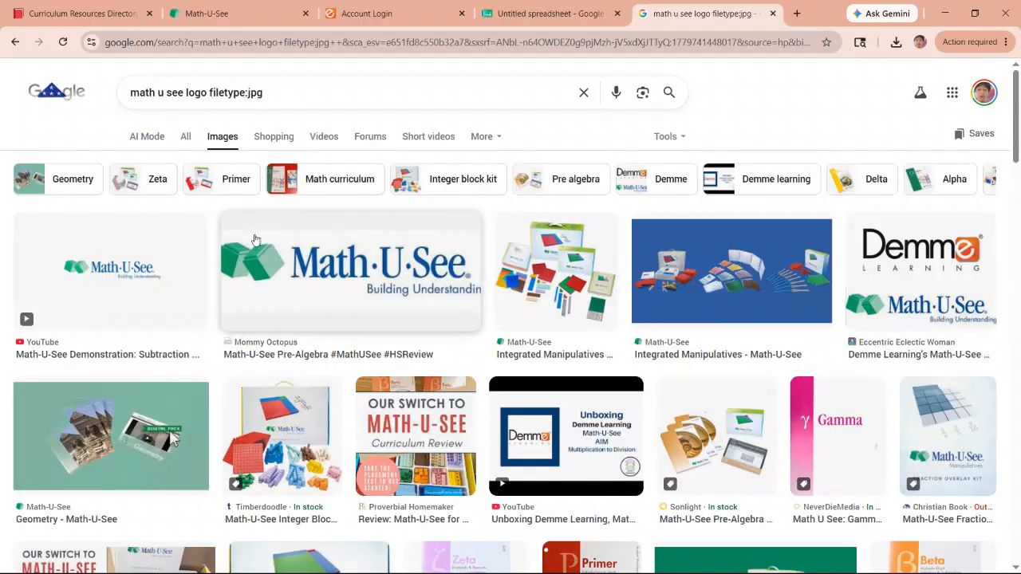
scroll(647, 385, down, 3)
scroll(647, 385, down, 3)
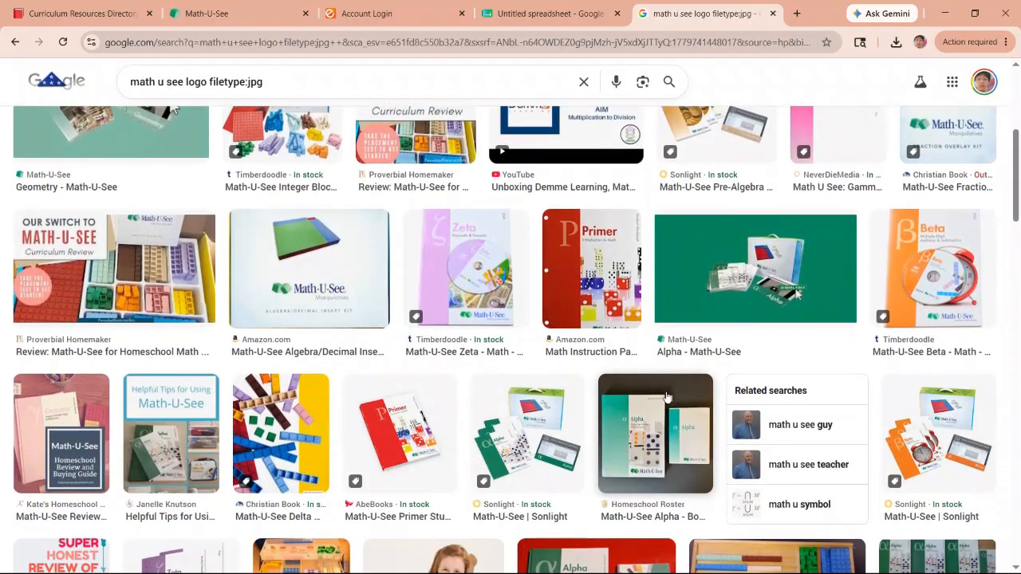
- Change the image search to "math u see logo filetype:png"
scroll(647, 385, up, 6)
click(265, 95)
key(BackSpace)
key(BackSpace)
text(png)
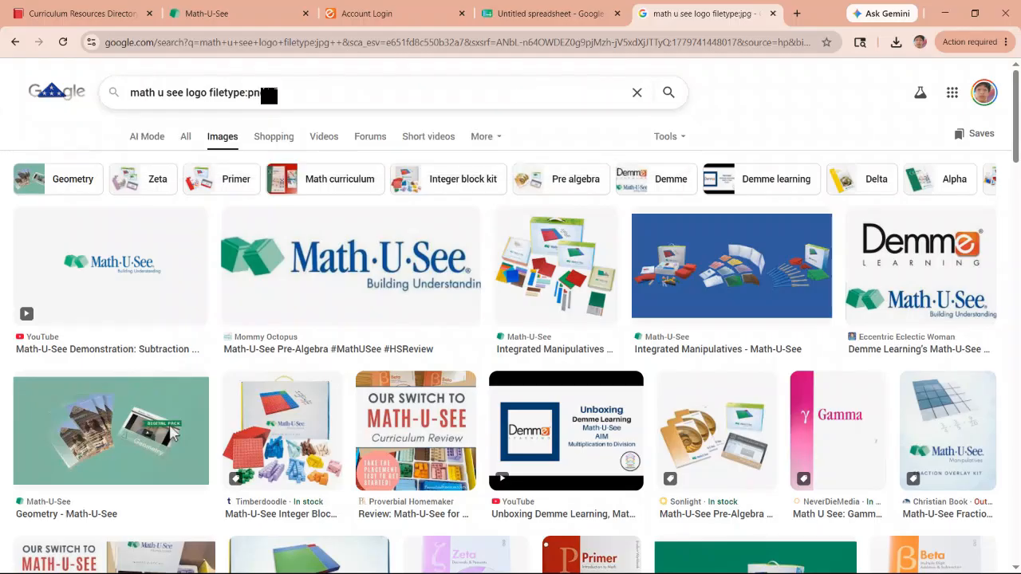
key(Return)
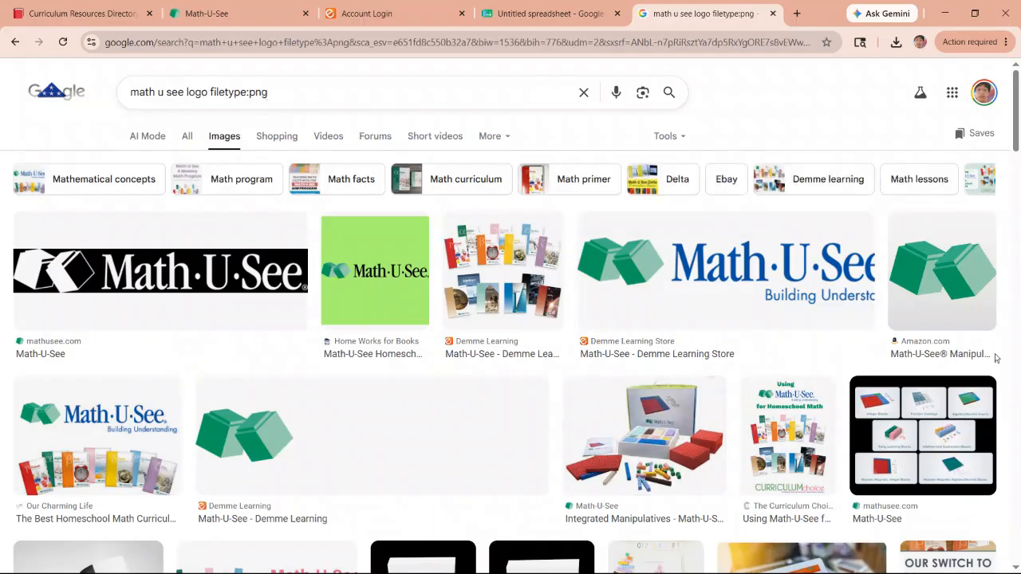
- Open the green blocks logo from the Amazon.com result and copy its image address
click(935, 267)
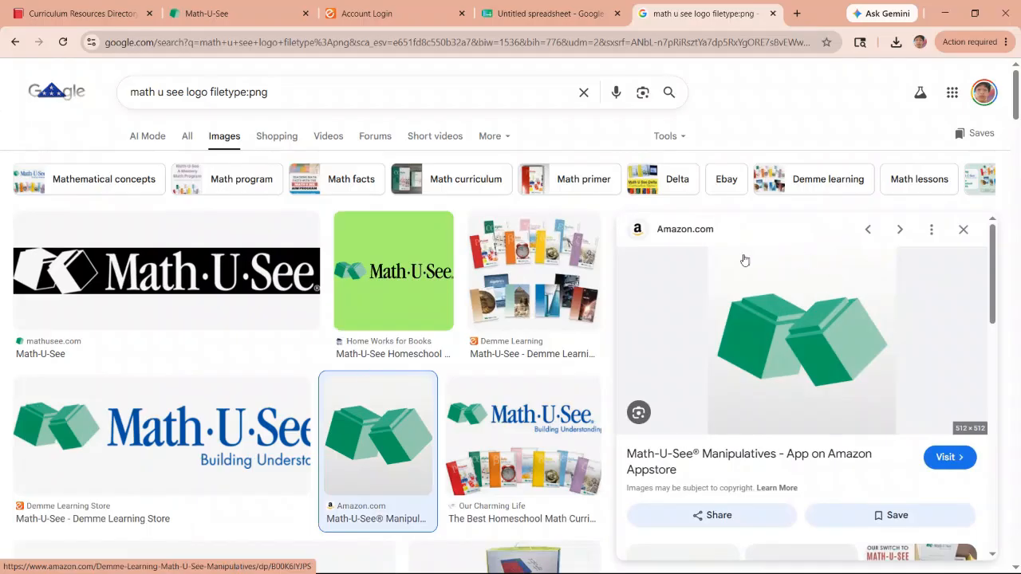
right_click(783, 404)
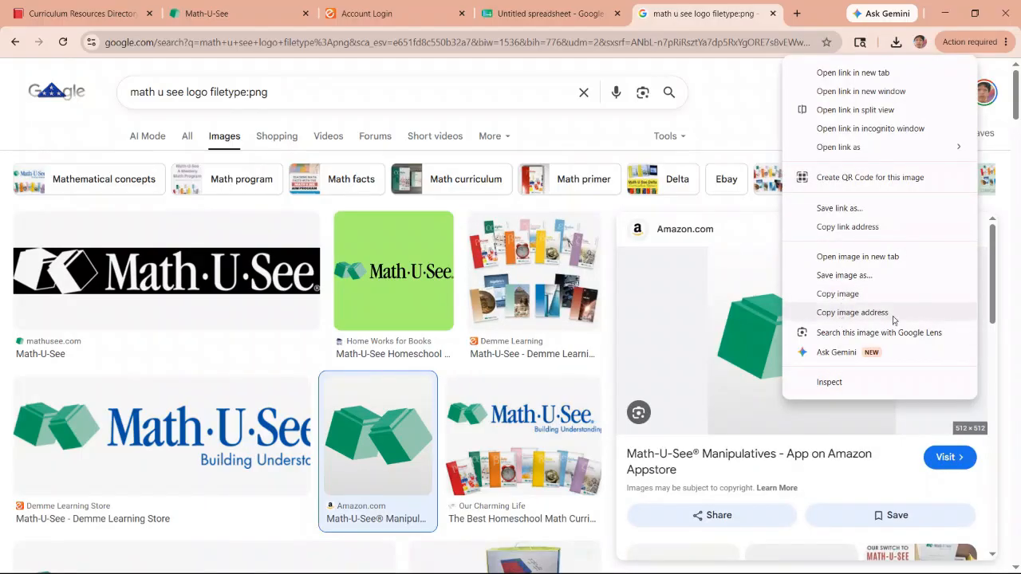
click(840, 316)
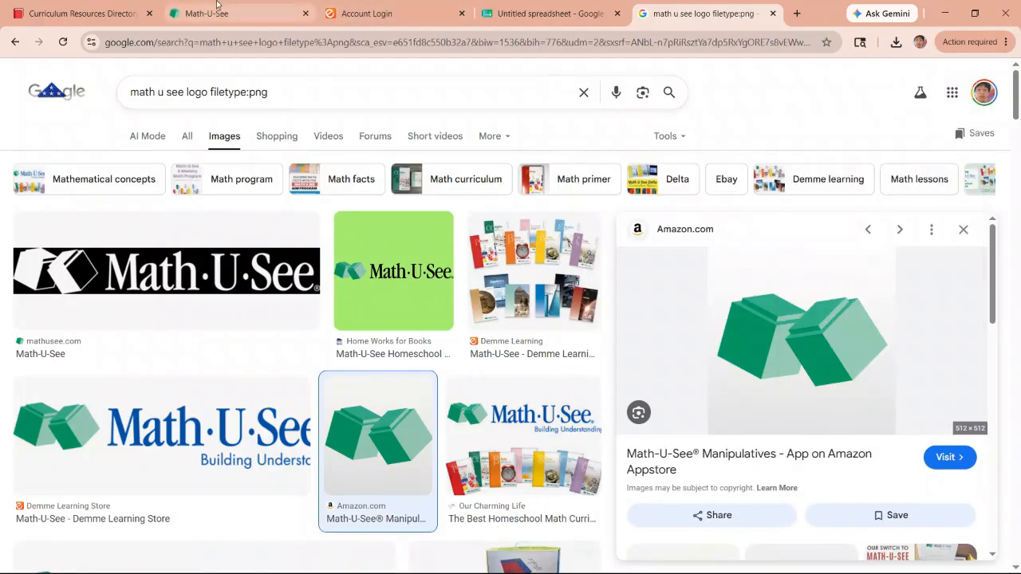
- Return to the Math-U-See template in Notion and add the copied image address as a linked image for Course Icon
click(48, 14)
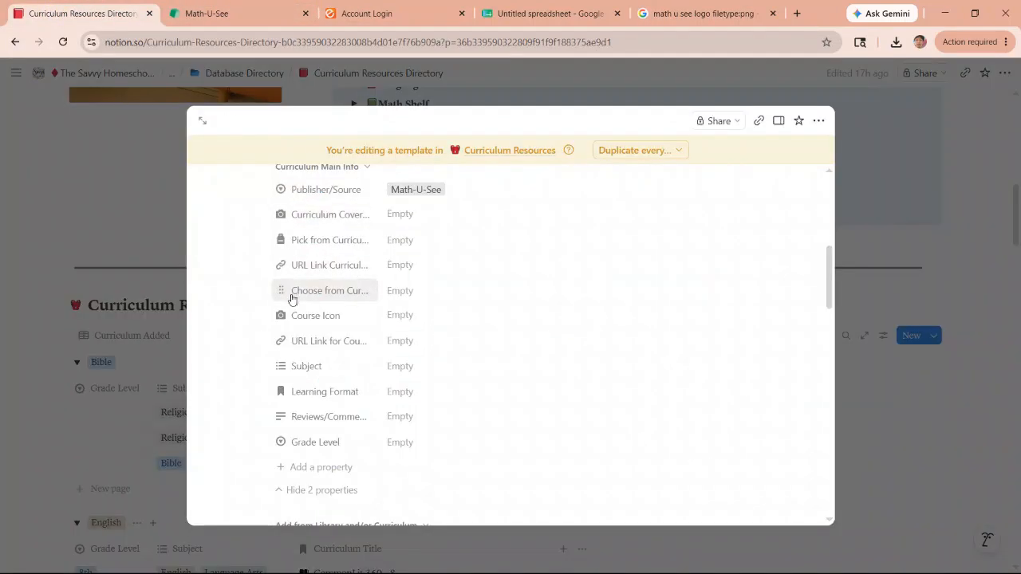
click(410, 315)
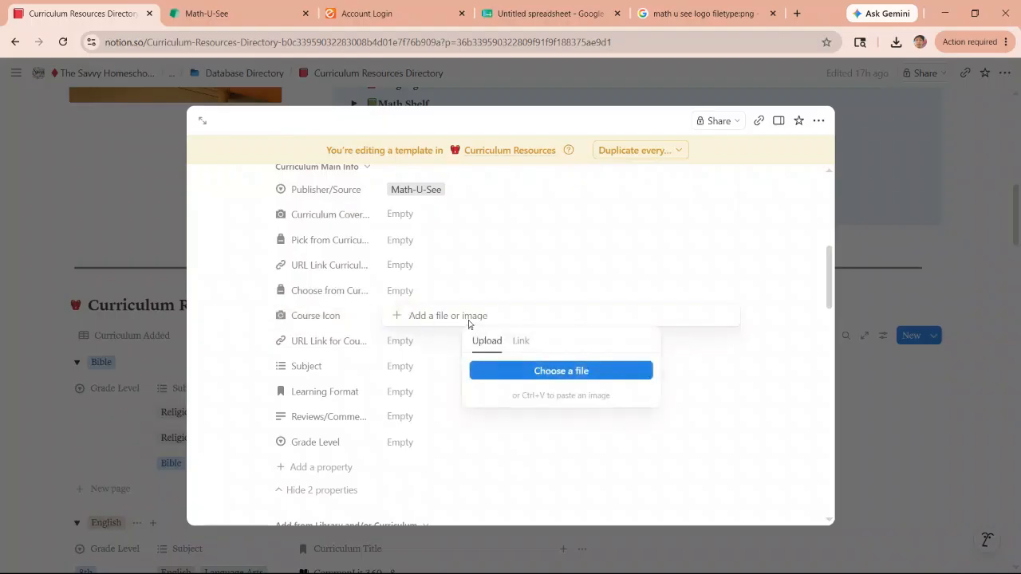
click(521, 341)
key(ctrl+v)
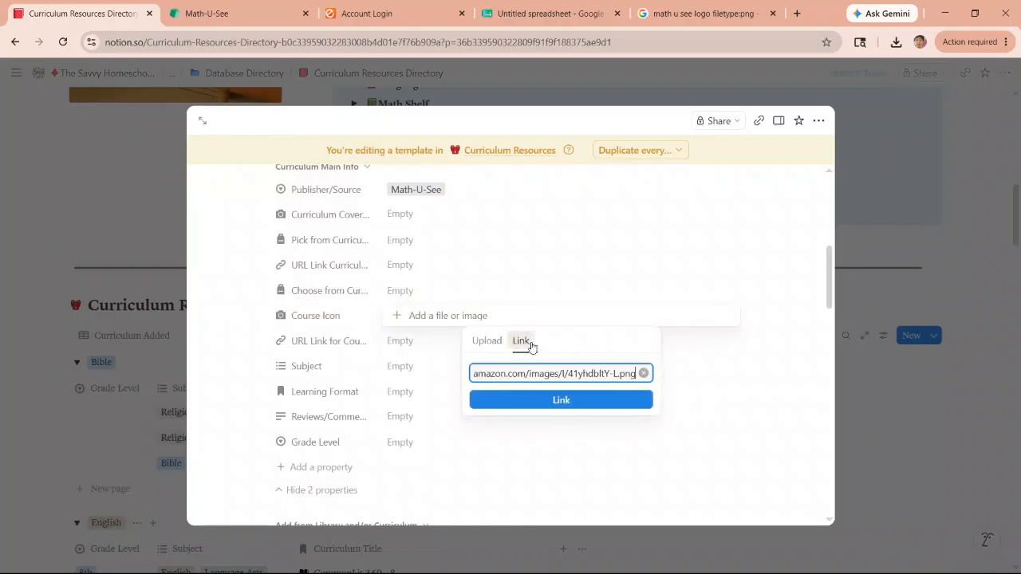
click(549, 405)
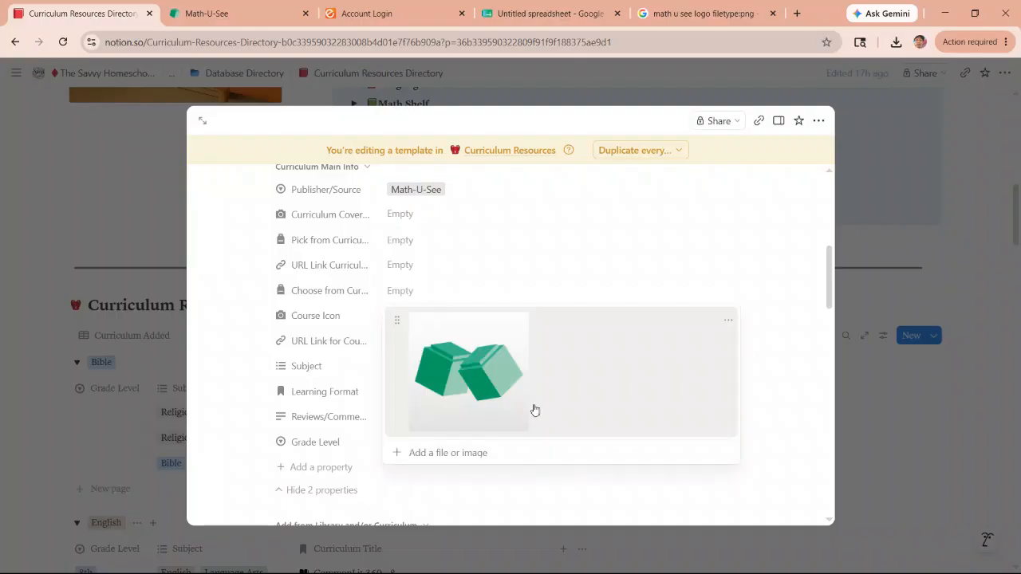
click(552, 489)
- Paste the copied logo image address into the URL link property directly below Course Icon
click(397, 341)
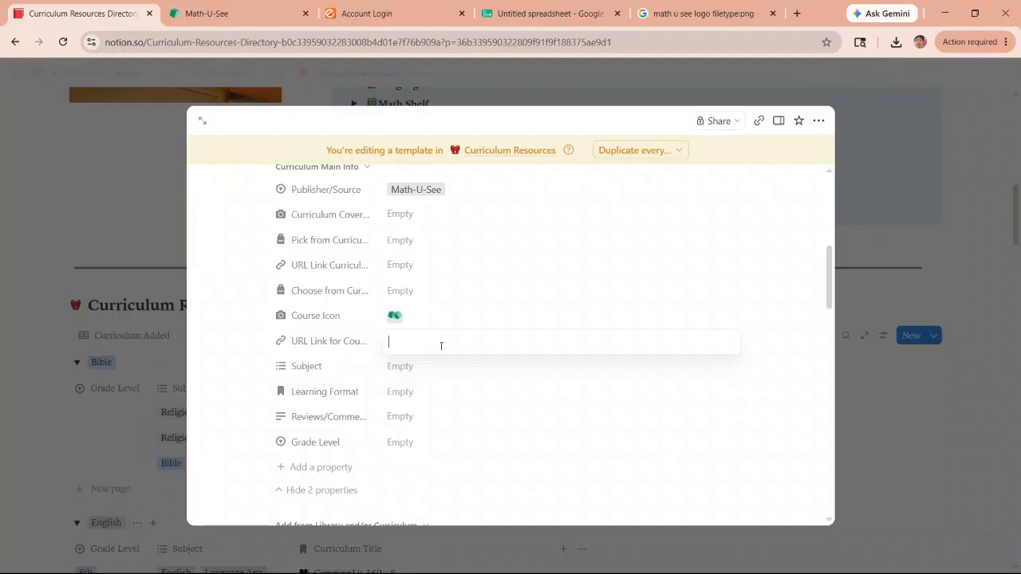
key(ctrl+v)
key(Return)
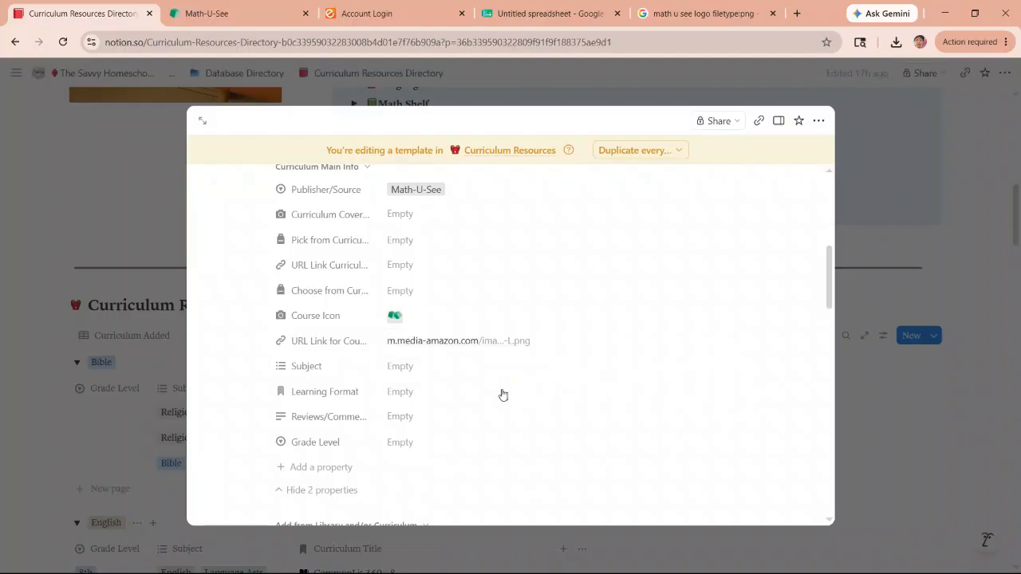
- Replace the template's lemon page icon with the Math-U-See logo from the copied image address, then return to Curriculum Main Info
scroll(419, 375, up, 5)
scroll(303, 209, up, 1)
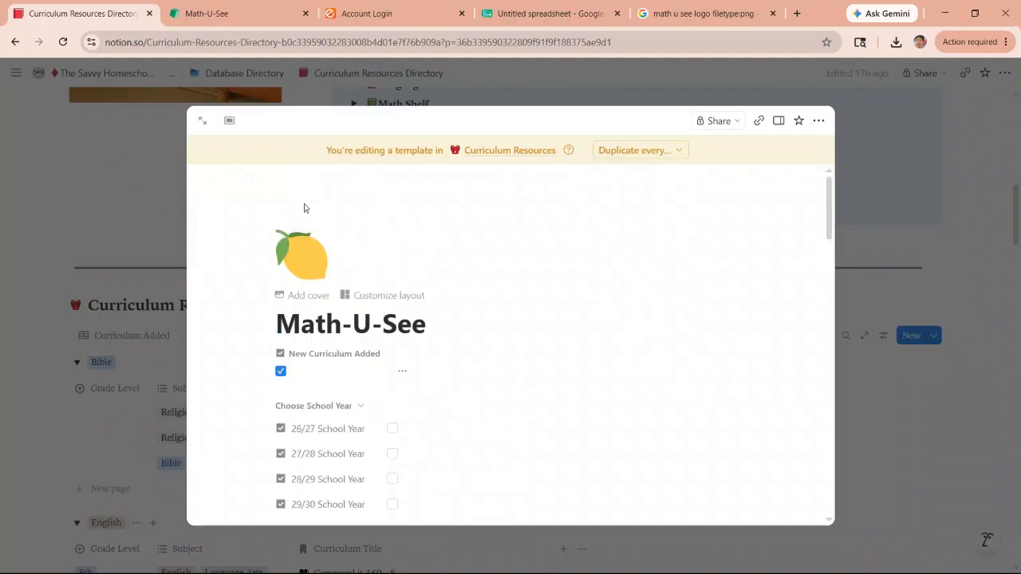
click(304, 252)
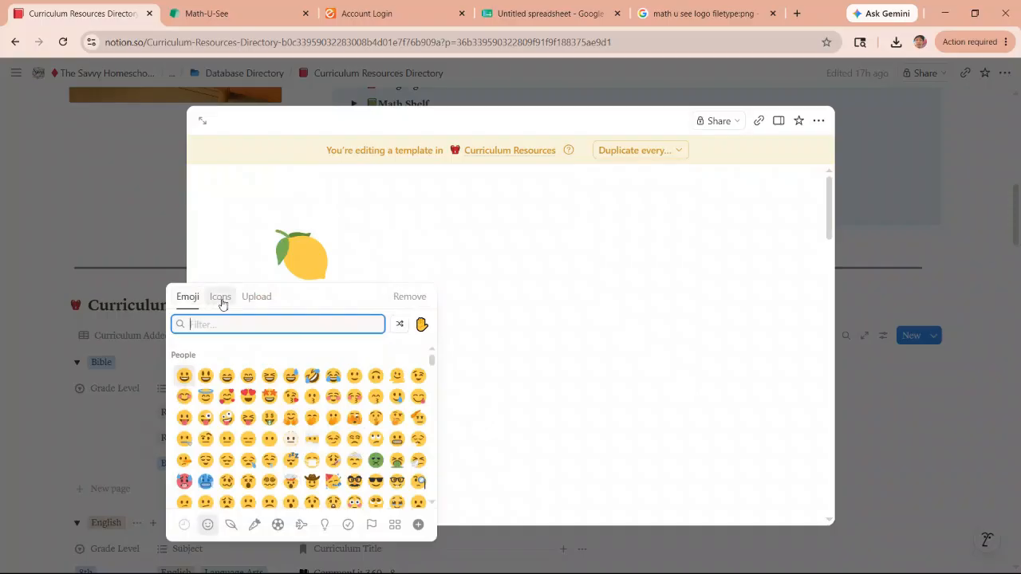
click(255, 297)
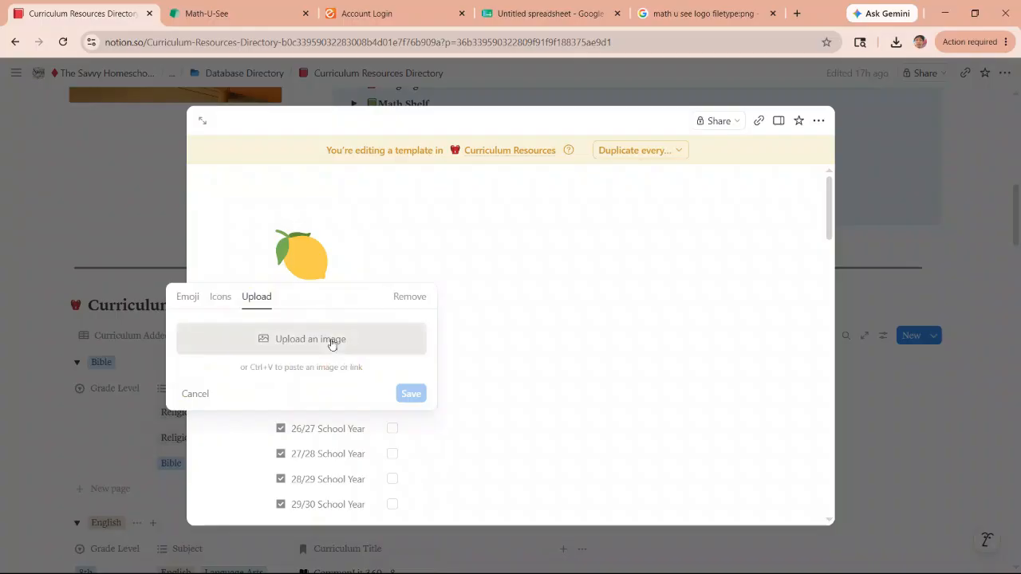
key(ctrl+v)
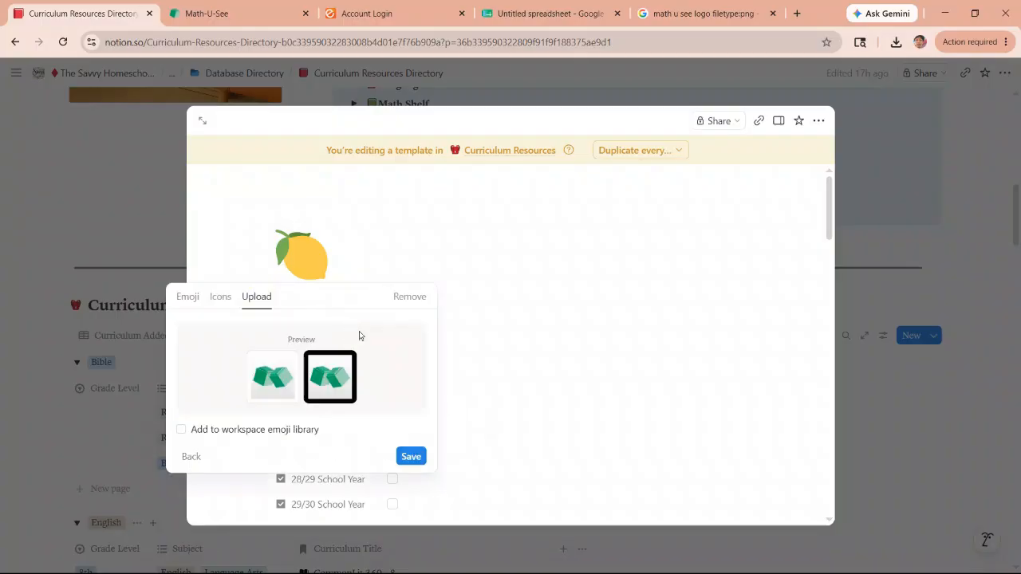
click(412, 455)
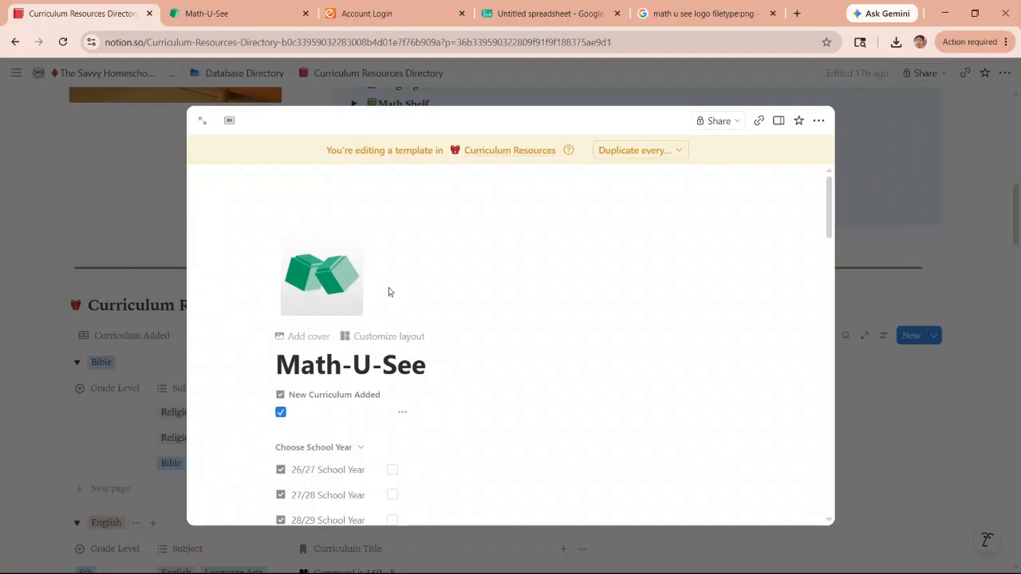
scroll(388, 292, down, 5)
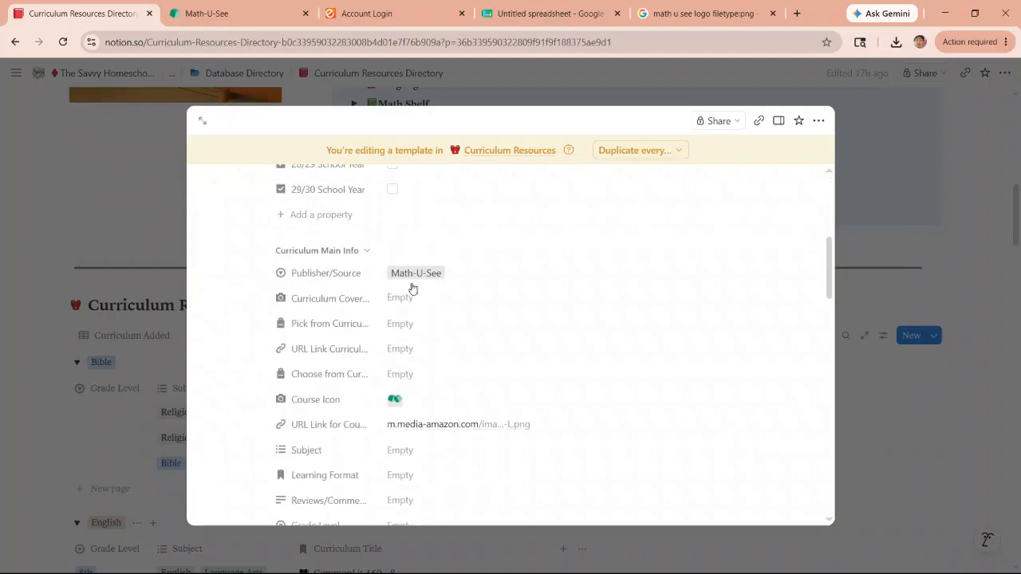
- Examine the template's remaining Curriculum Main Info, Cost Info and Online Course Info properties for those that still need filling in
scroll(452, 285, down, 3)
scroll(451, 285, down, 3)
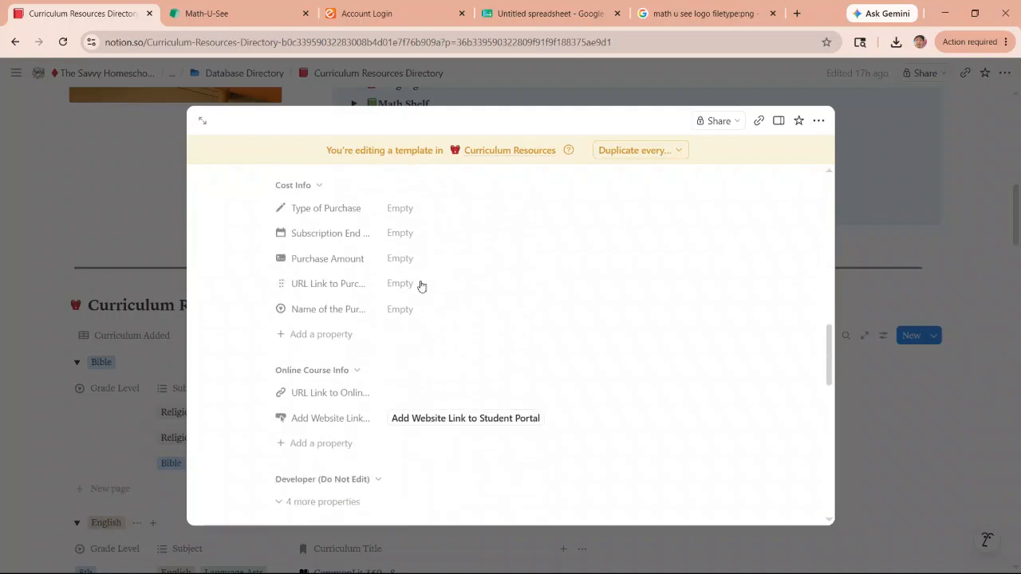
scroll(385, 223, up, 4)
scroll(383, 233, down, 3)
scroll(391, 231, down, 1)
scroll(395, 215, down, 2)
scroll(399, 183, up, 3)
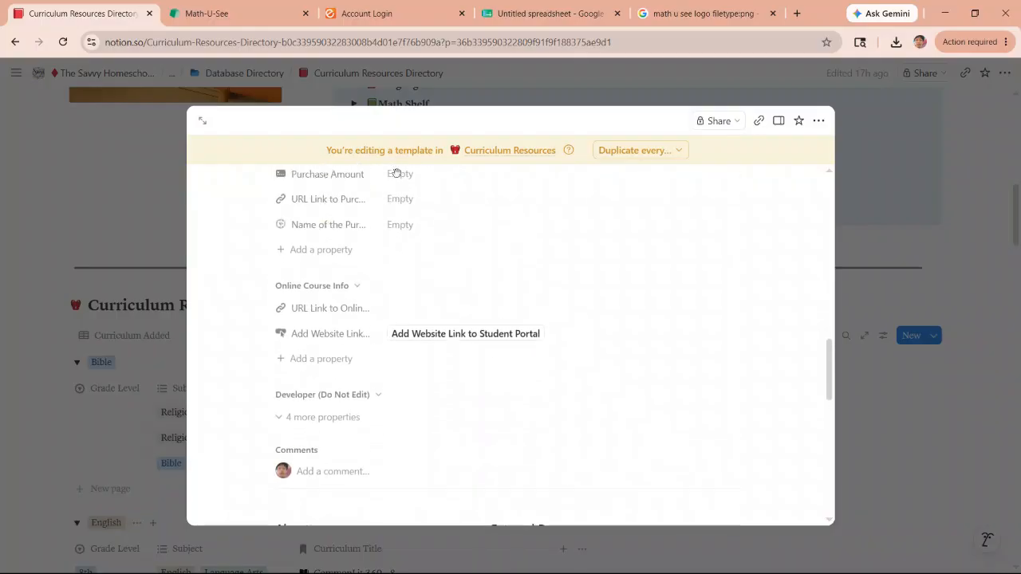
scroll(393, 254, down, 3)
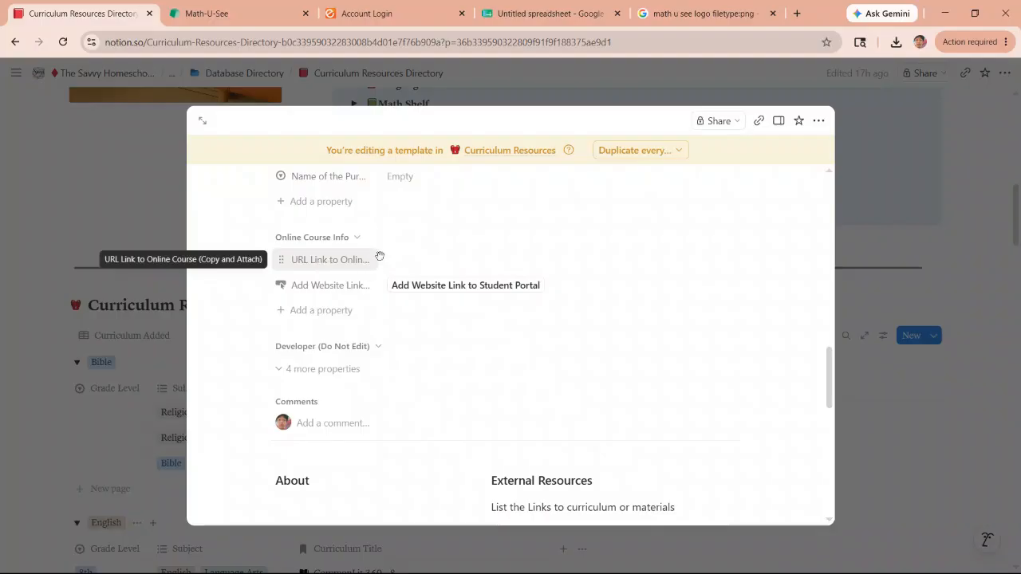
- Copy the Demme Learning account login page address and paste it into the template's URL Link to Online Course property
click(382, 26)
click(379, 41)
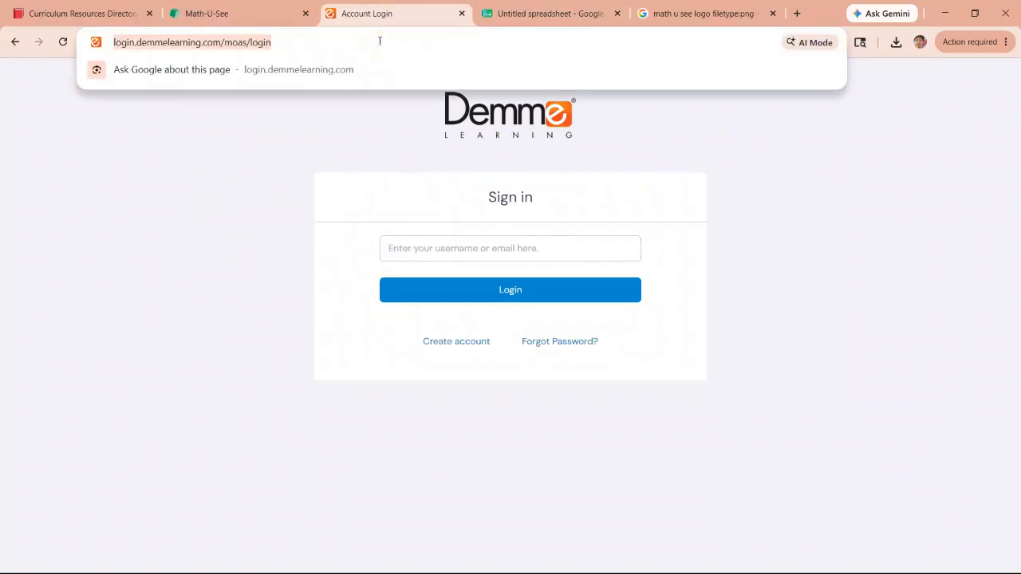
click(80, 13)
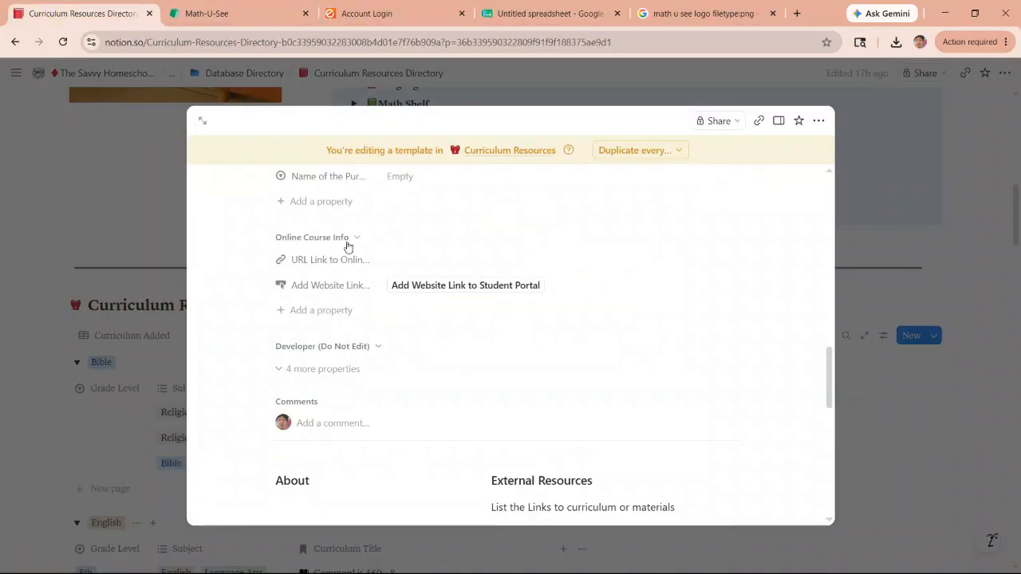
click(402, 262)
key(ctrl+v)
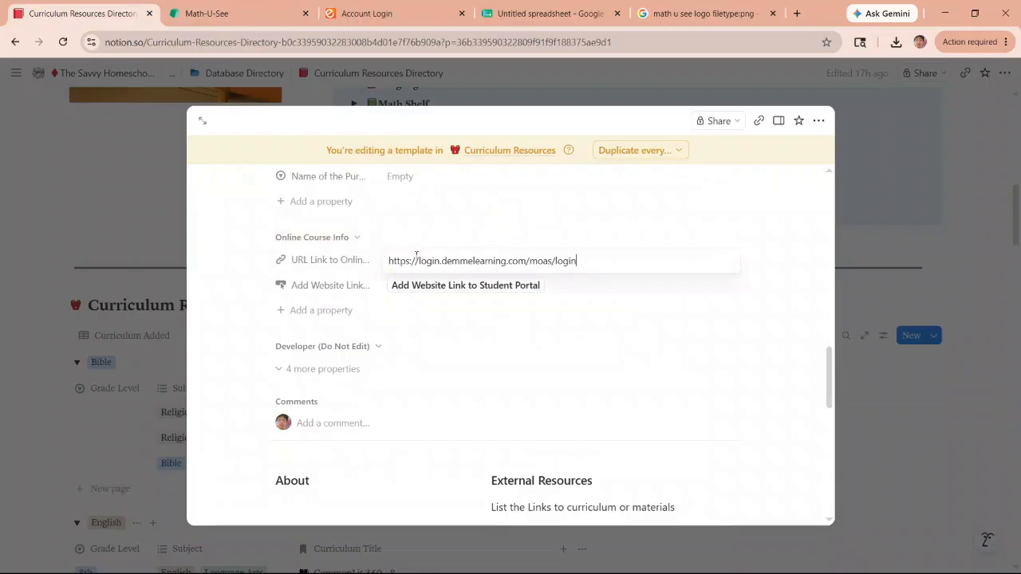
click(443, 313)
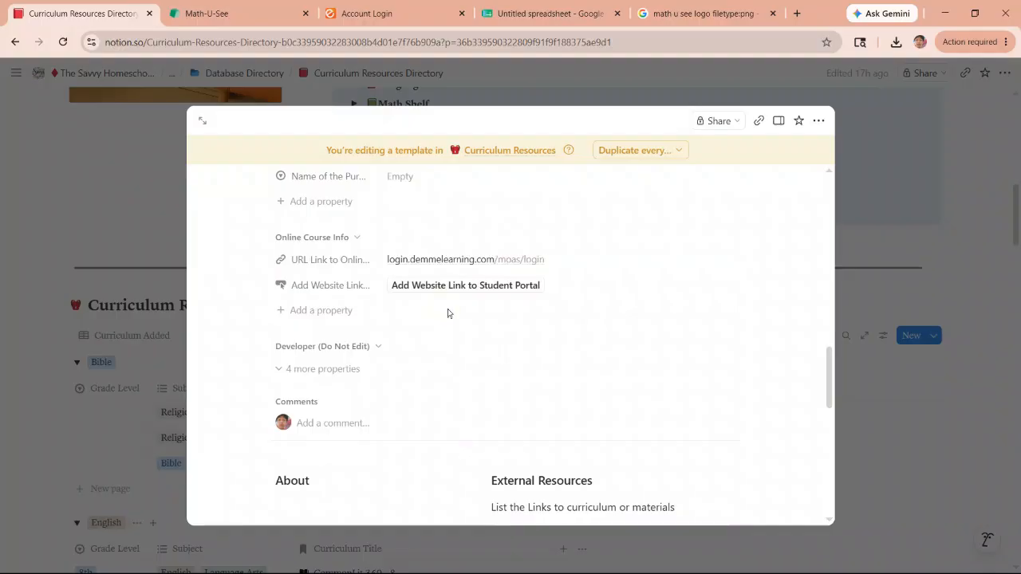
- Examine the template's About section and the Math-U-See website's home, About and Products pages for suitable curriculum information
scroll(454, 319, down, 5)
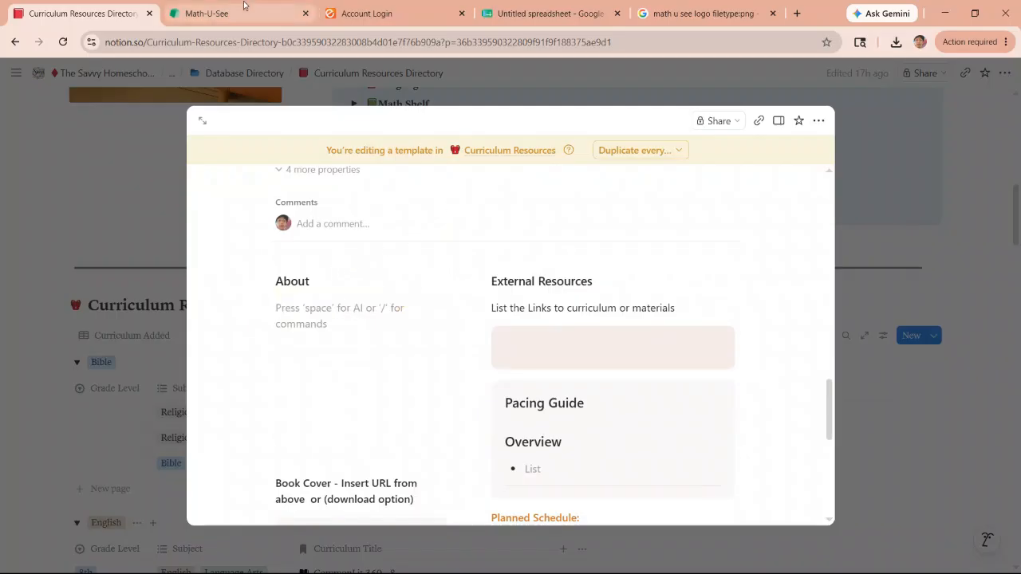
click(182, 13)
scroll(479, 227, down, 2)
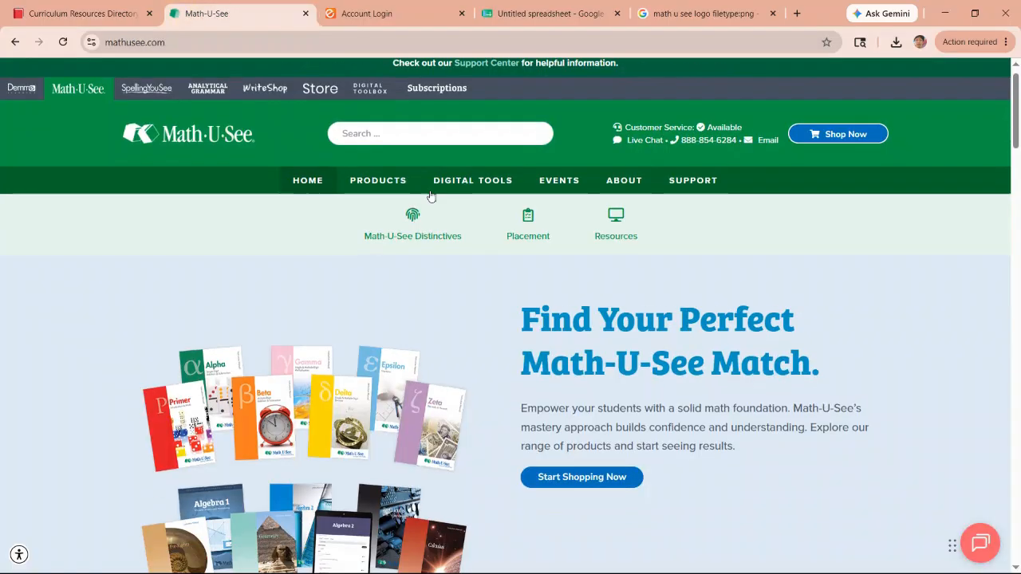
scroll(515, 231, up, 3)
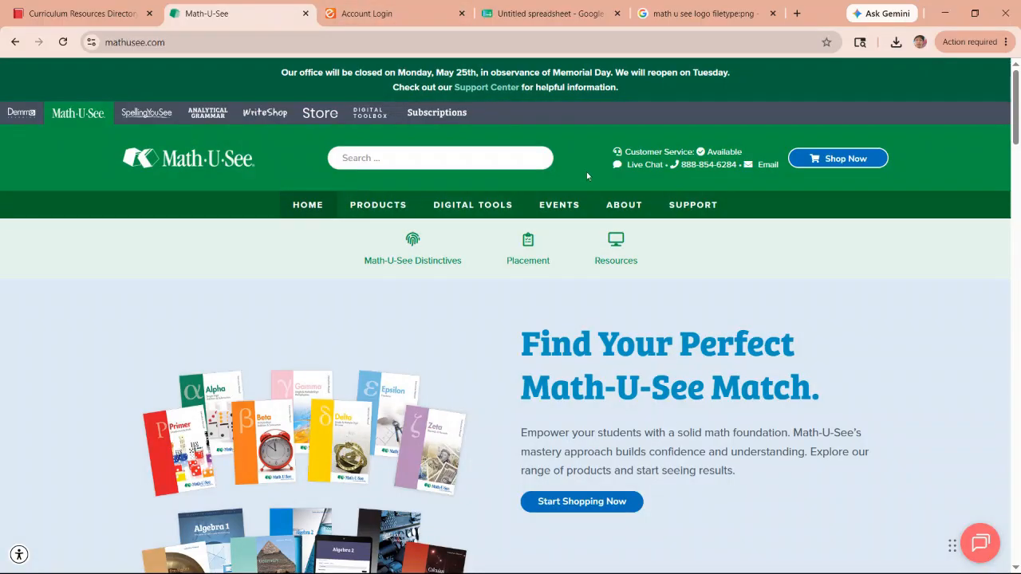
click(618, 204)
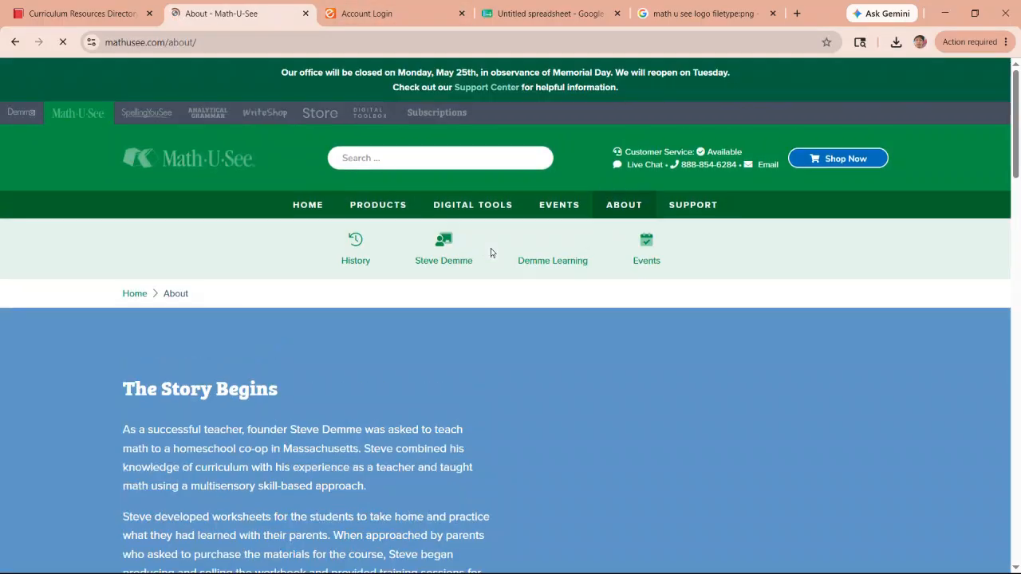
scroll(510, 359, down, 3)
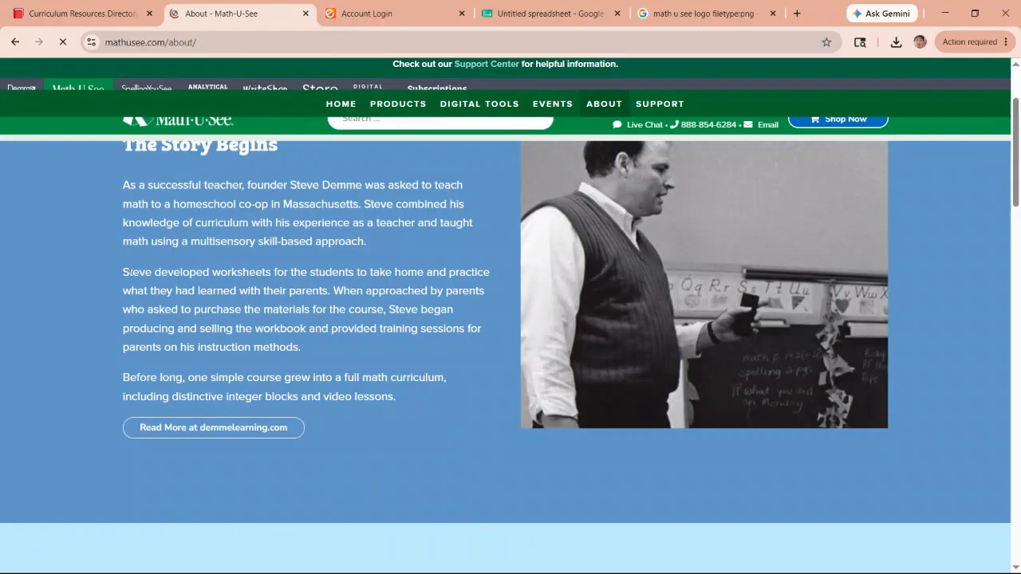
scroll(200, 265, up, 3)
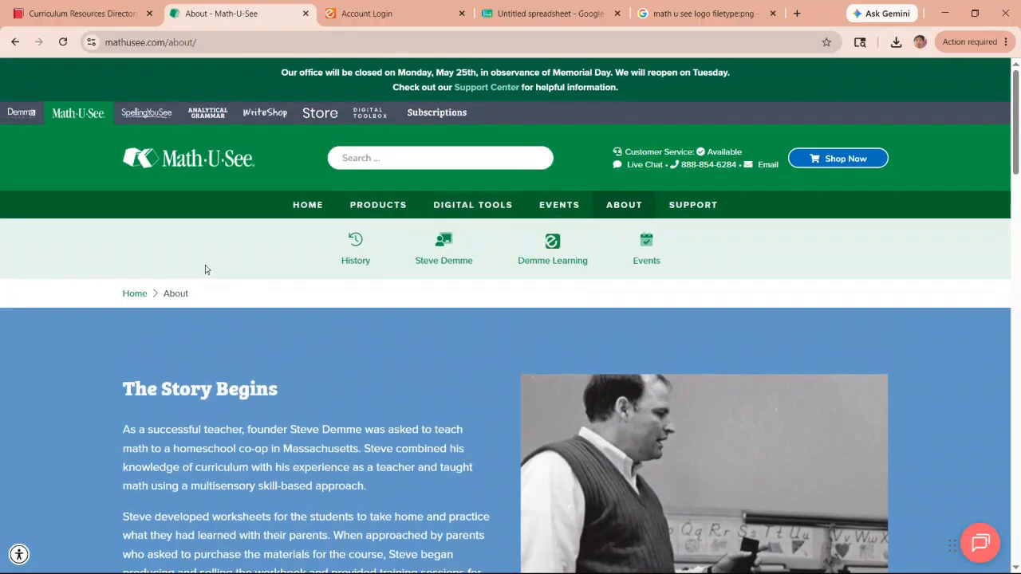
scroll(204, 264, down, 2)
scroll(233, 231, up, 2)
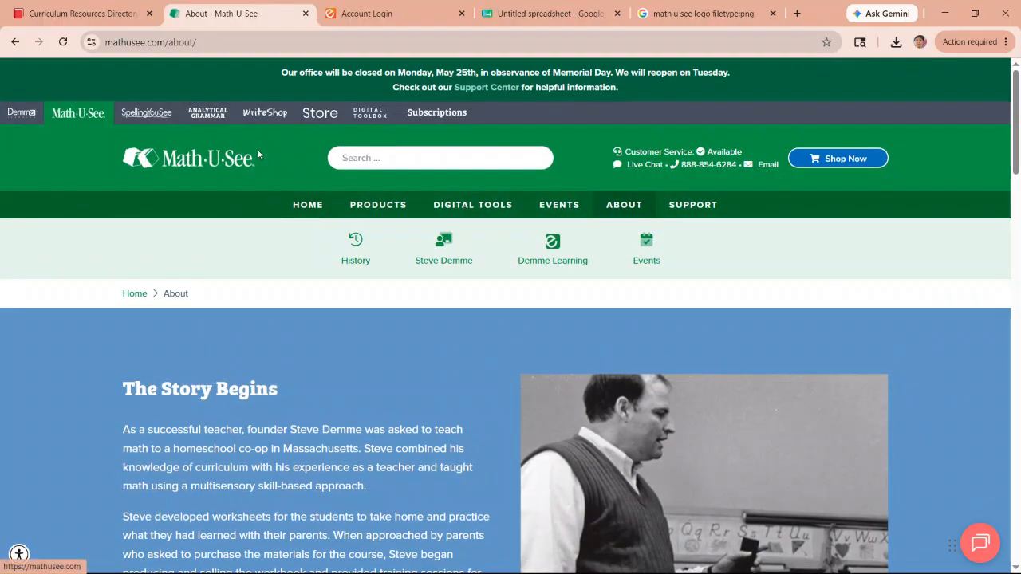
click(368, 212)
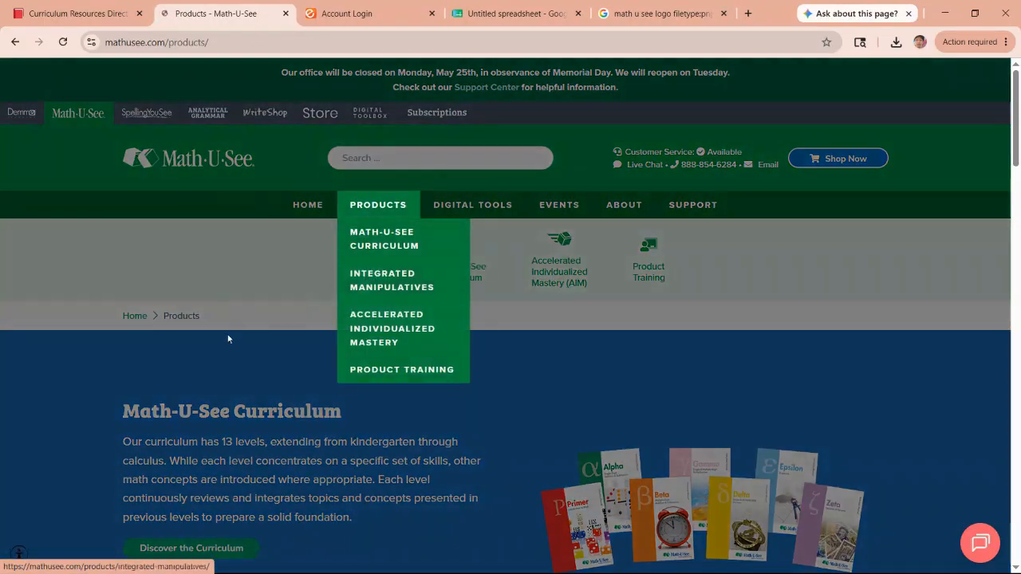
scroll(219, 366, down, 3)
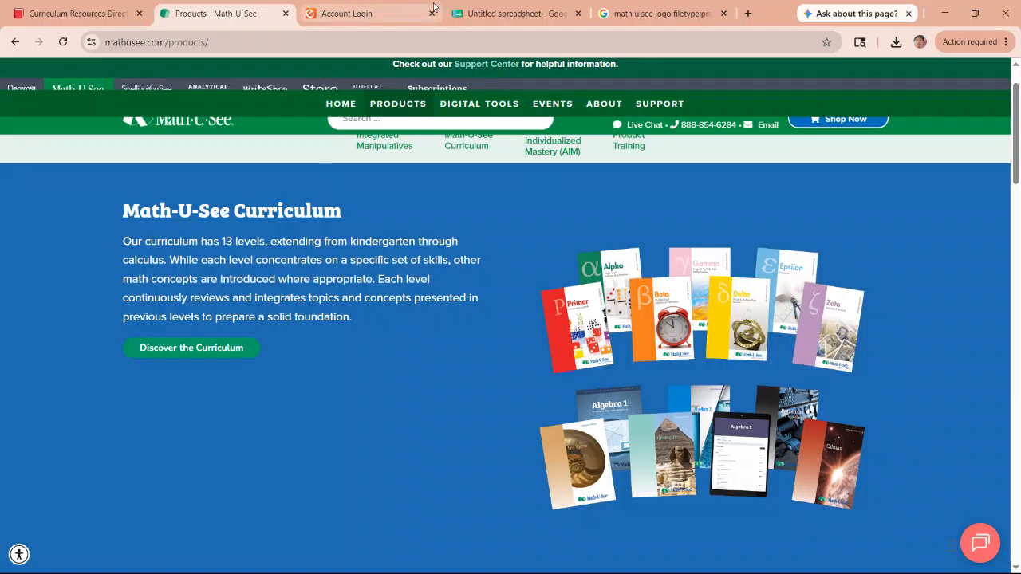
- Return to the Math-U-See template in Notion, review it from its title through Special Notes, and close it
click(83, 17)
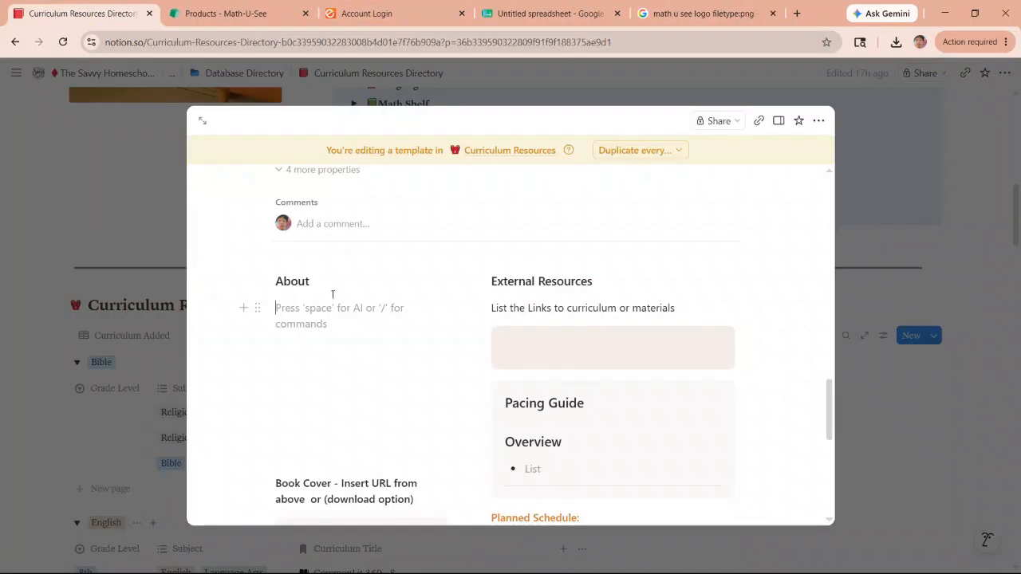
scroll(339, 294, up, 10)
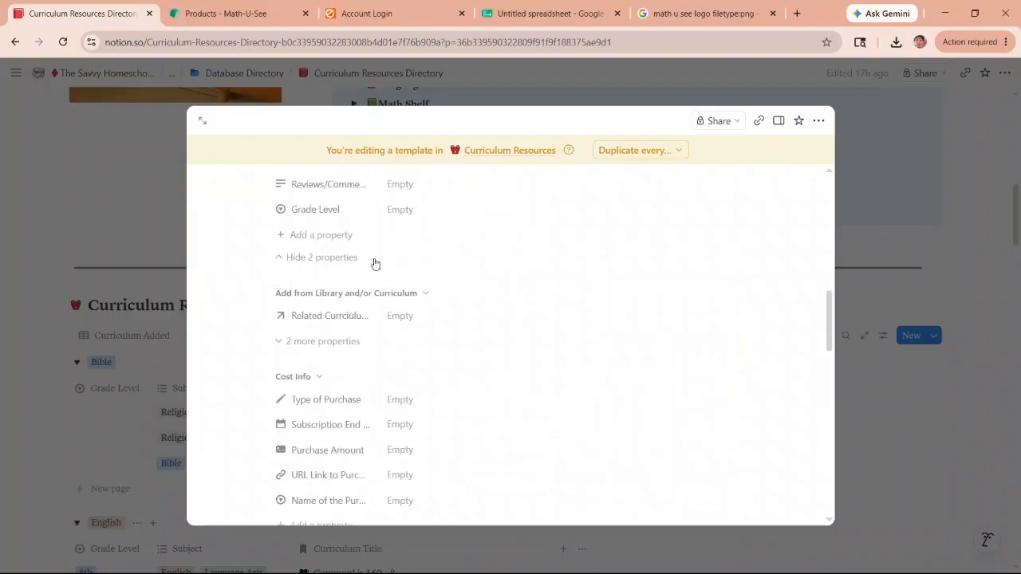
scroll(386, 237, up, 5)
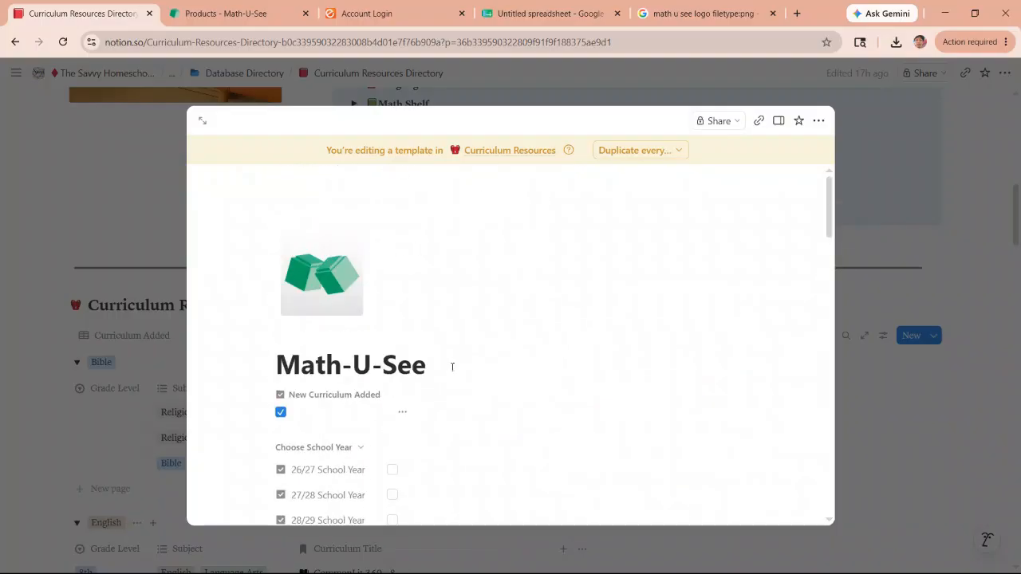
scroll(449, 374, down, 15)
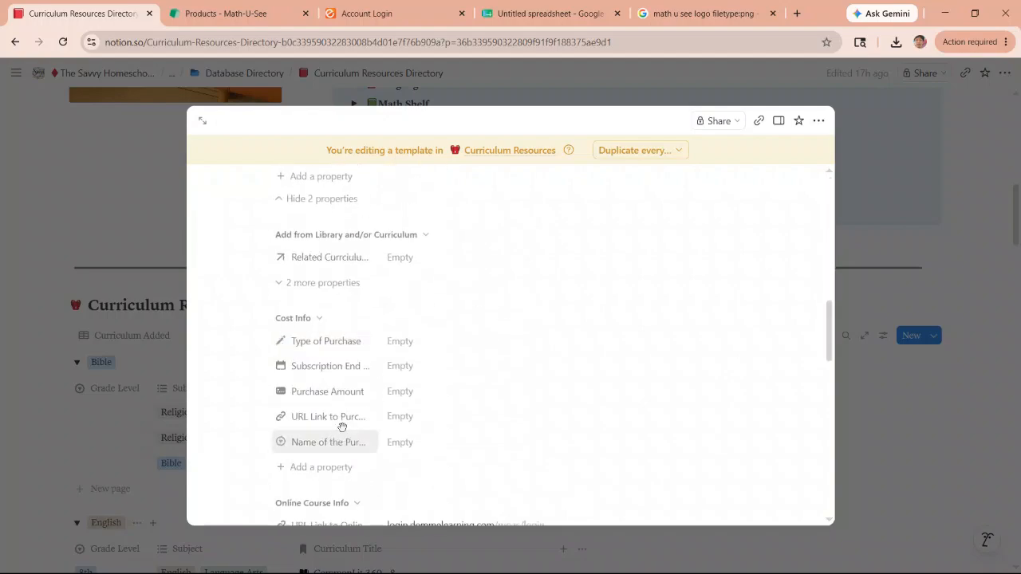
scroll(343, 426, down, 3)
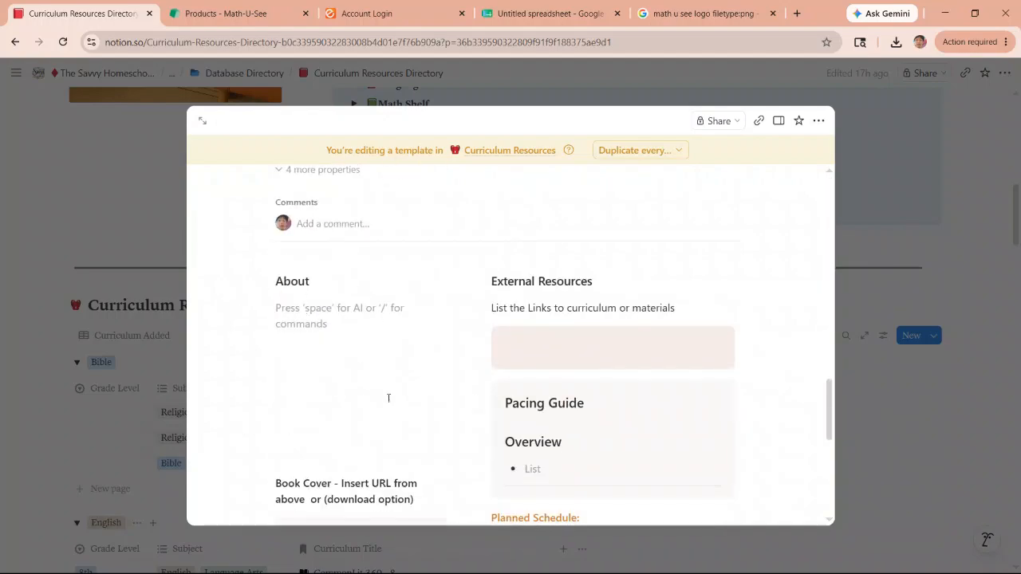
scroll(389, 398, down, 8)
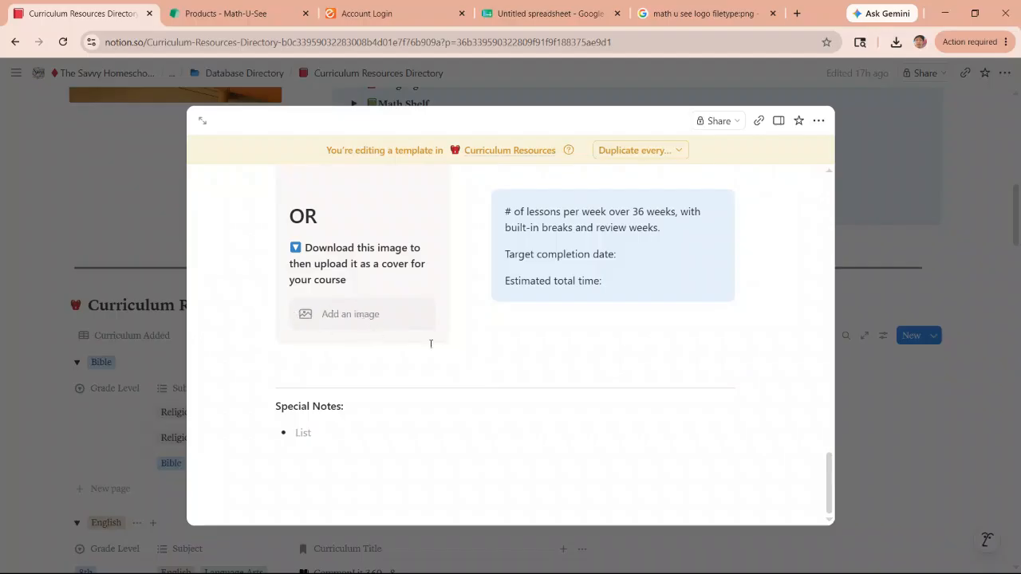
scroll(421, 320, up, 20)
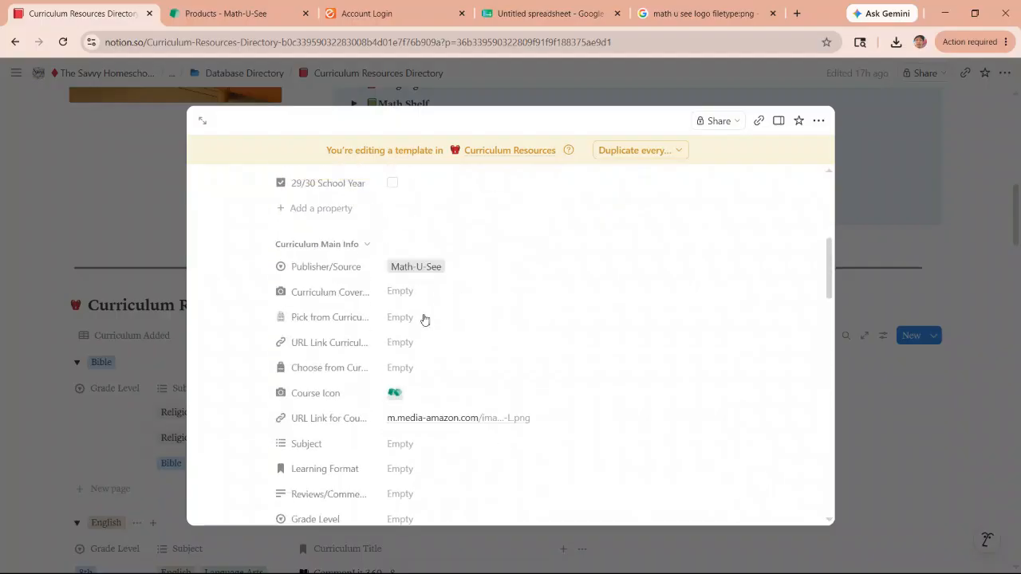
scroll(421, 319, up, 1)
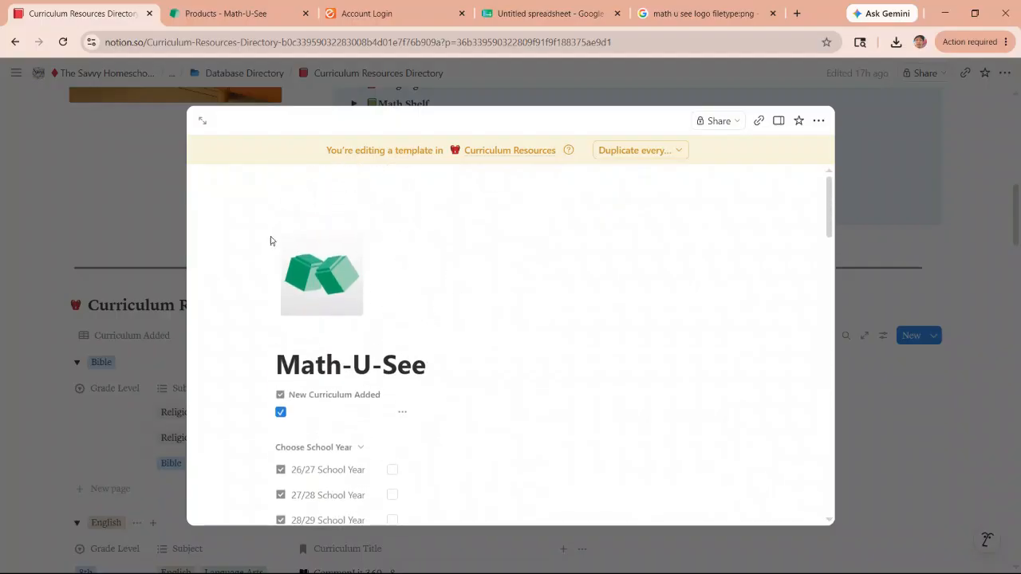
click(123, 216)
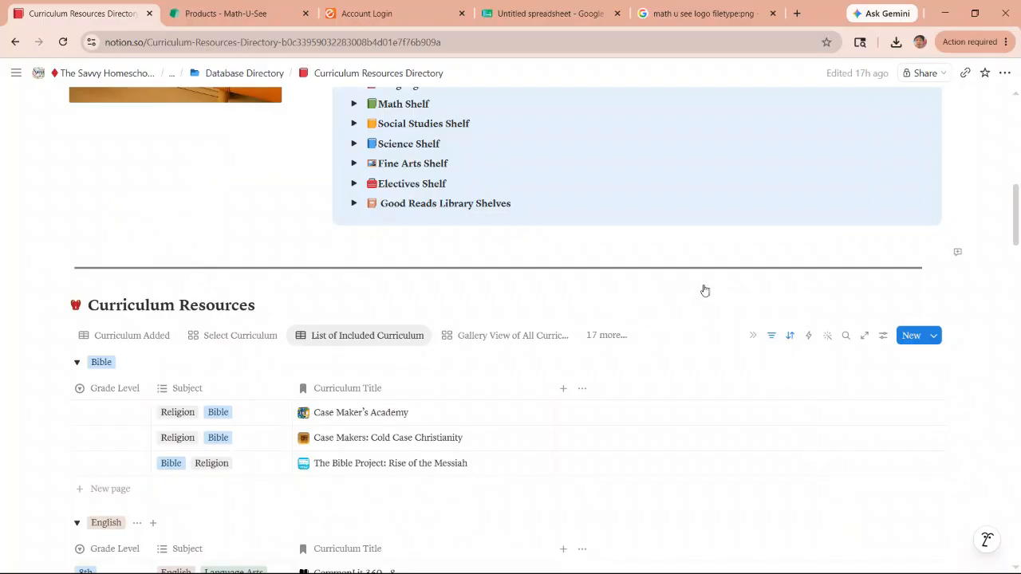
- List the Curriculum Resources templates, and open the Pre-Algebra curriculum page on the Math-U-See website
click(935, 337)
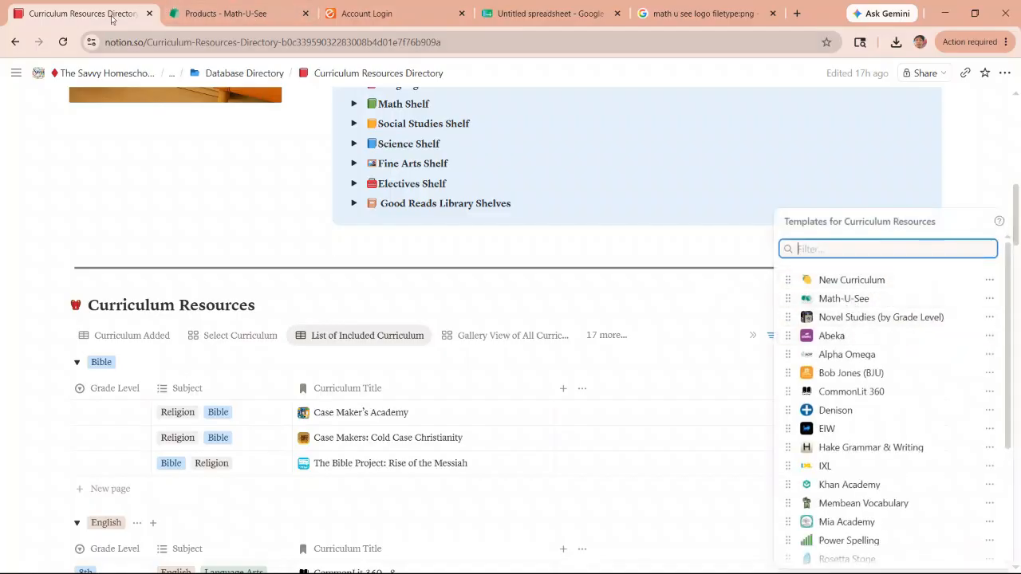
click(180, 9)
scroll(411, 217, up, 2)
mouse_move(405, 243)
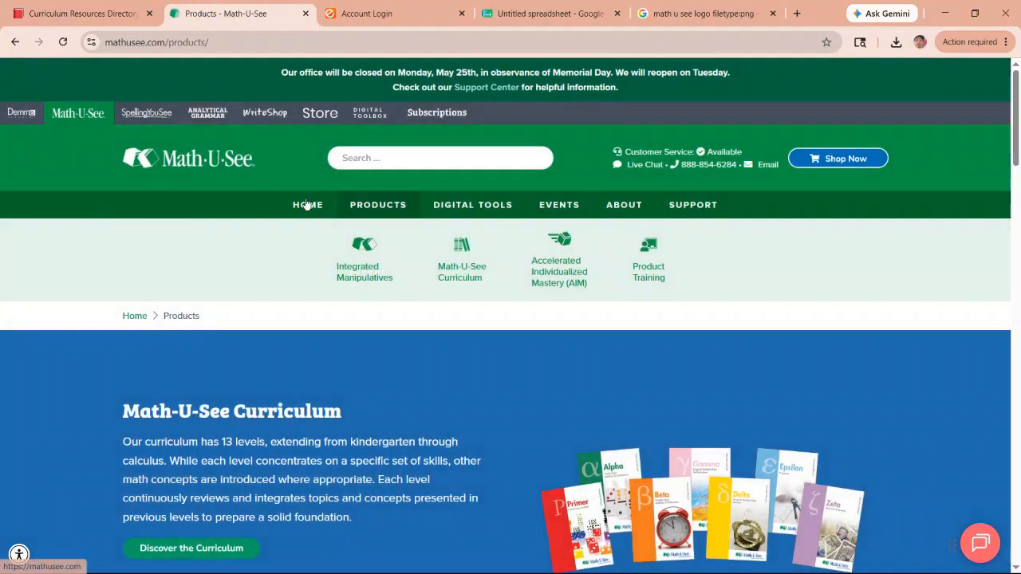
mouse_move(363, 206)
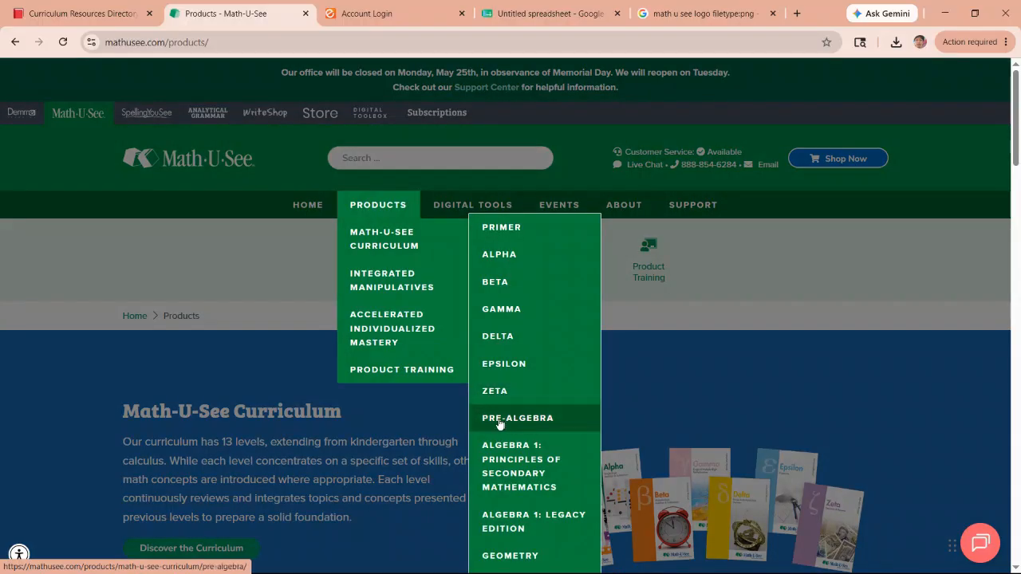
click(529, 419)
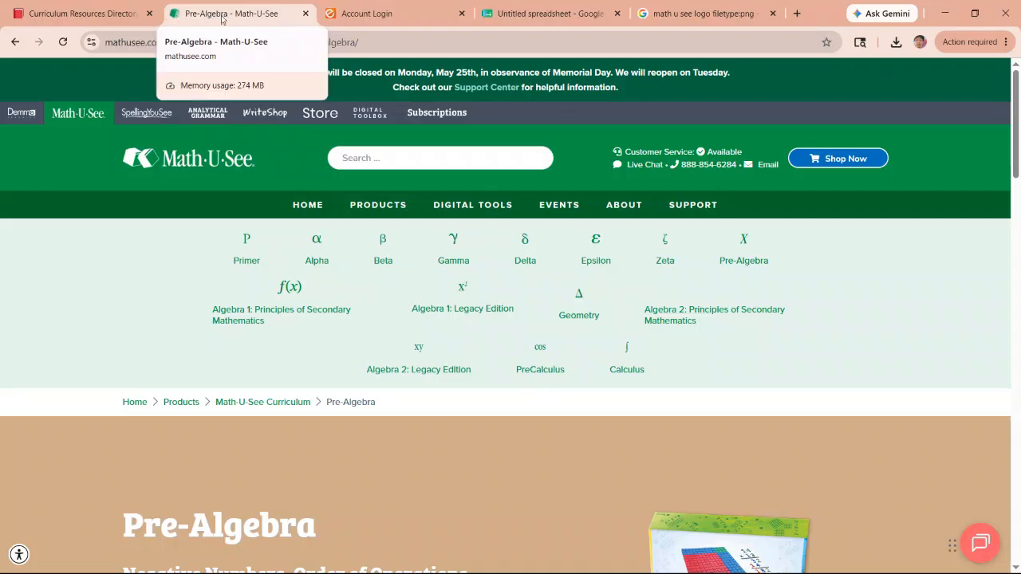
- Return to Notion, create a Curriculum Resources entry from the Math-U-See template, and open it as a full page
click(75, 14)
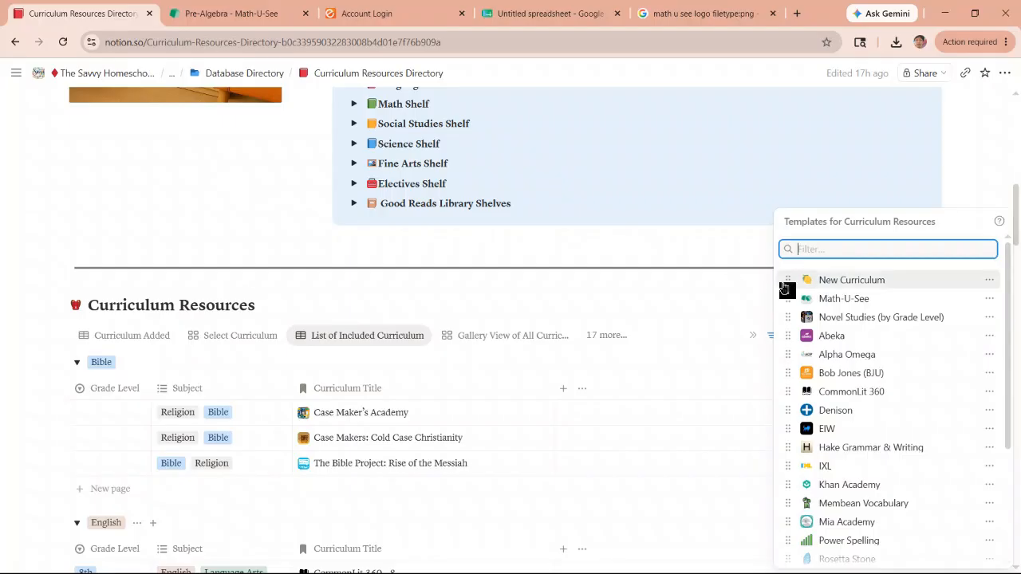
click(835, 302)
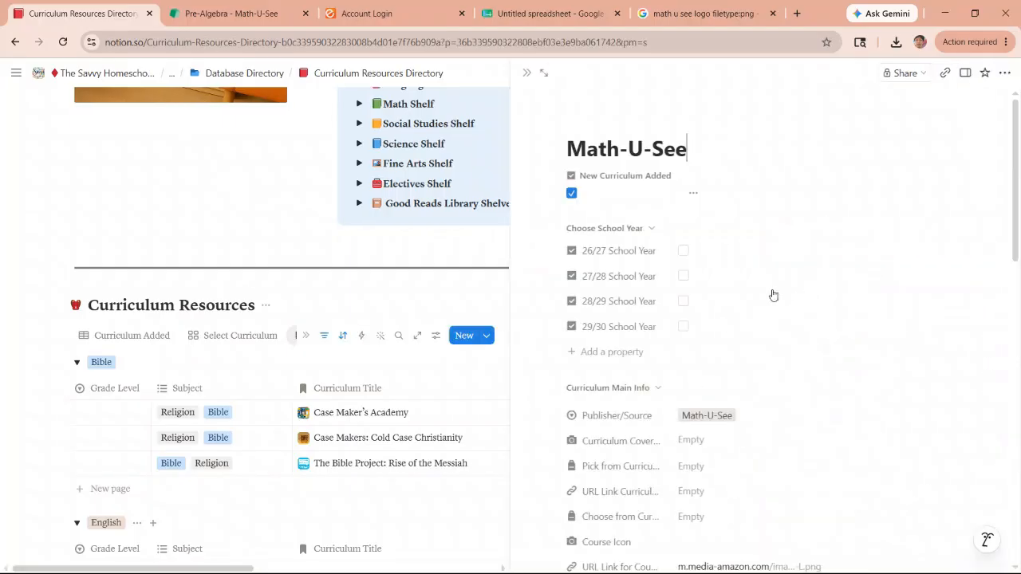
click(544, 75)
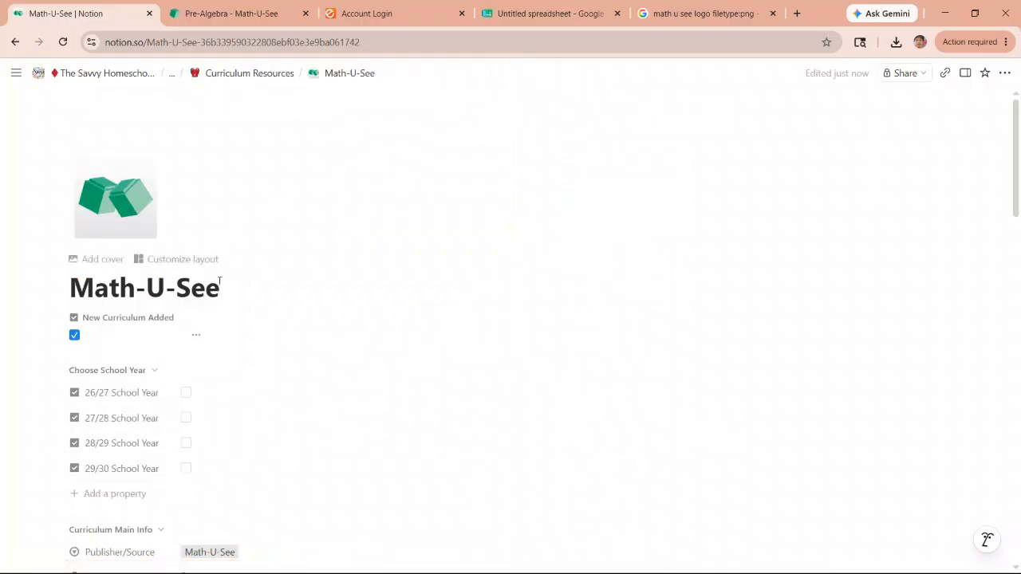
- Extend the entry's title to "Math-U-See: Pre-Algebra" and assign it to the 26/27 School Year
text(: Pre-Algebra)
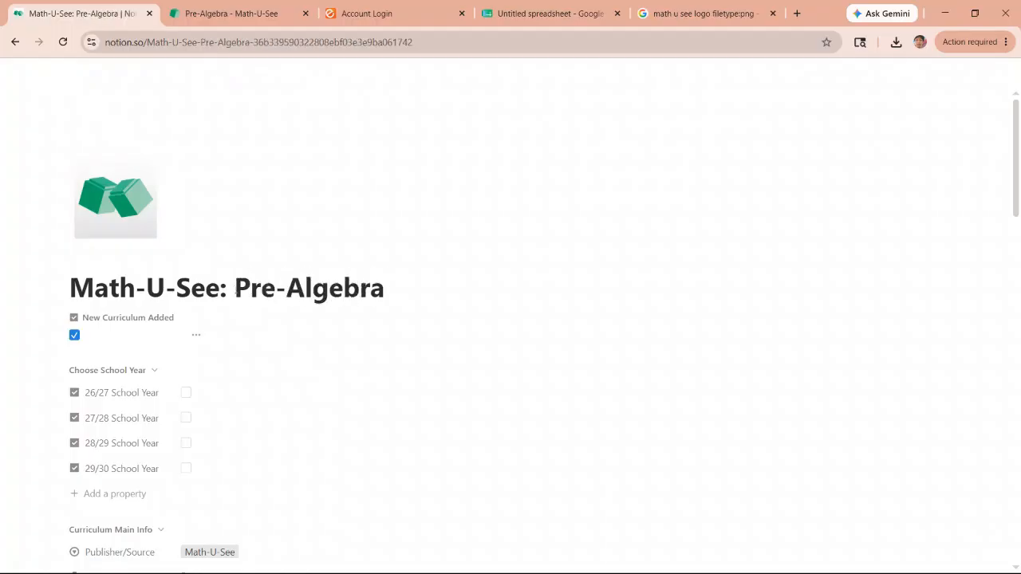
click(186, 394)
- Switch to the Math-U-See website's Pre-Algebra page, and open its product set image in a separate tab
scroll(239, 375, down, 2)
scroll(243, 367, down, 1)
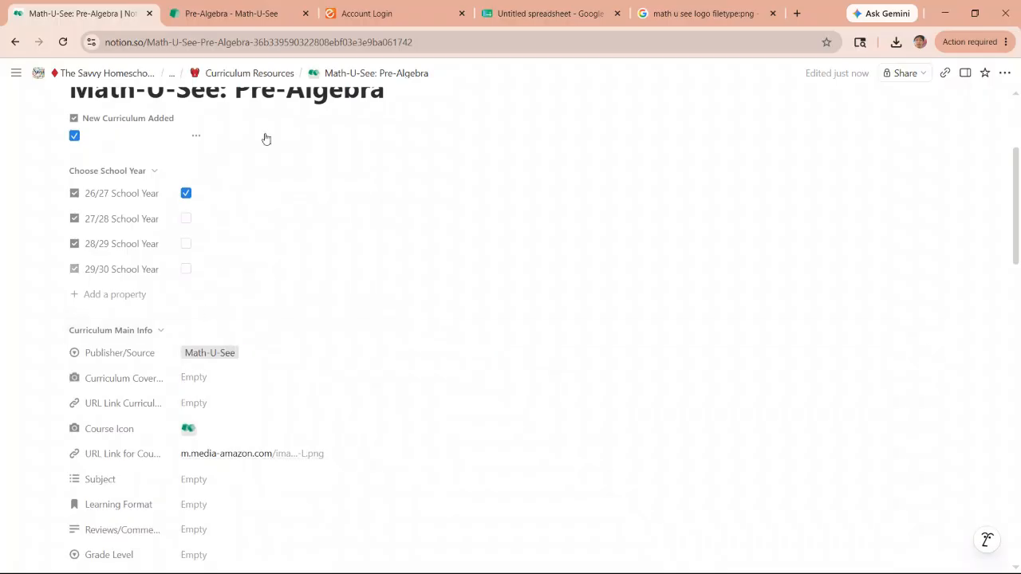
click(226, 12)
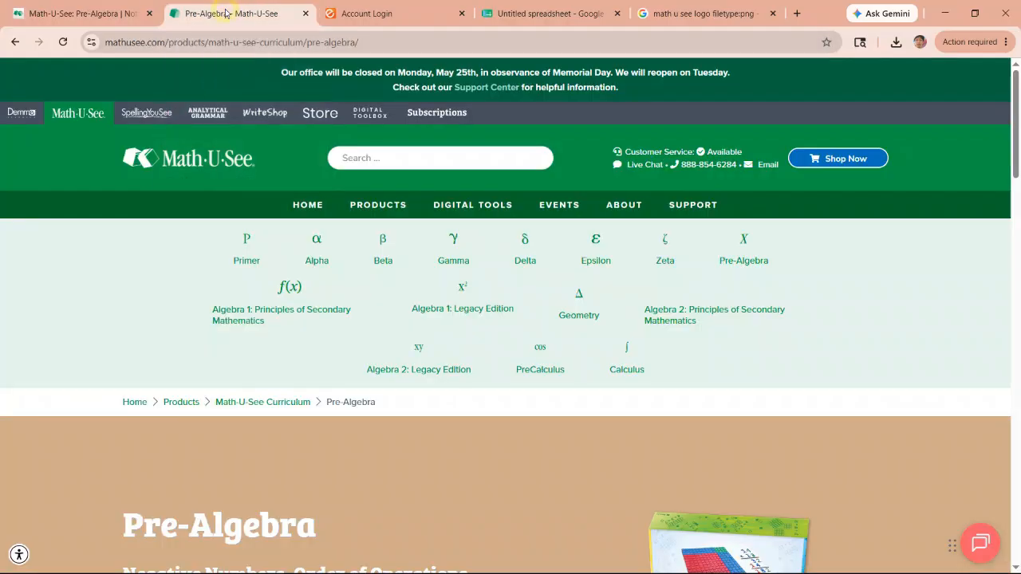
scroll(363, 273, down, 5)
scroll(372, 271, up, 3)
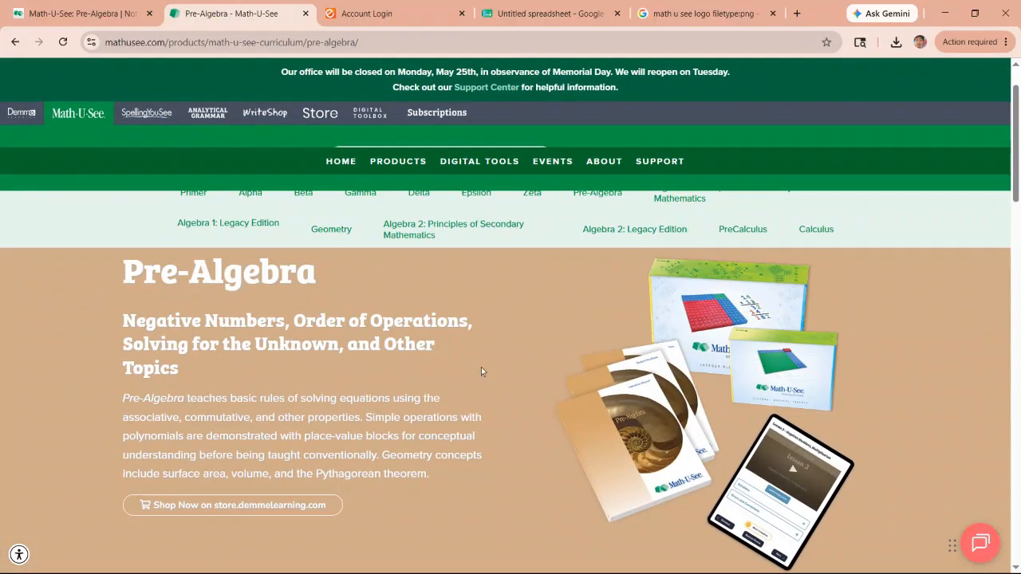
right_click(647, 412)
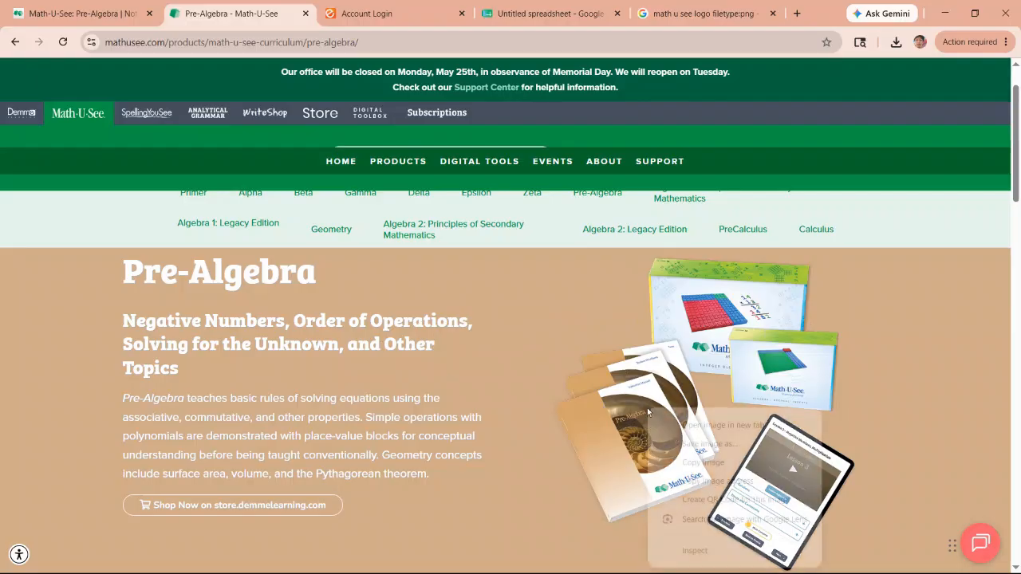
click(712, 426)
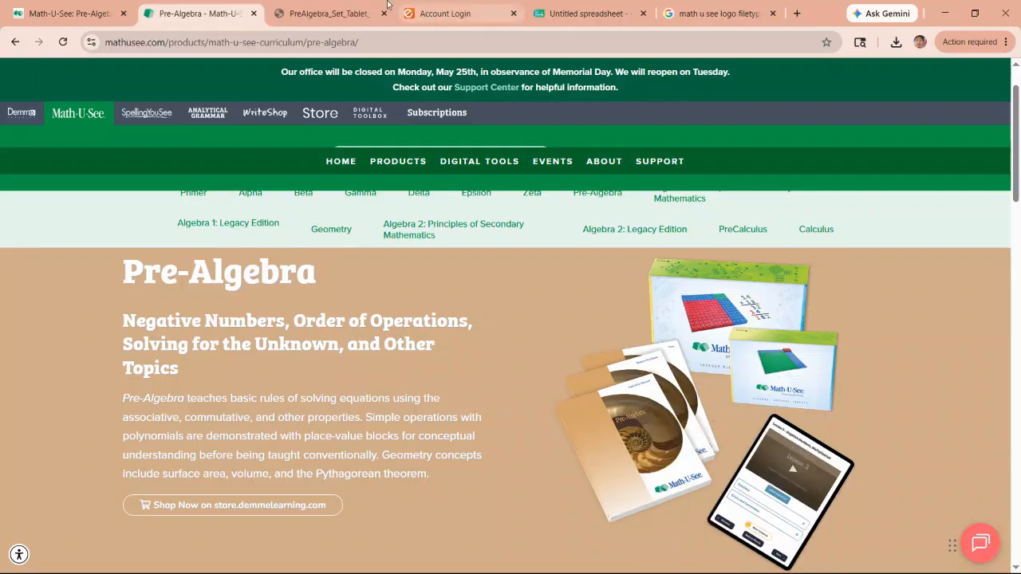
click(300, 14)
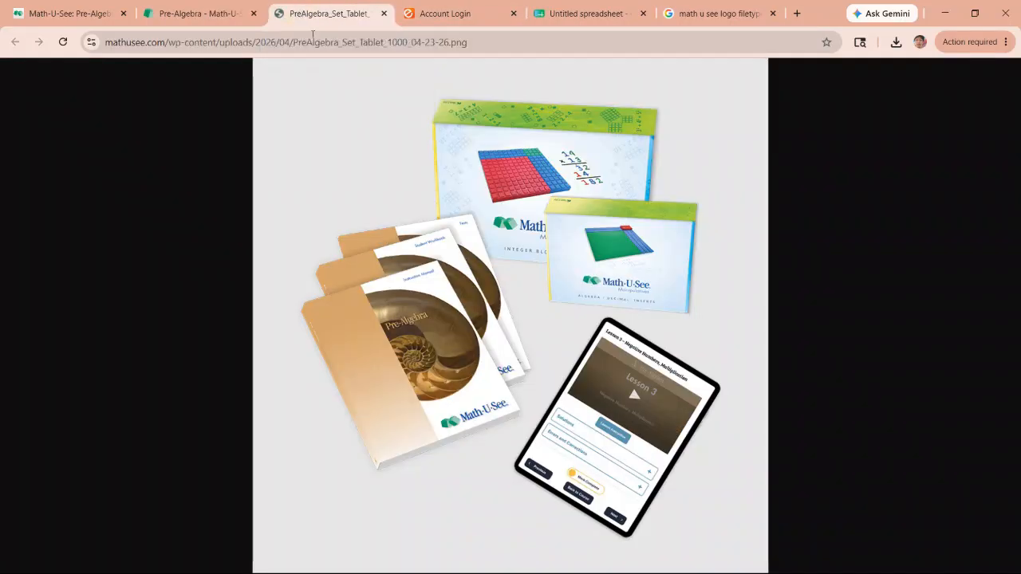
- Copy the full web address of the PreAlgebra_Set_Tablet_1000_04-23-26.png image
click(473, 44)
drag(473, 44, 451, 43)
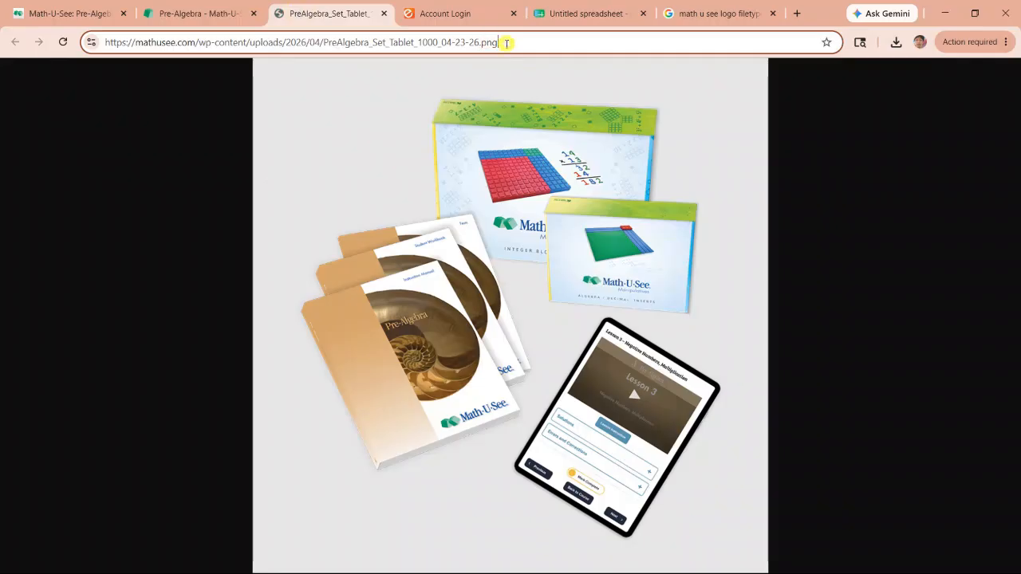
click(490, 43)
click(518, 41)
drag(518, 40, 102, 60)
key(ctrl+c)
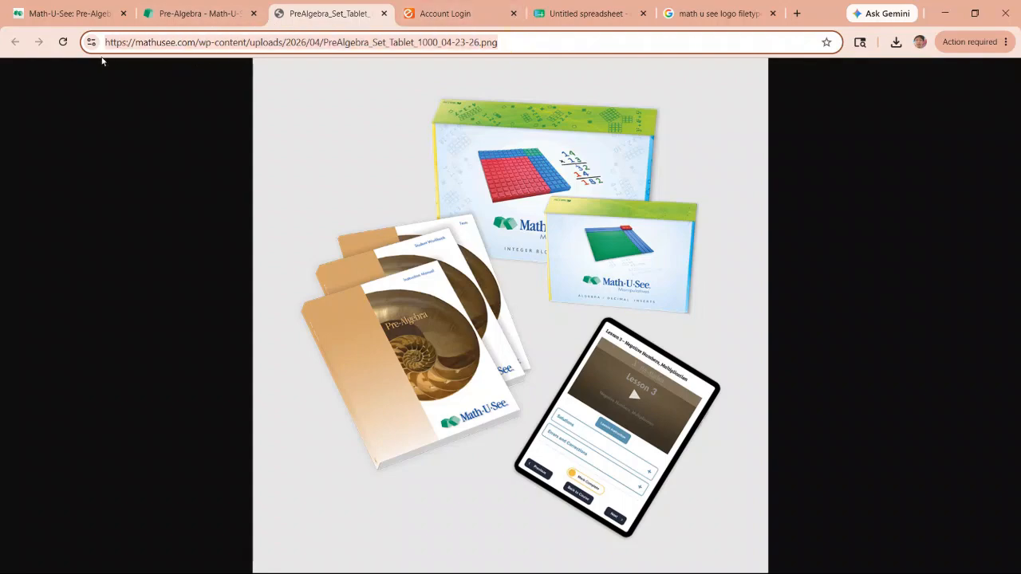
- Return to the Notion entry, and add the copied image address as a link in the Curriculum Cover property
click(106, 12)
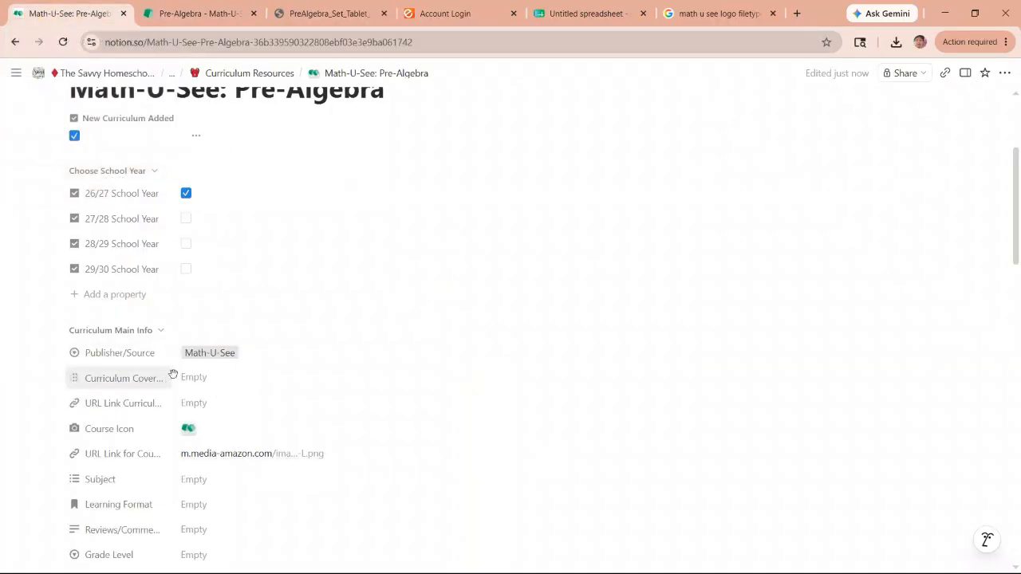
click(222, 381)
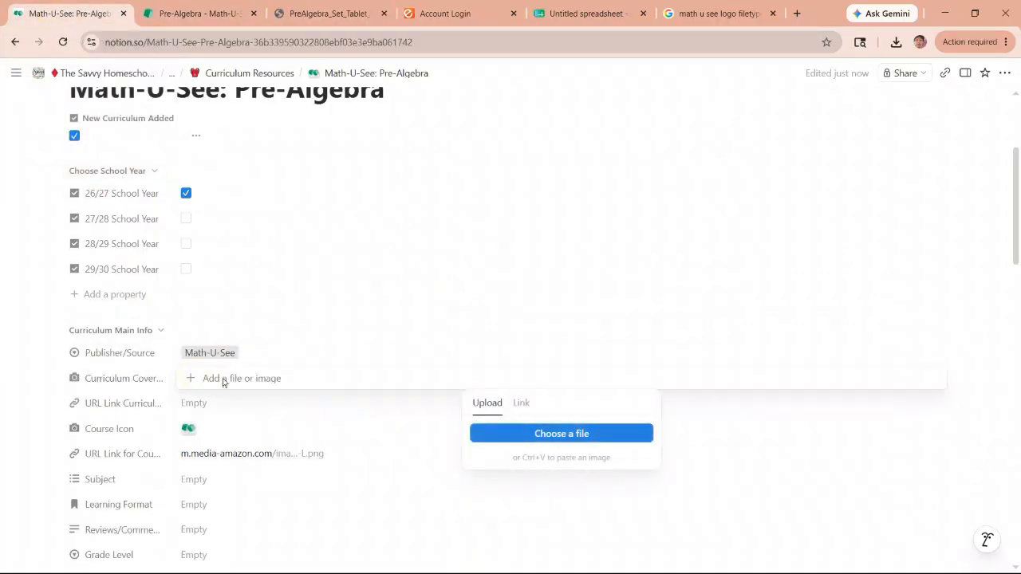
click(522, 402)
key(ctrl+v)
click(561, 464)
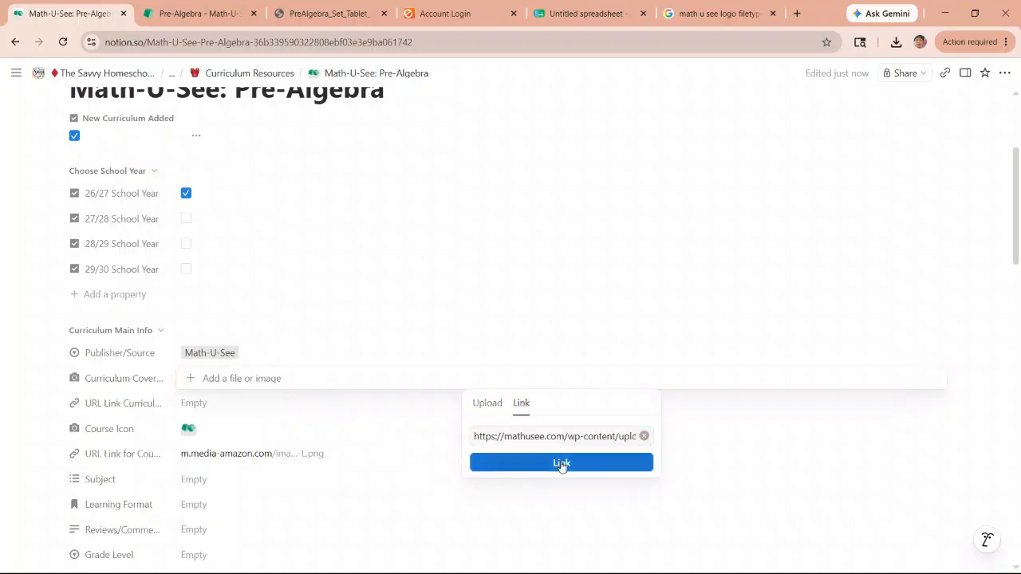
click(304, 281)
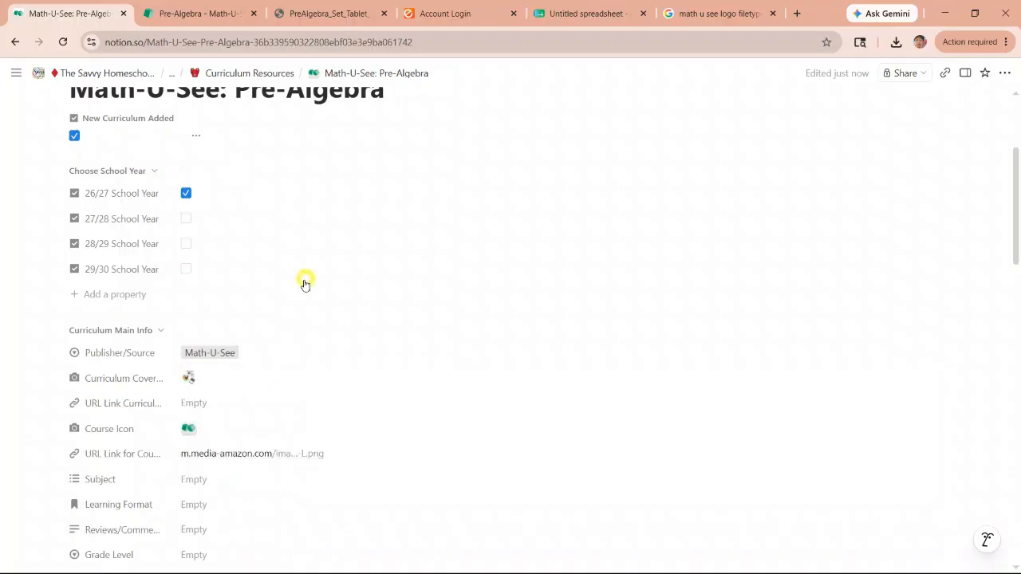
- Paste the same image address into the URL Link property for the curriculum cover
click(214, 402)
key(ctrl+v)
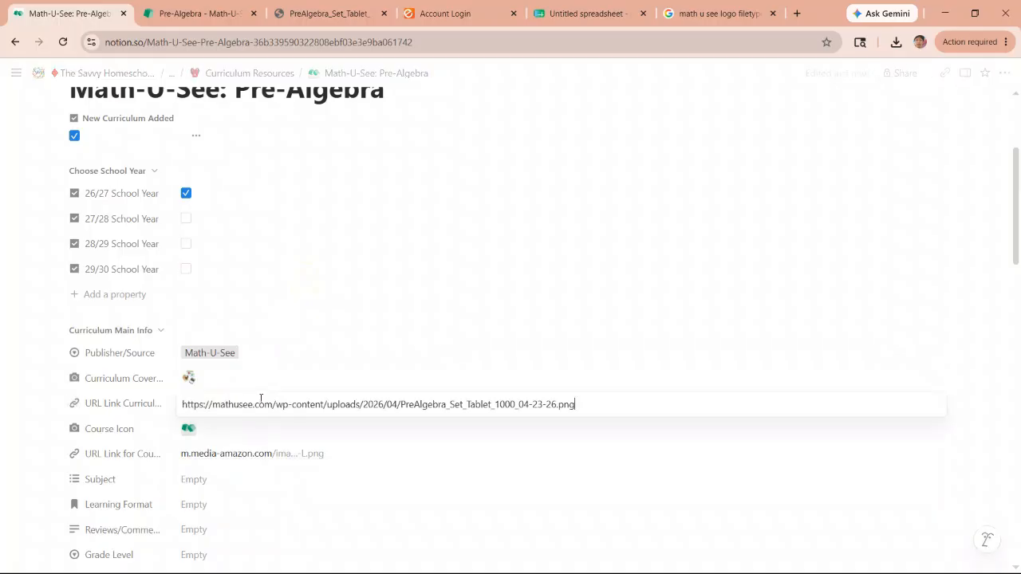
click(503, 494)
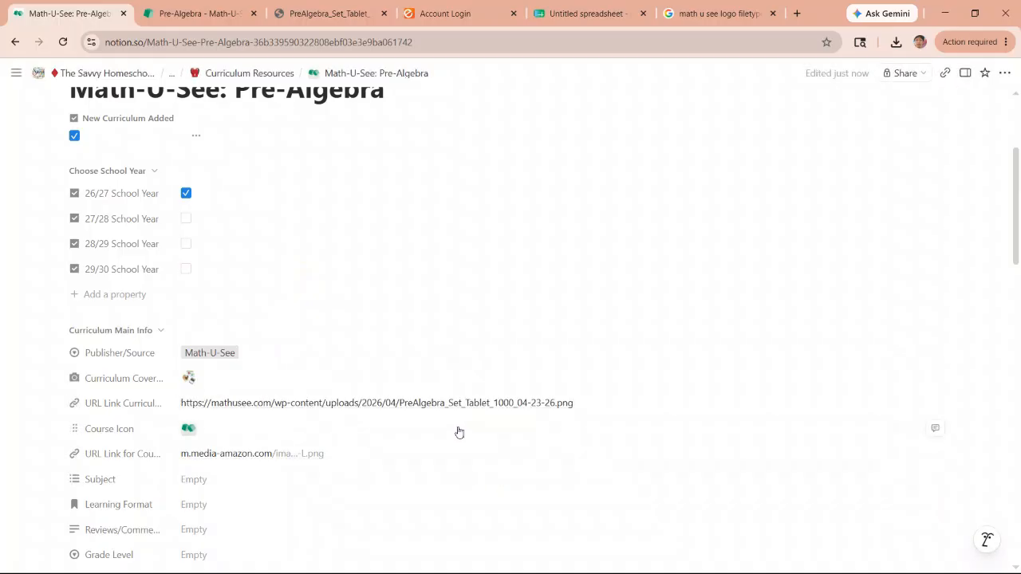
- Review the open-in-new-tab option for the Math-U-See product image, and check the png ending of the opened image's address
click(200, 14)
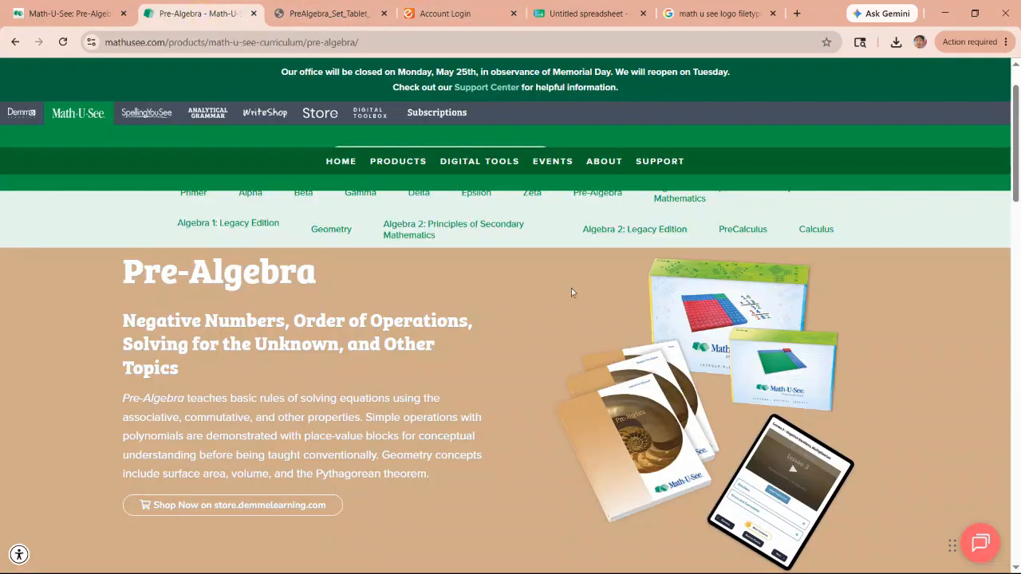
right_click(677, 401)
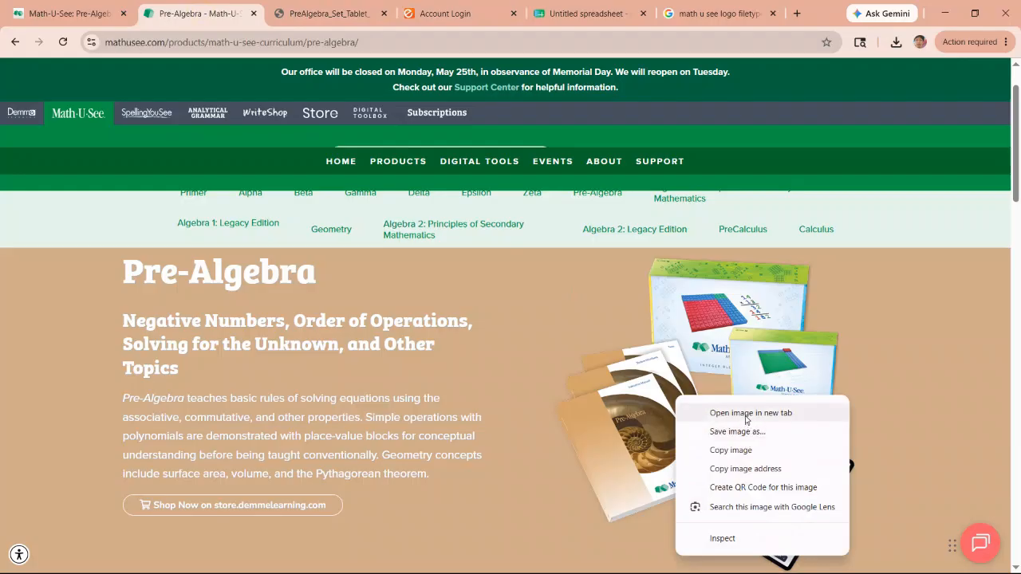
click(325, 11)
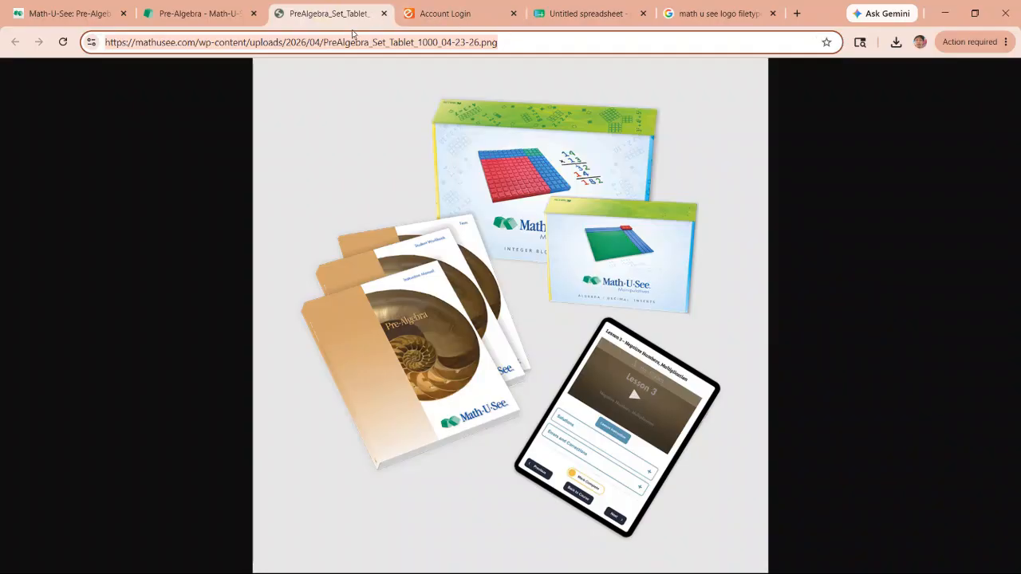
click(708, 11)
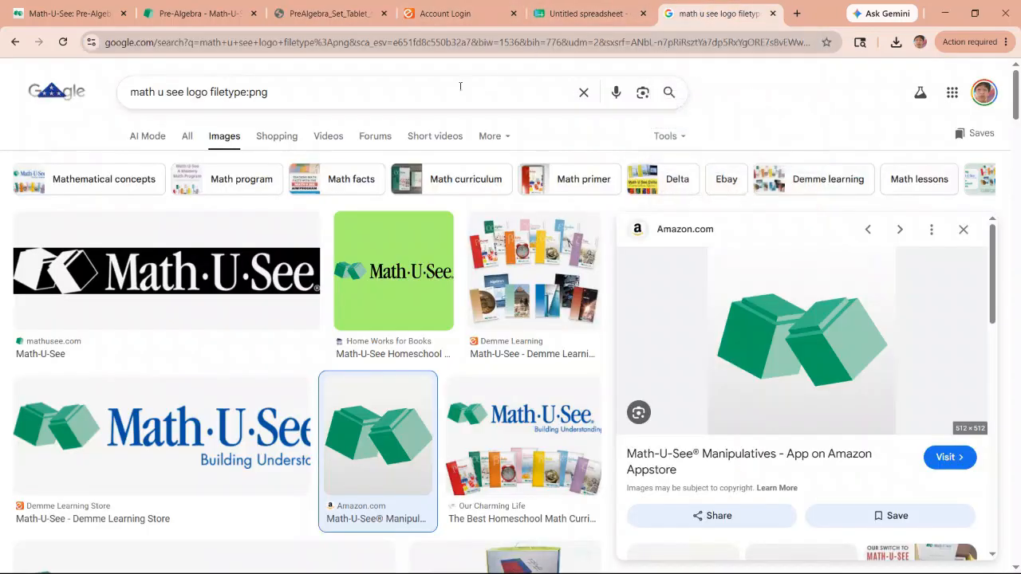
click(351, 20)
drag(508, 41, 486, 46)
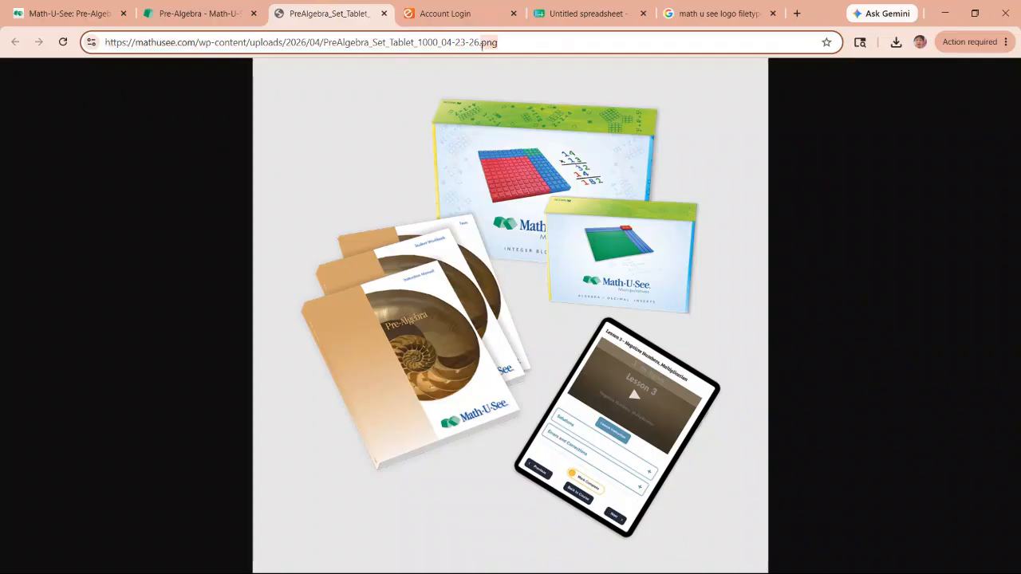
- Search Google Images for "math u see pre-algebra", and look through the results
click(682, 14)
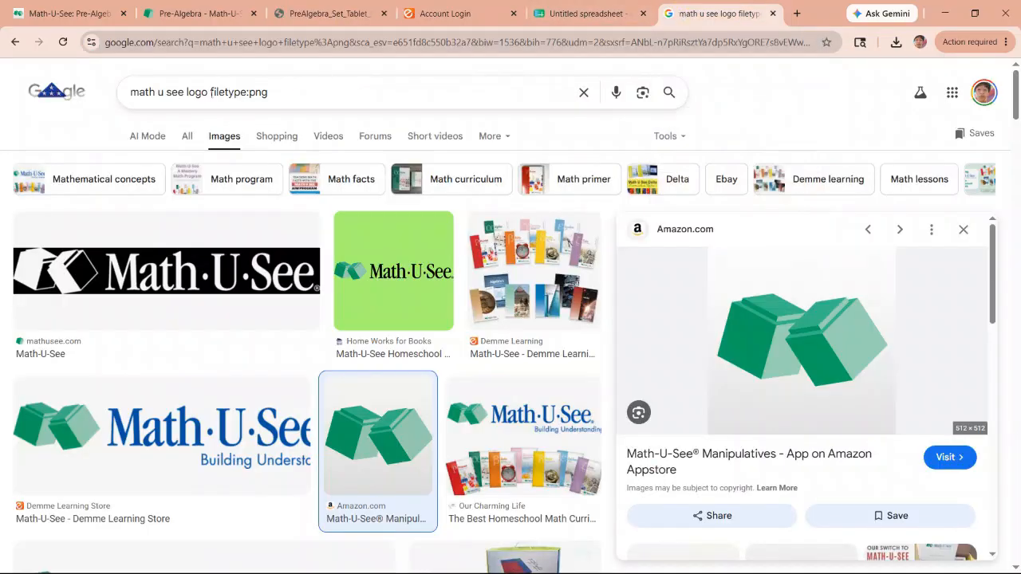
drag(289, 92, 185, 92)
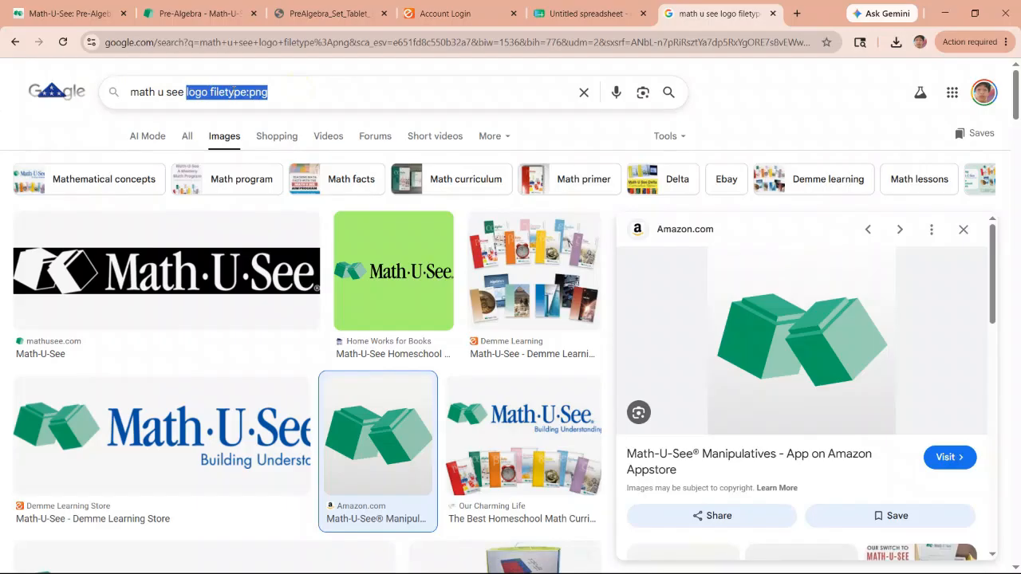
text(pre-algebra)
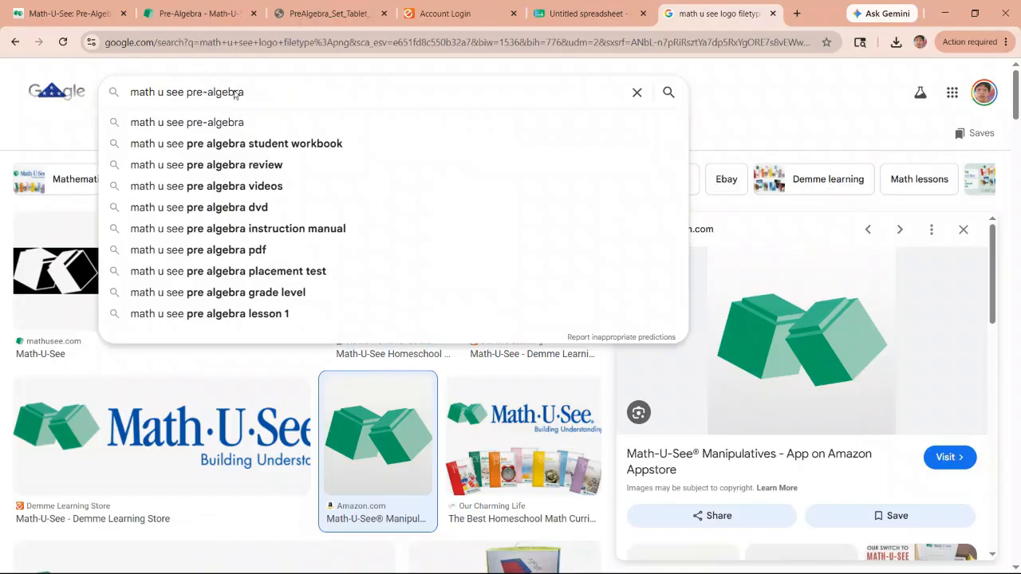
key(Return)
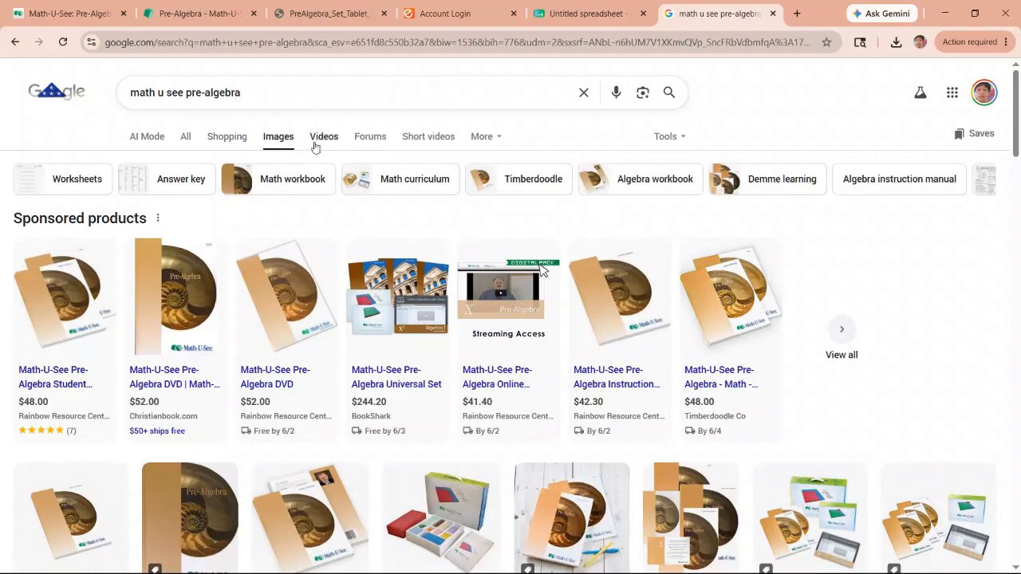
scroll(502, 239, down, 3)
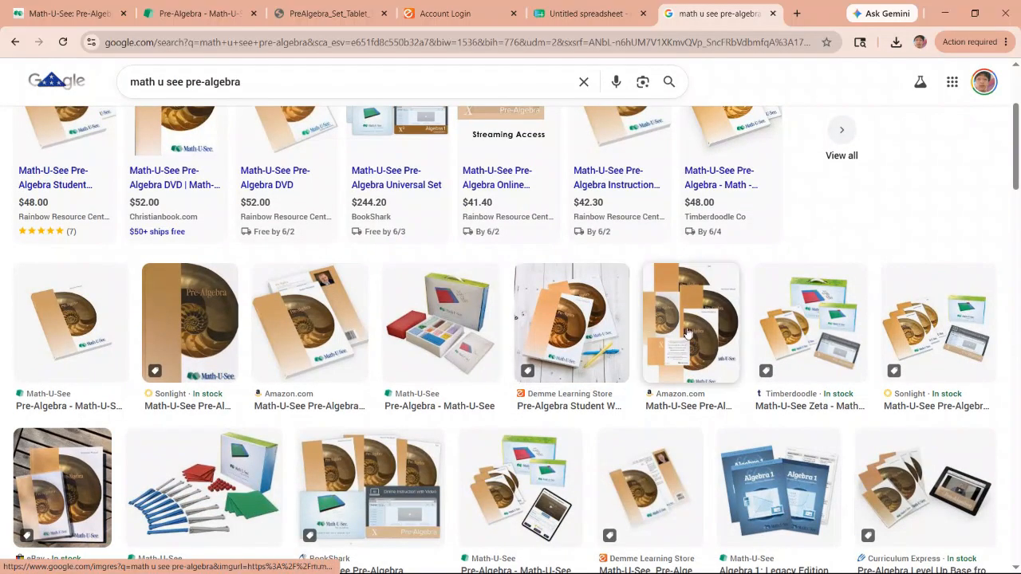
scroll(373, 183, up, 2)
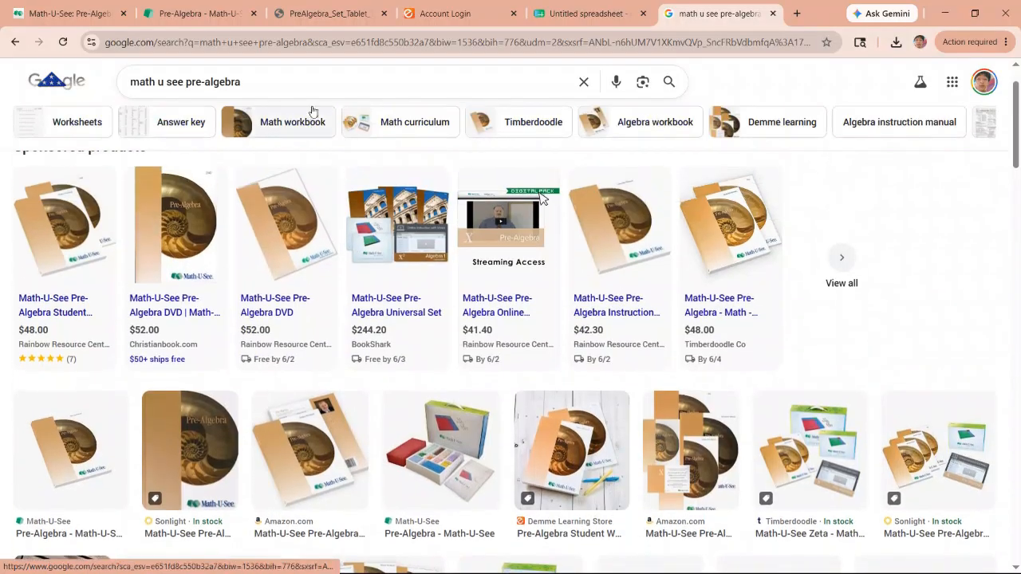
- Refine the image search to "math u see pre-algebra filetype:png", and browse the results
click(312, 83)
text(fi)
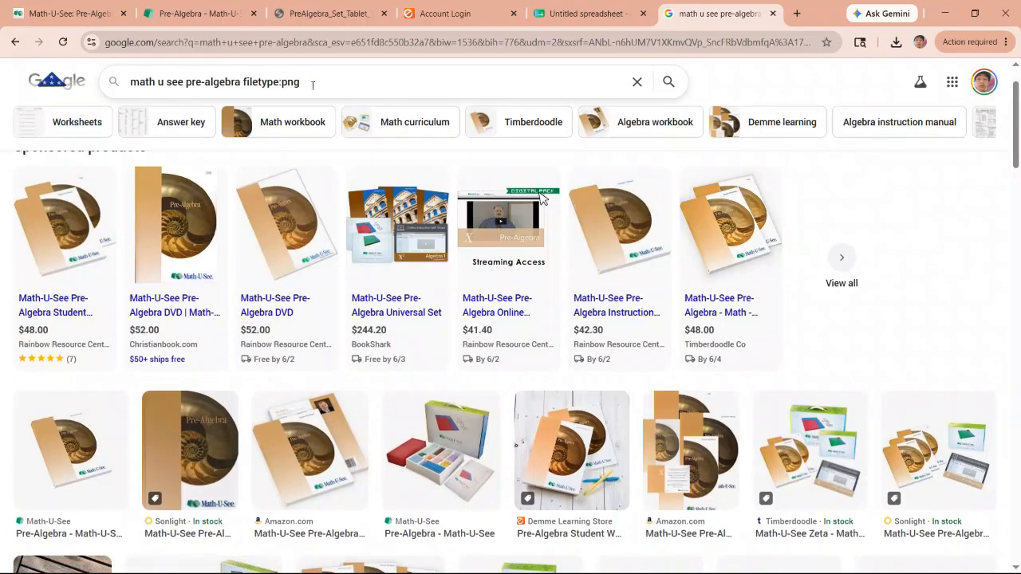
text(letype:png)
key(Return)
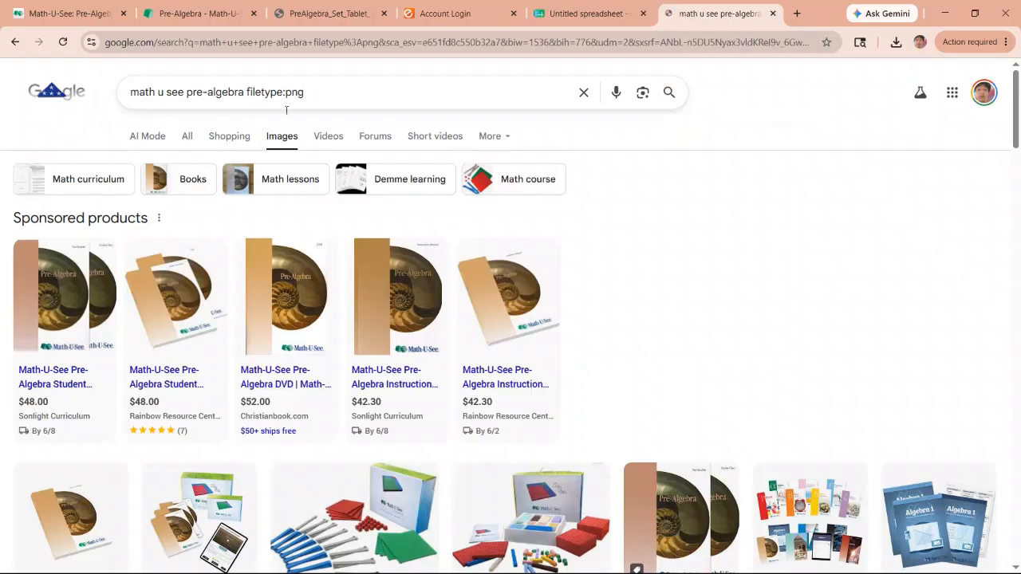
scroll(375, 263, down, 1)
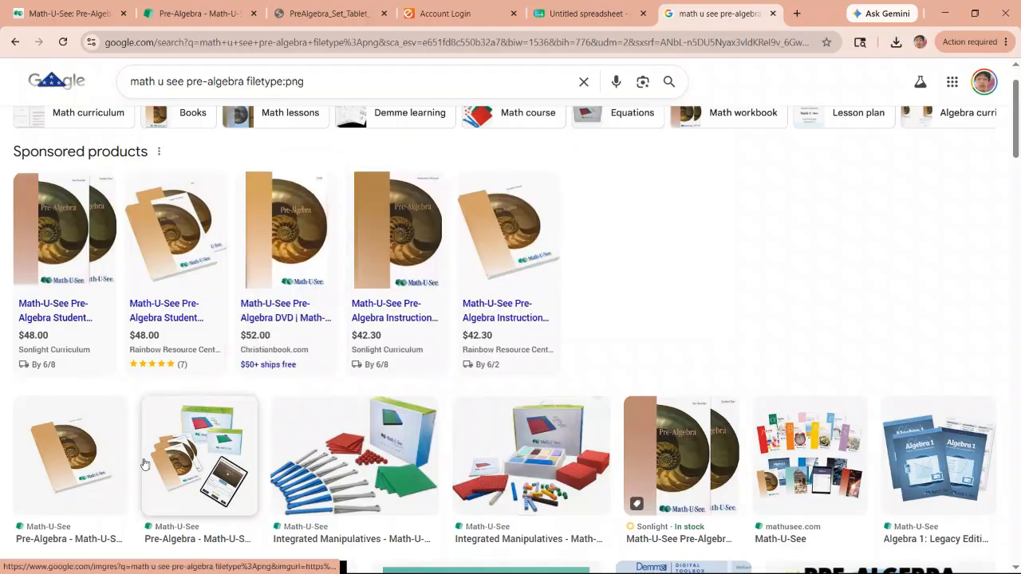
scroll(184, 474, down, 1)
- Preview the Pre-Algebra set result from Math-U-See, and open its full image in a new tab
click(199, 392)
right_click(756, 327)
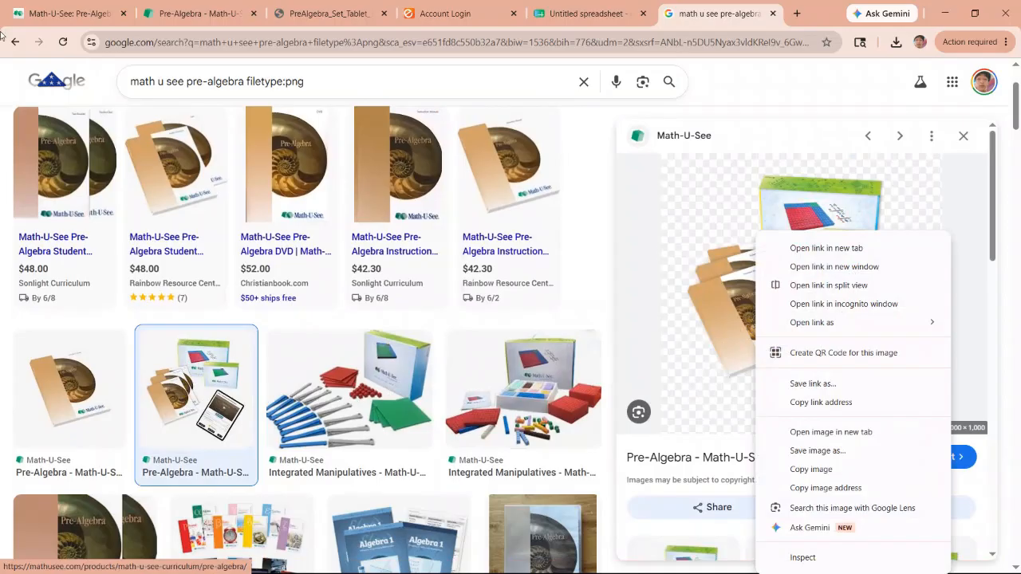
click(812, 433)
click(730, 14)
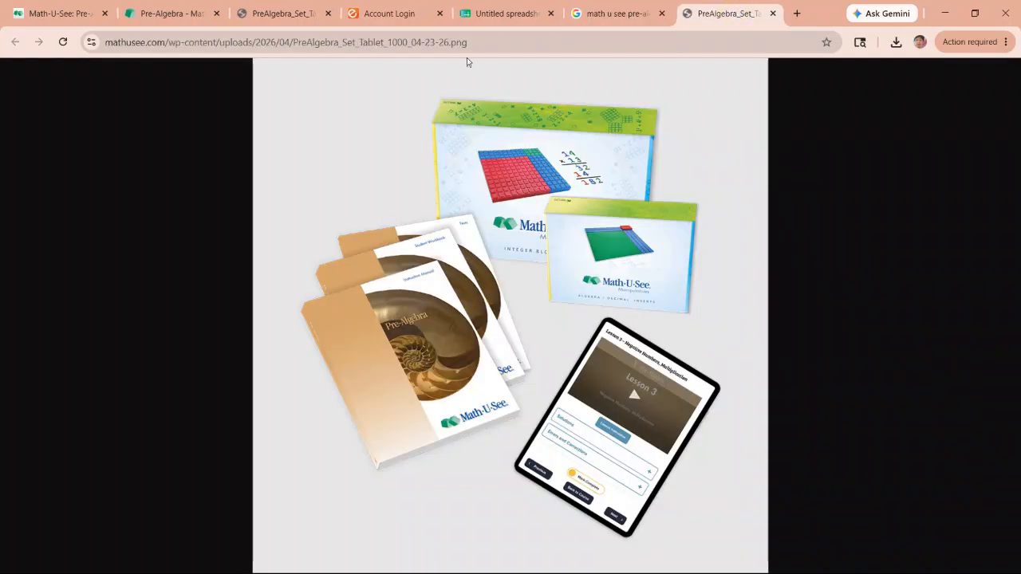
- Compare the image result with the Math-U-See page's product image, and close the duplicate image tab
click(617, 14)
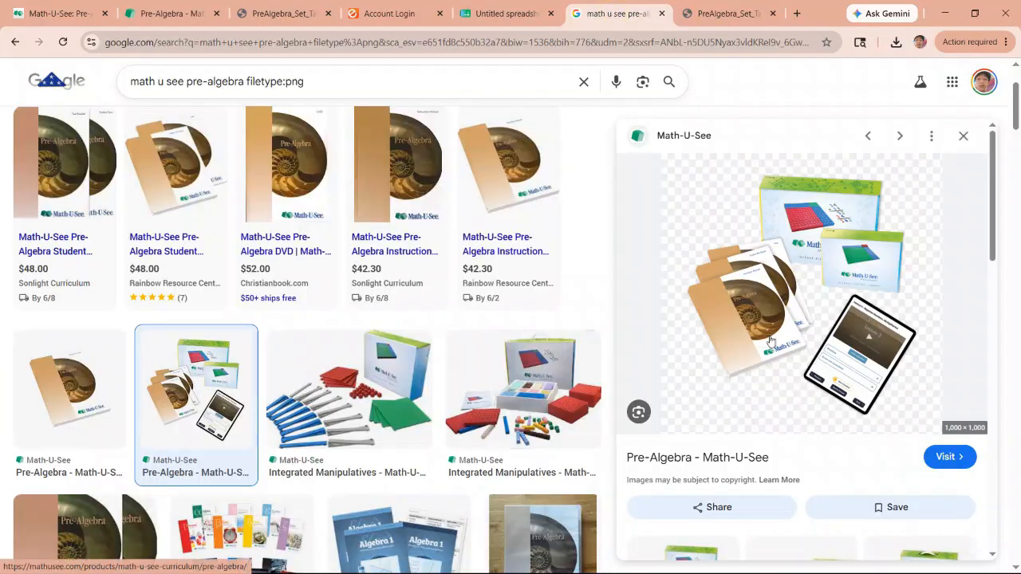
click(147, 14)
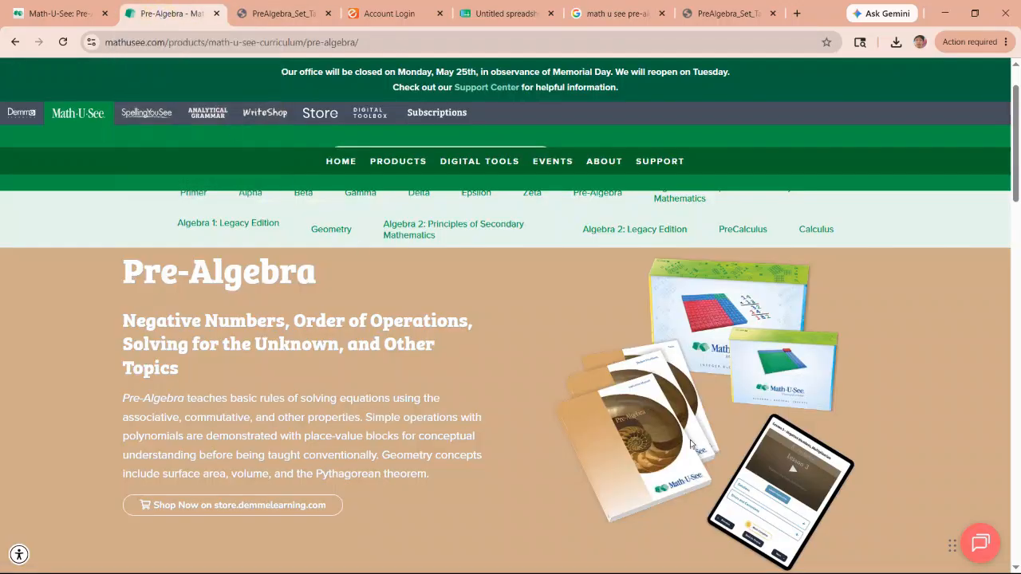
right_click(678, 280)
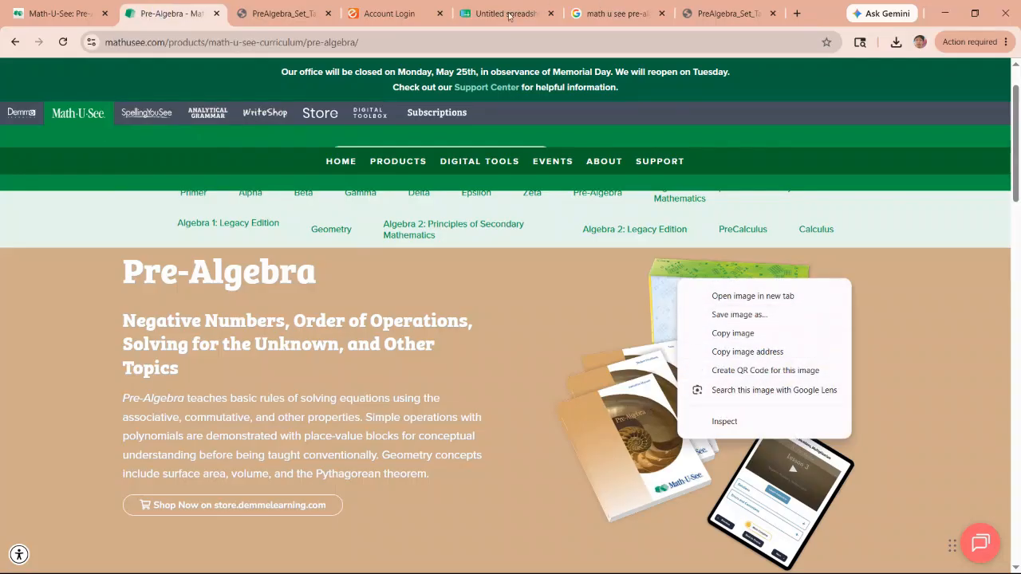
click(736, 15)
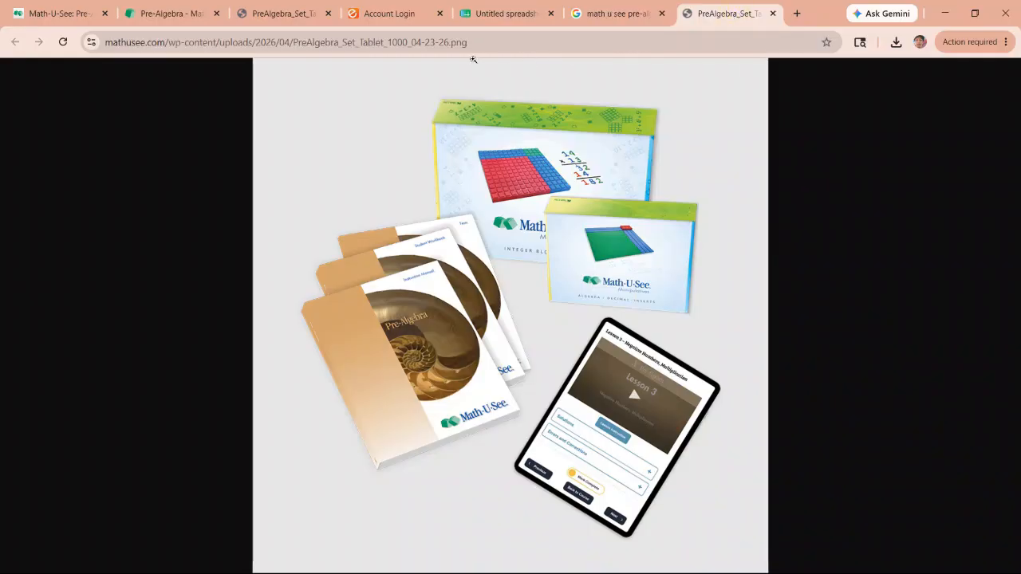
click(771, 13)
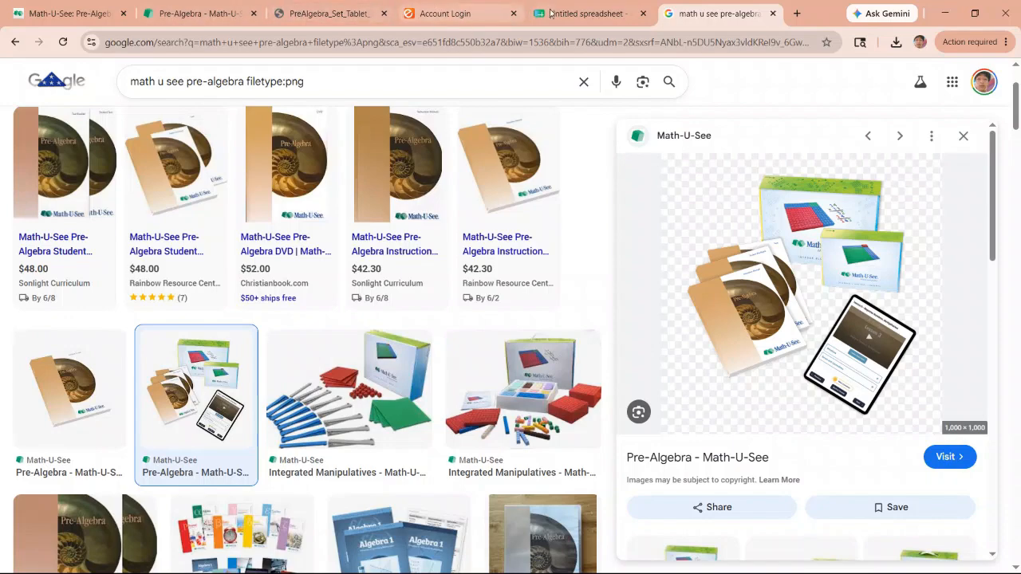
- Close the image search and the opened PNG image, and return to the Math-U-See Pre-Algebra page
click(772, 14)
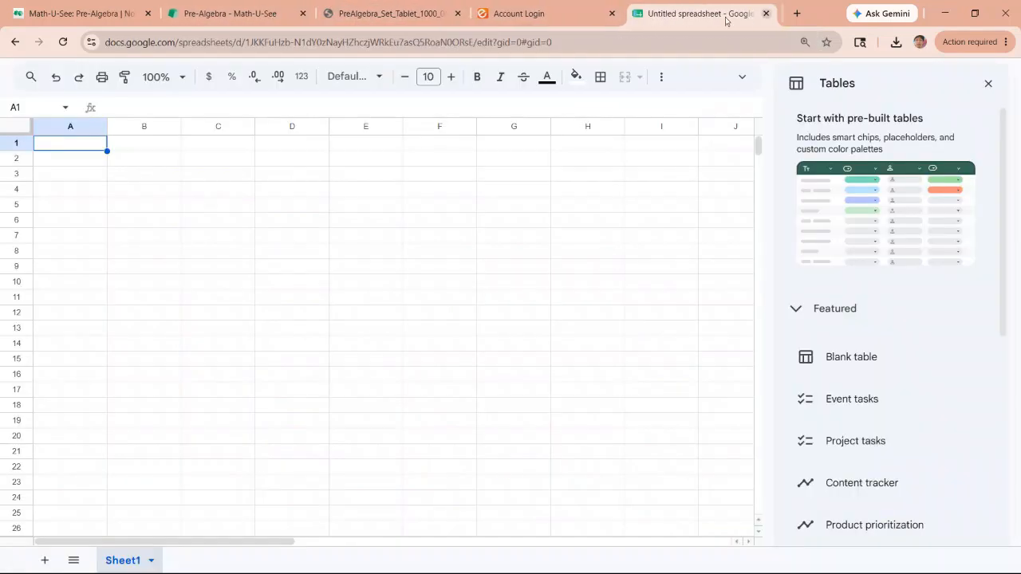
click(461, 14)
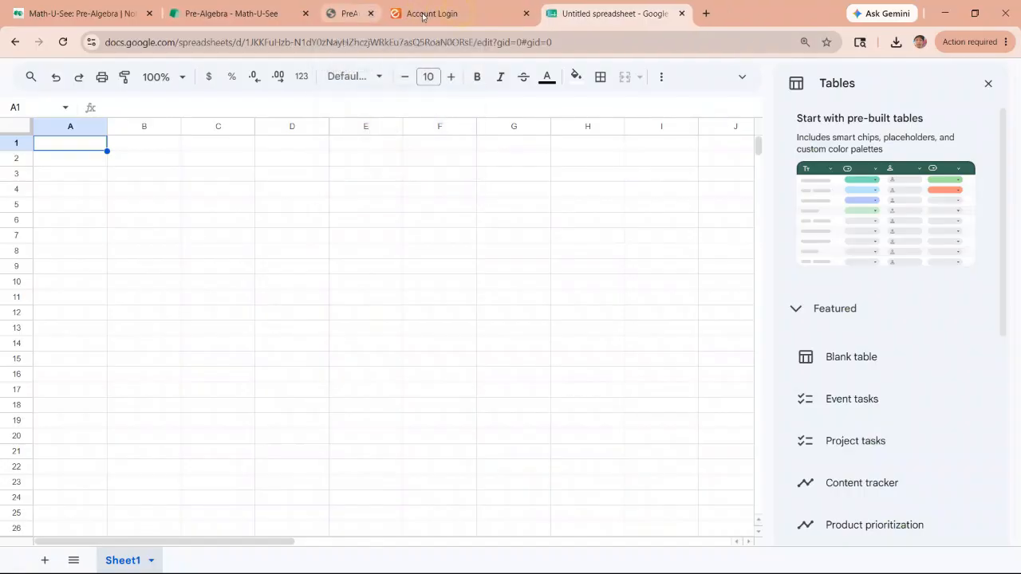
click(276, 16)
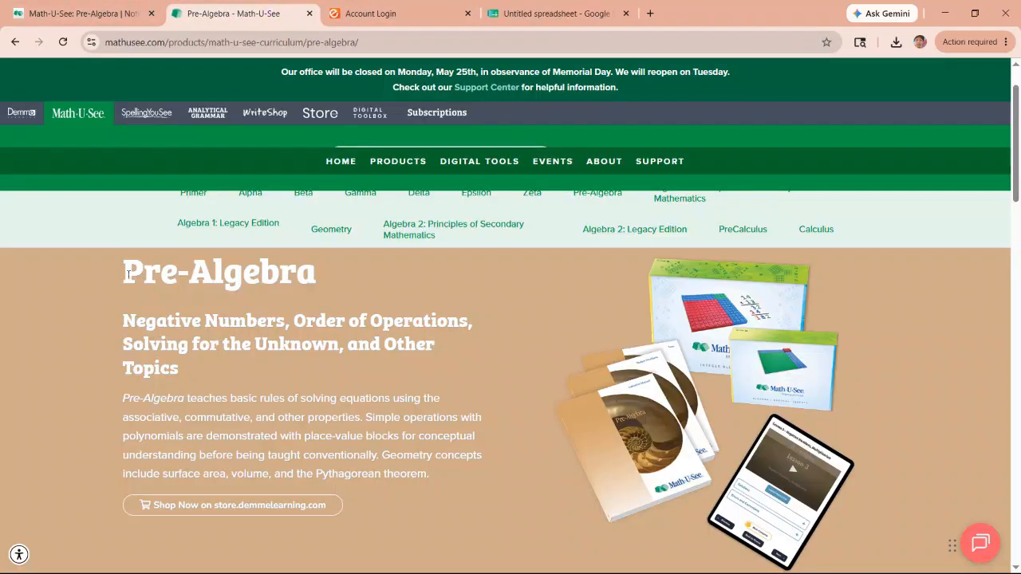
- Copy the Pre-Algebra title, subtitle and description from the Math-U-See page into the About section of the Notion entry
drag(125, 272, 470, 475)
key(ctrl+c)
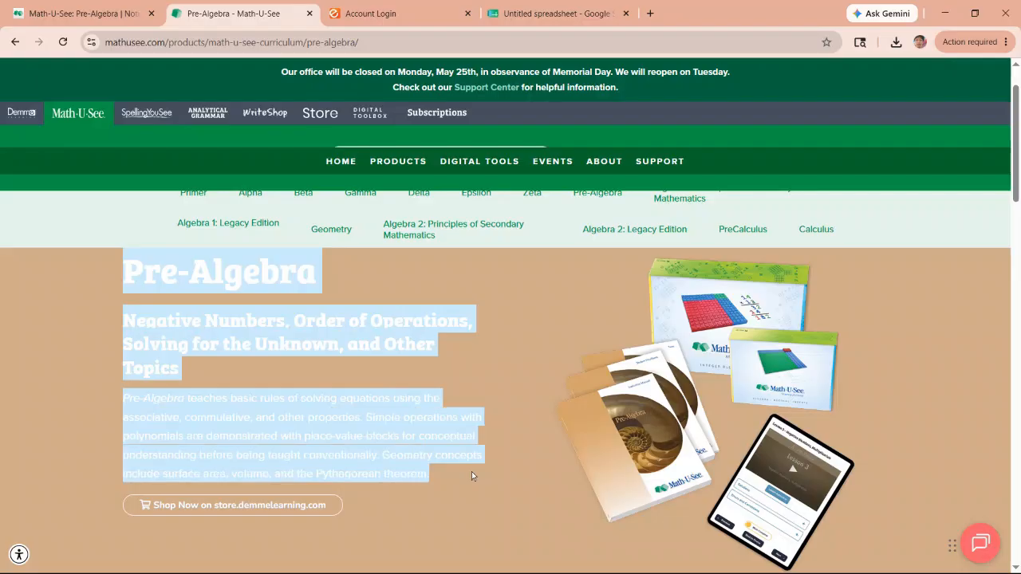
click(75, 13)
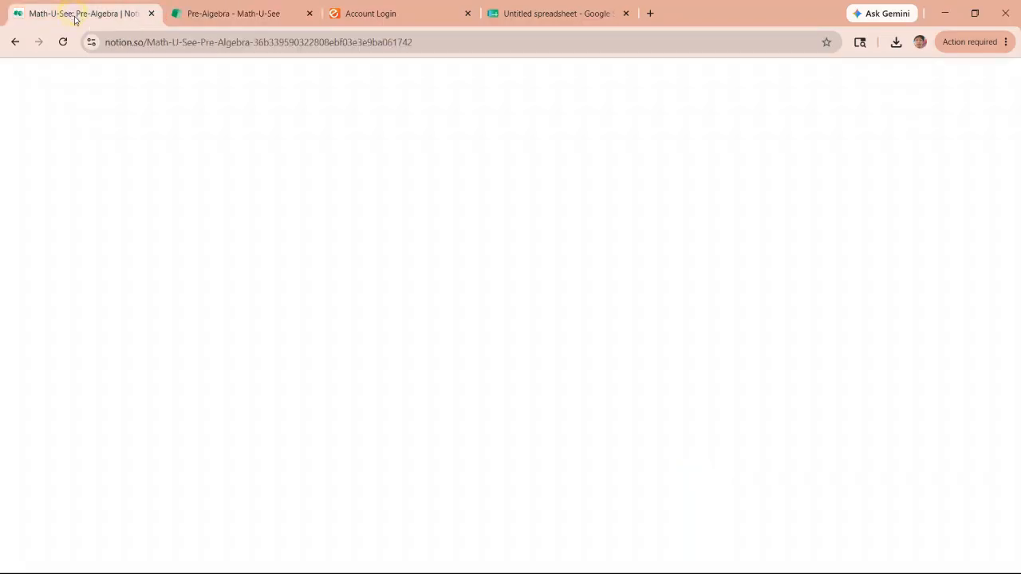
scroll(391, 267, down, 3)
scroll(375, 273, down, 10)
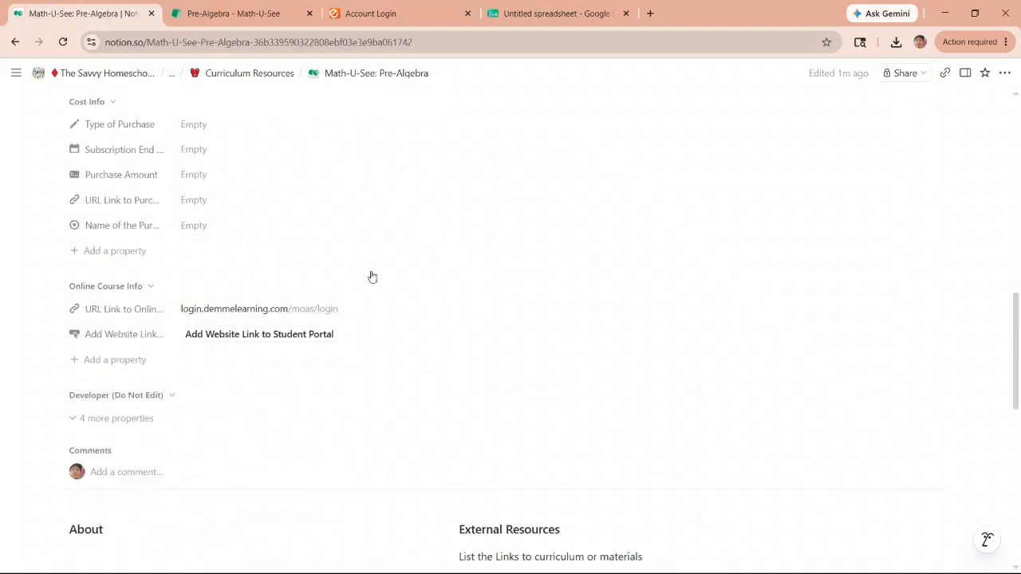
click(86, 156)
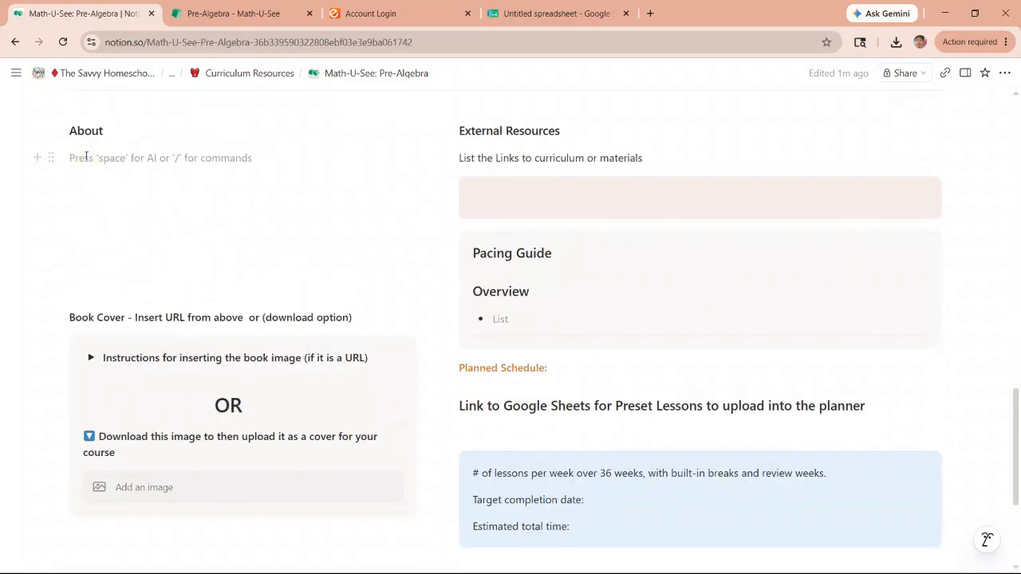
key(ctrl+v)
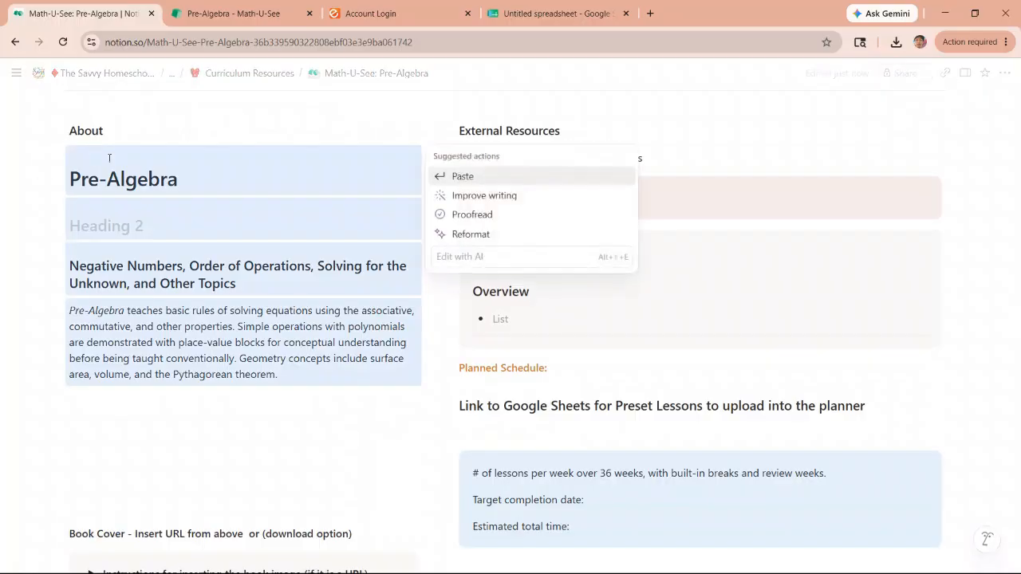
click(467, 176)
- Delete the empty Heading 2 block between the pasted title and subtitle in the About section
click(134, 221)
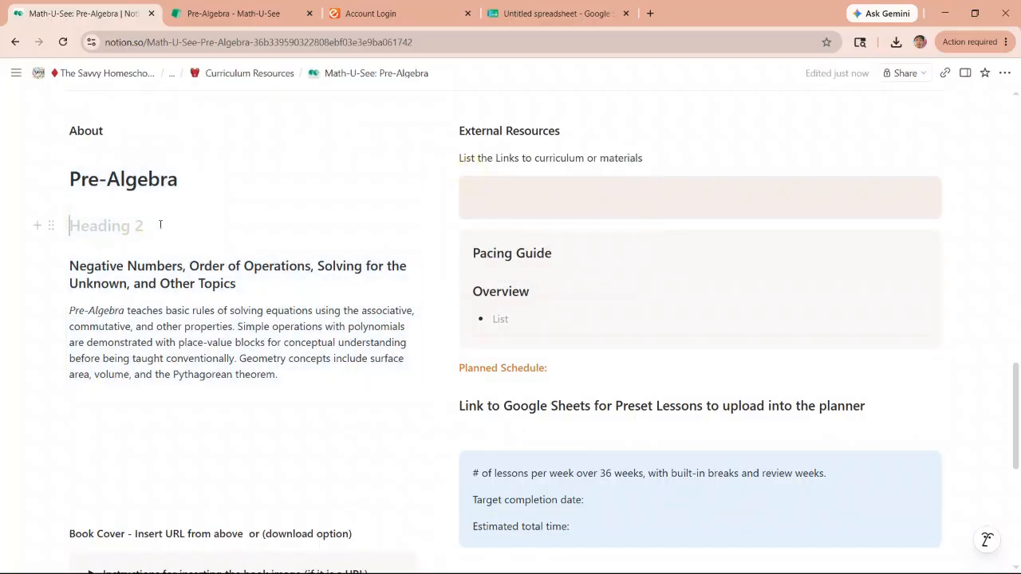
click(51, 225)
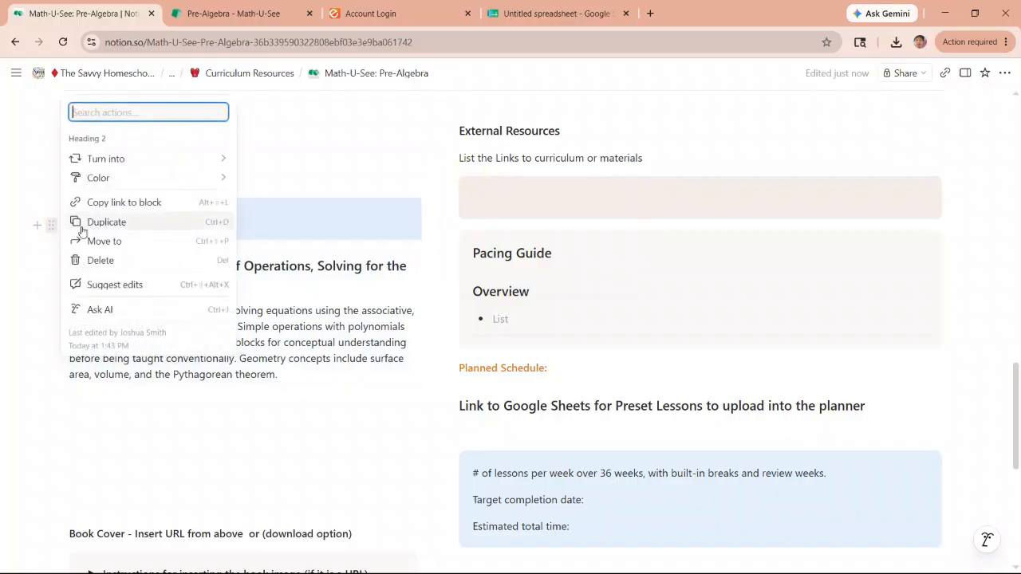
click(100, 258)
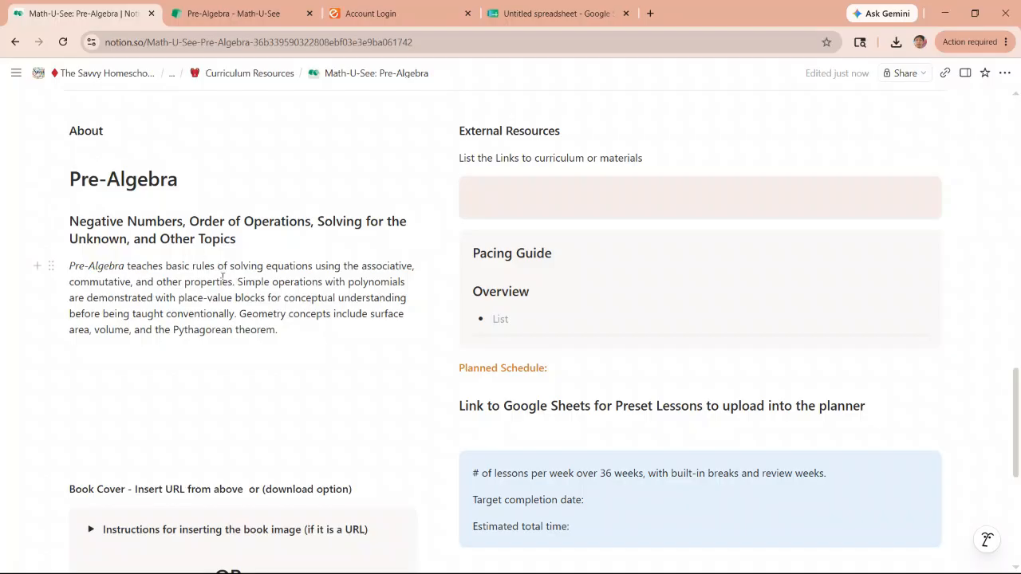
- Copy the address of the curriculum cover image link from the entry's Curriculum Main Info properties
scroll(222, 277, down, 1)
scroll(241, 278, down, 2)
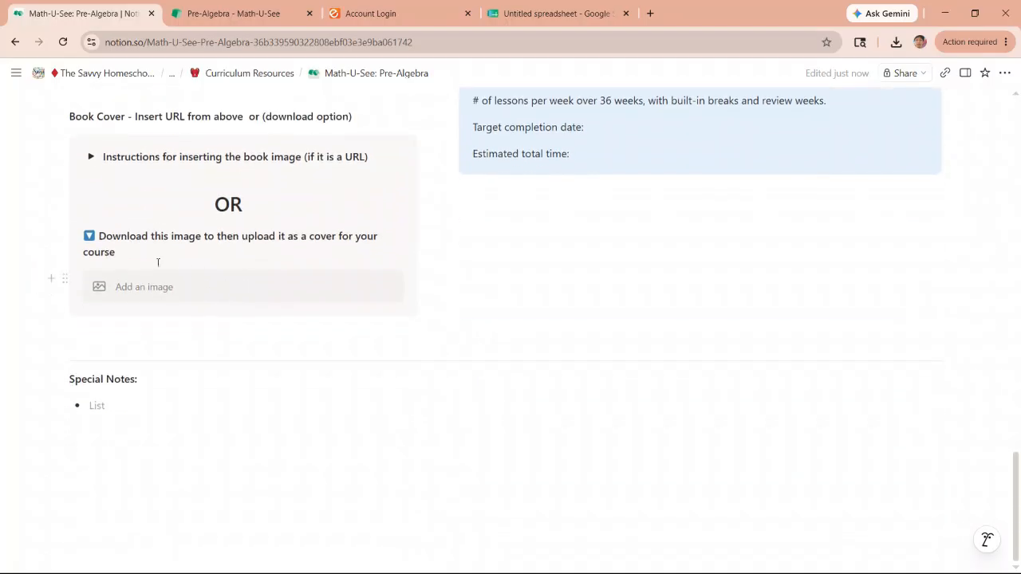
scroll(157, 287, up, 2)
scroll(173, 264, up, 10)
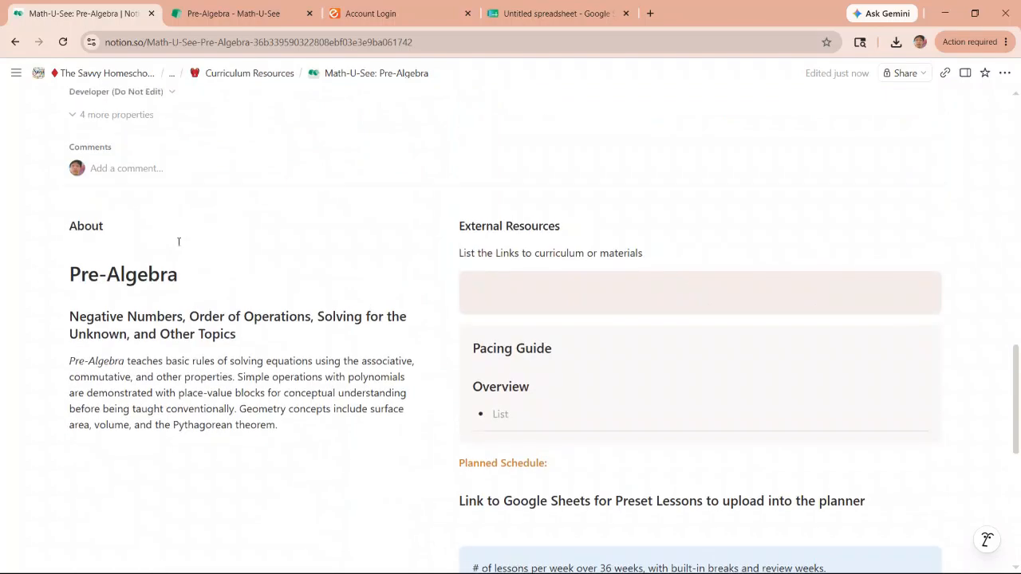
scroll(244, 272, up, 3)
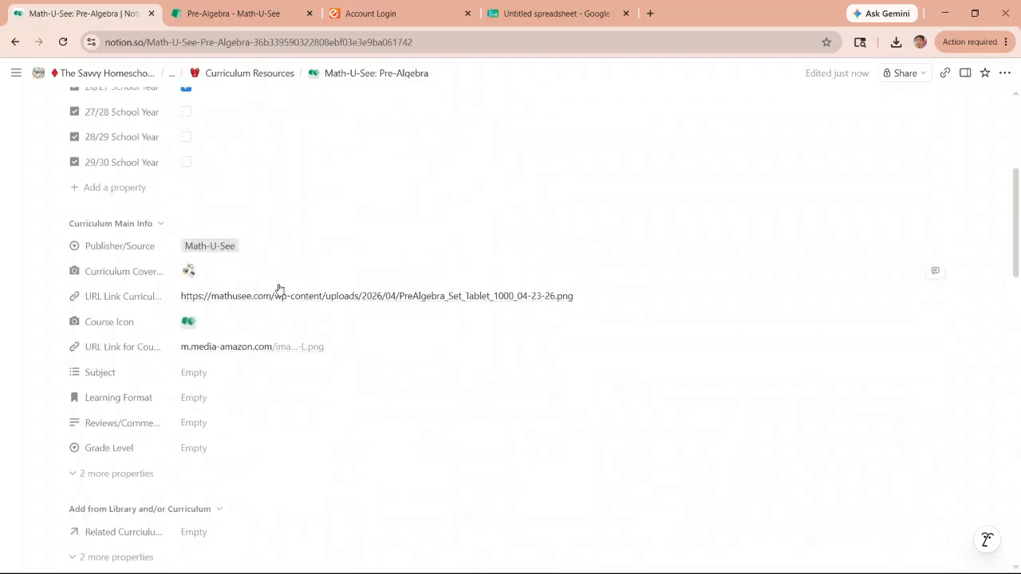
right_click(289, 300)
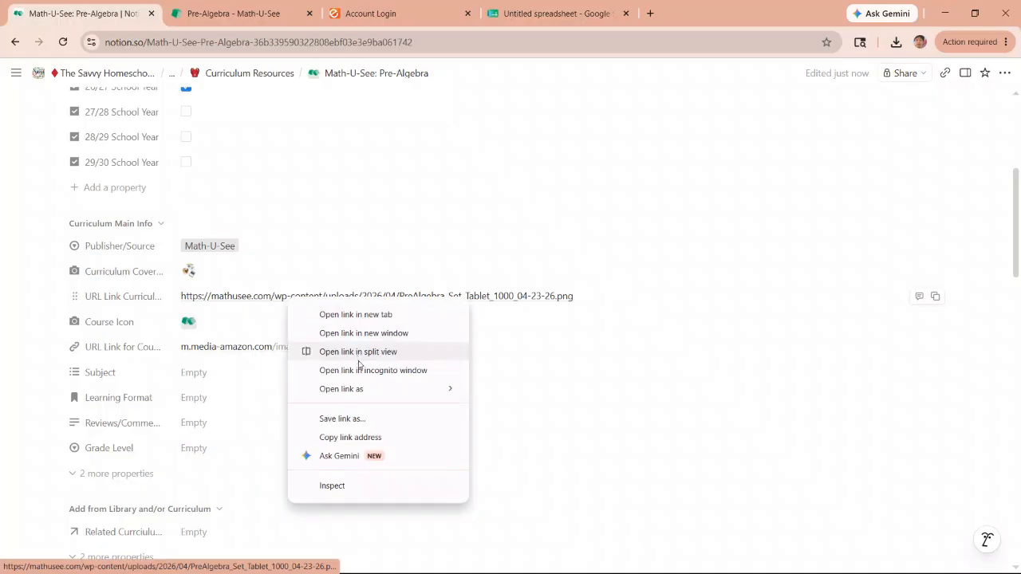
click(352, 443)
- Embed the Pre-Algebra cover image in the Book Cover section's image placeholder using the copied link
scroll(352, 443, down, 13)
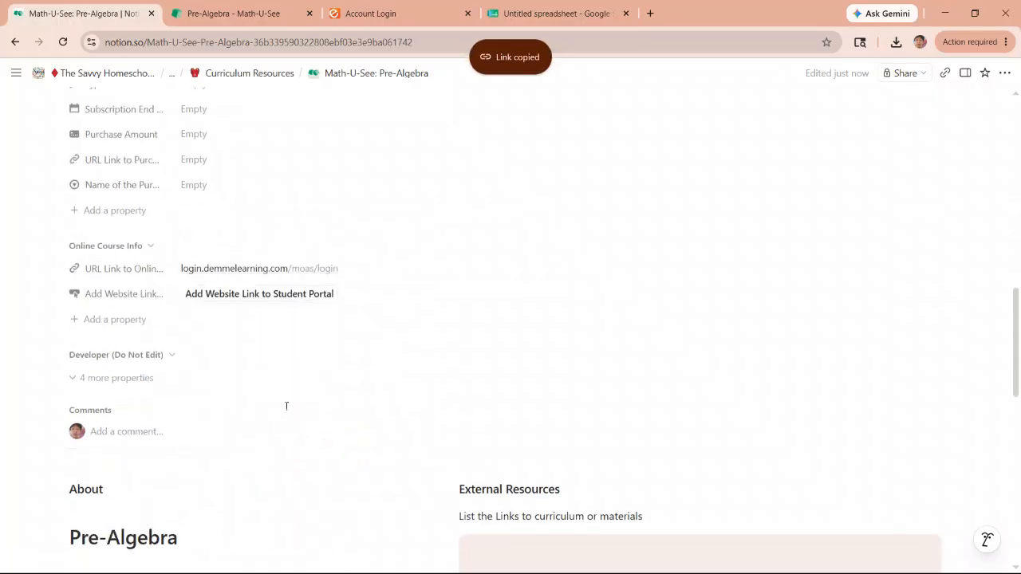
scroll(246, 388, down, 2)
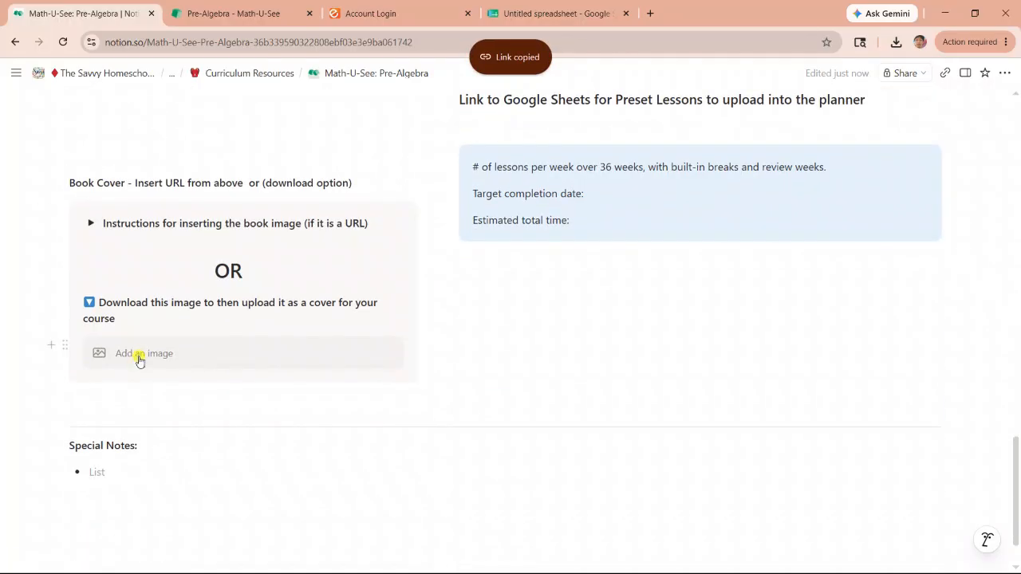
click(139, 357)
click(122, 384)
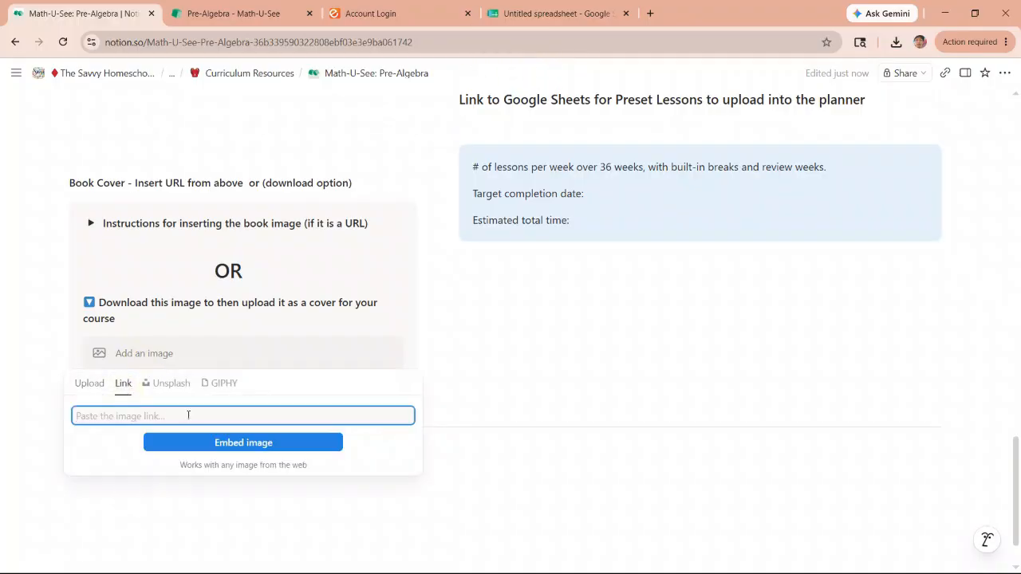
key(ctrl+v)
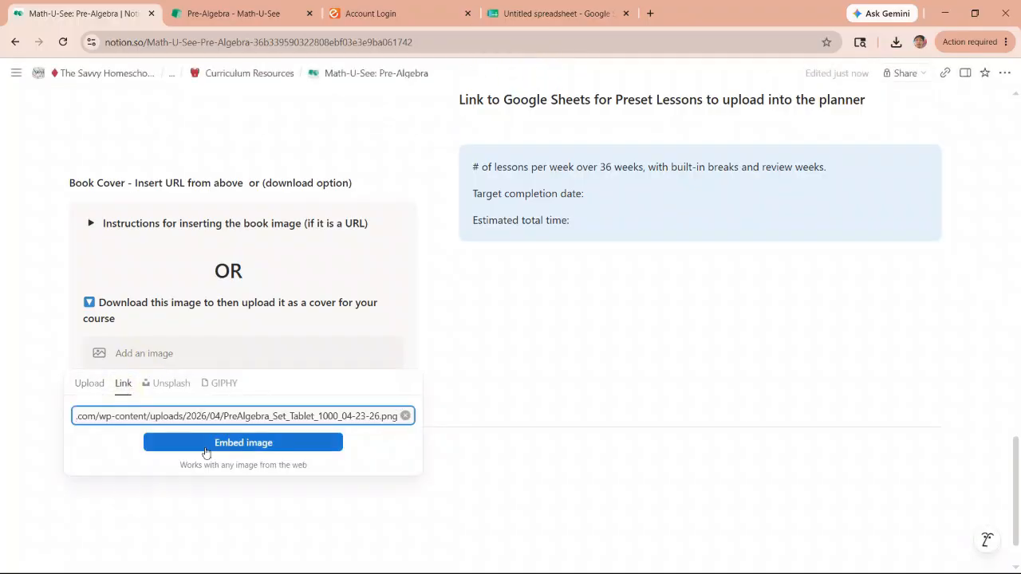
click(206, 443)
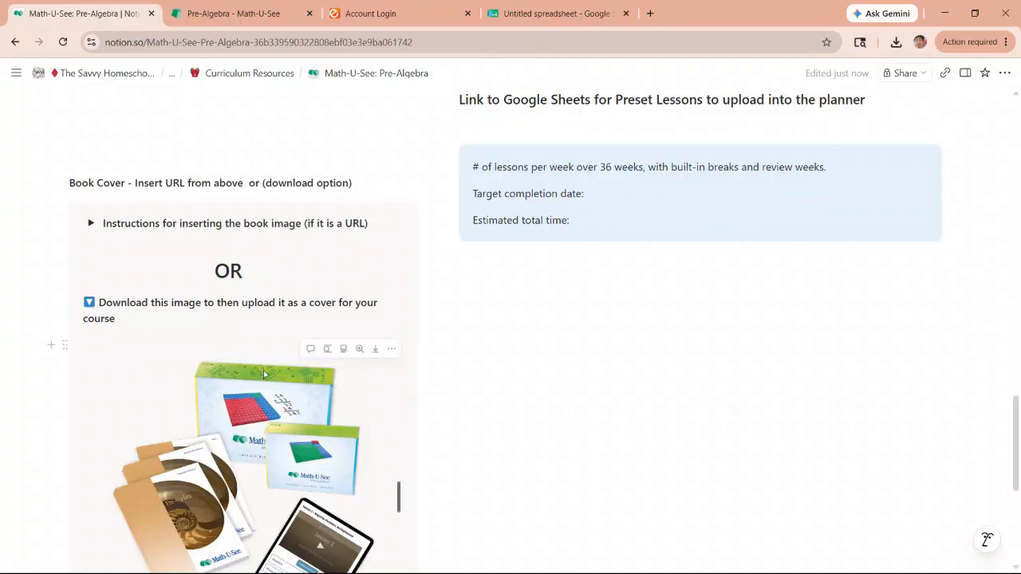
- Review the Math-U-See: Pre-Algebra entry, including its External Resources section, school years, Curriculum Main Info and Cost Info properties
scroll(503, 324, up, 6)
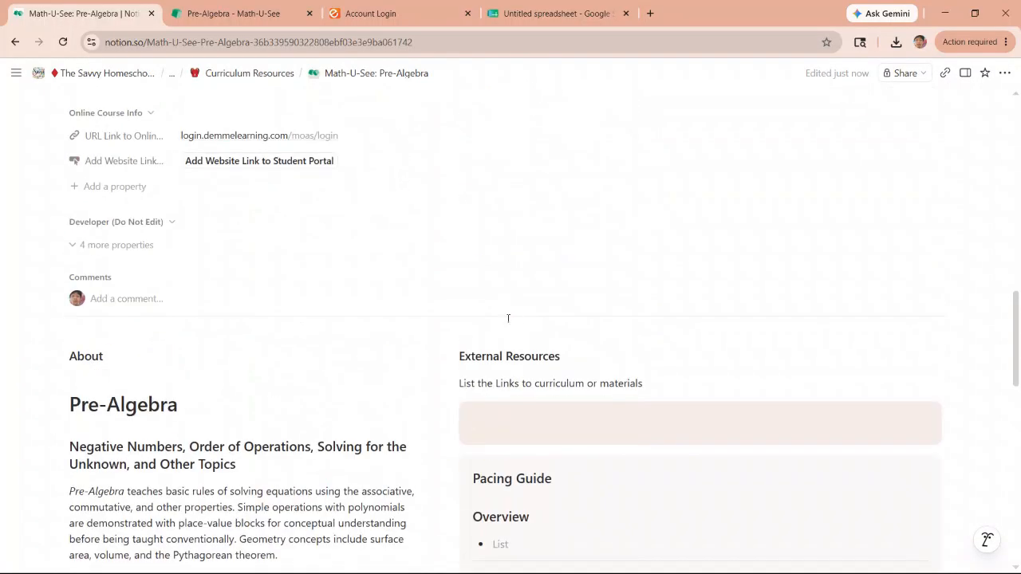
scroll(504, 351, down, 2)
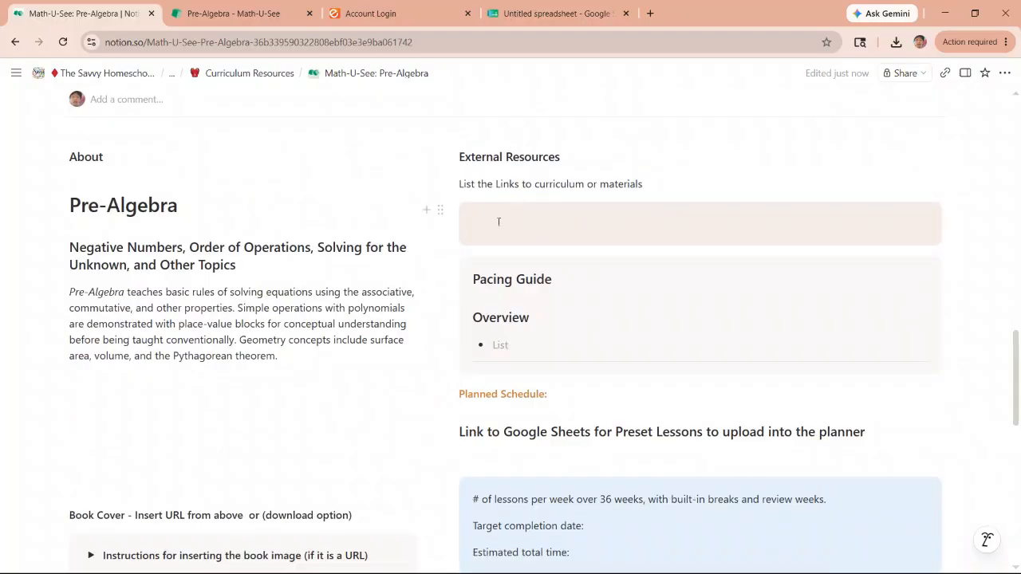
key(Escape)
scroll(477, 418, up, 15)
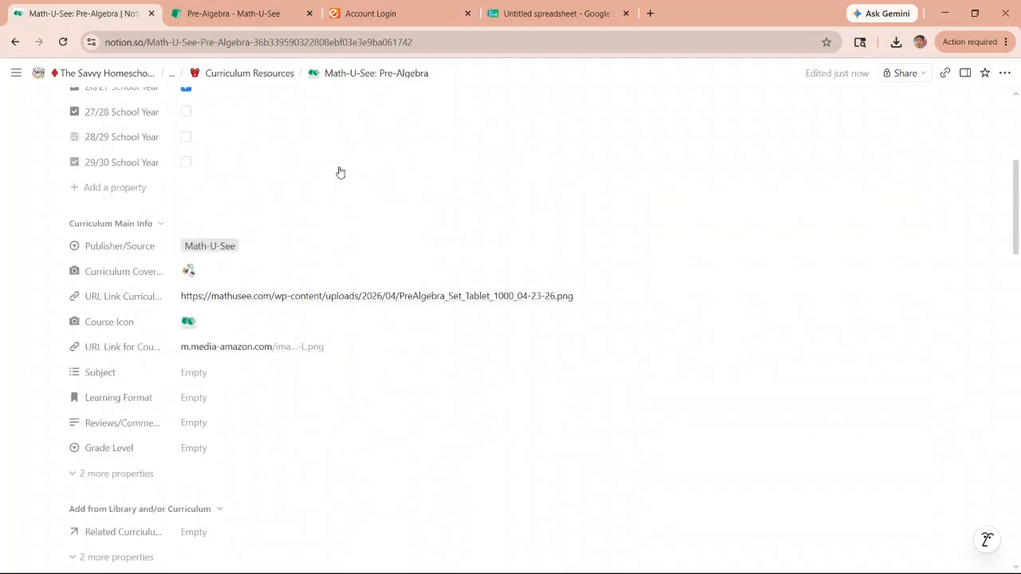
scroll(342, 166, up, 4)
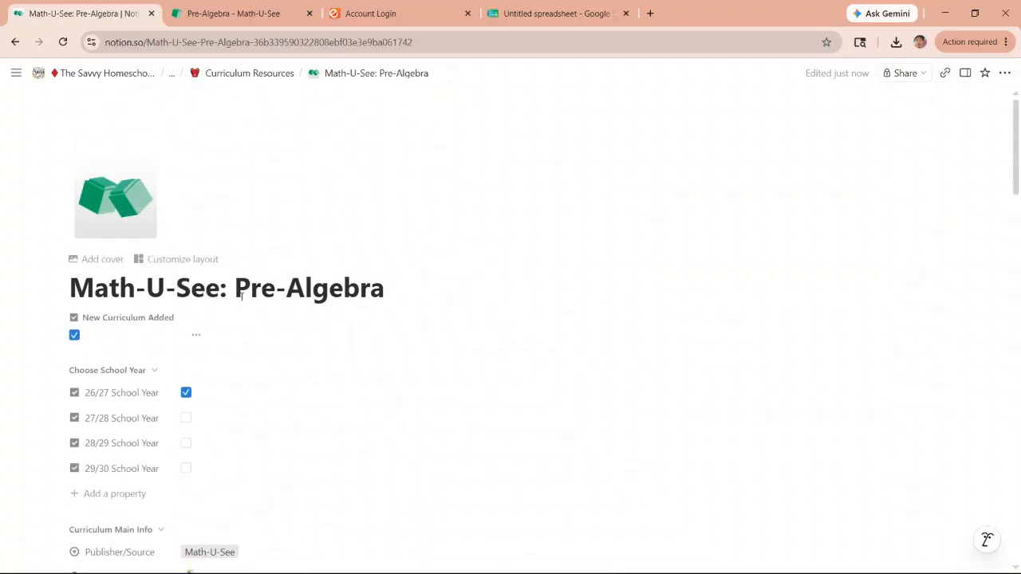
scroll(256, 360, down, 5)
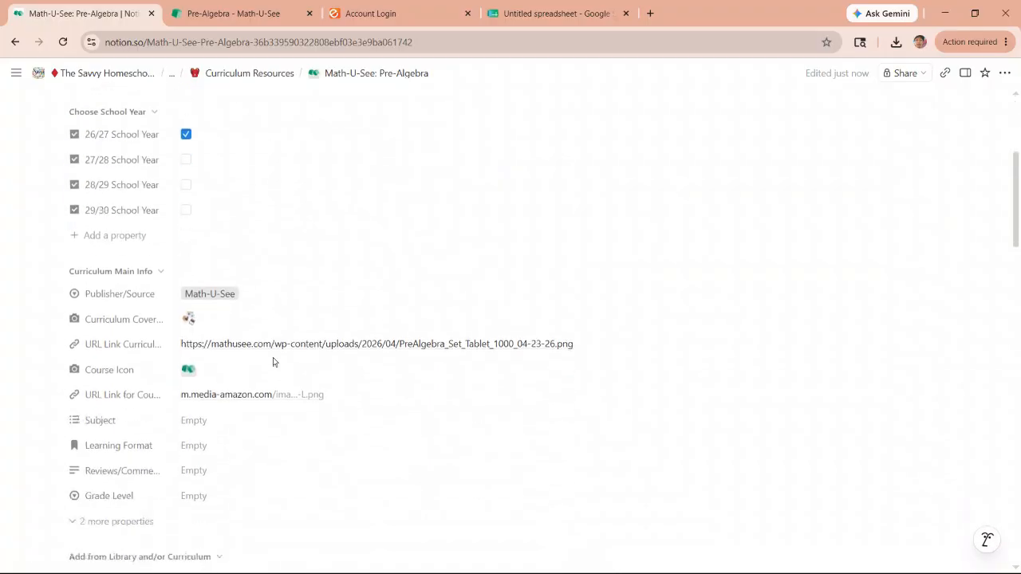
scroll(292, 307, up, 2)
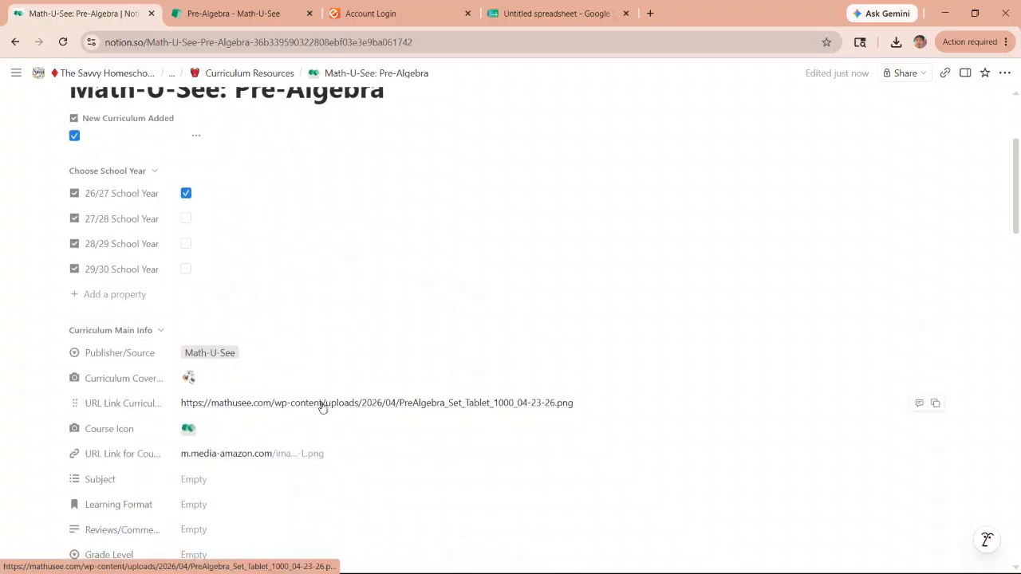
scroll(322, 407, up, 3)
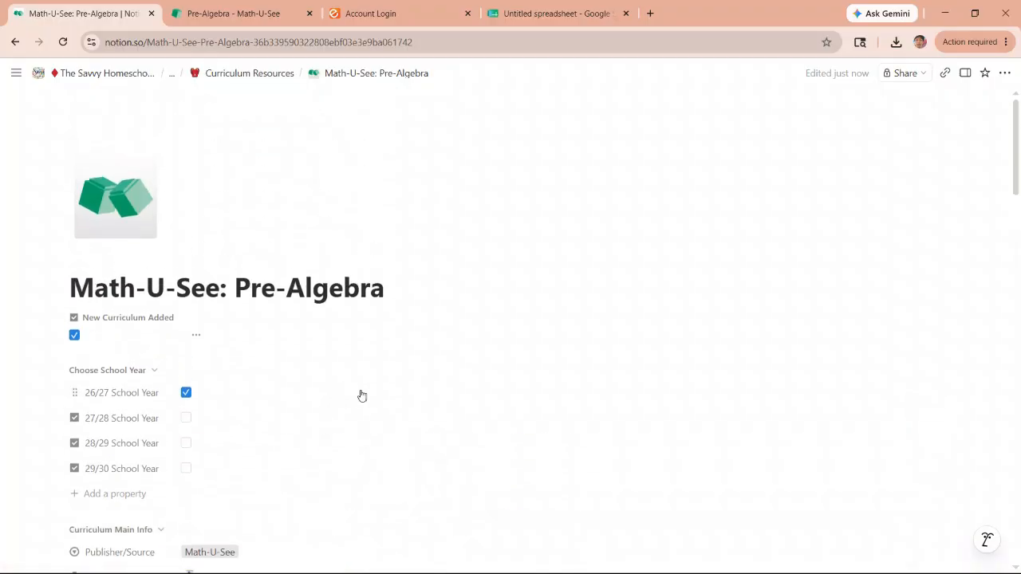
scroll(362, 396, down, 3)
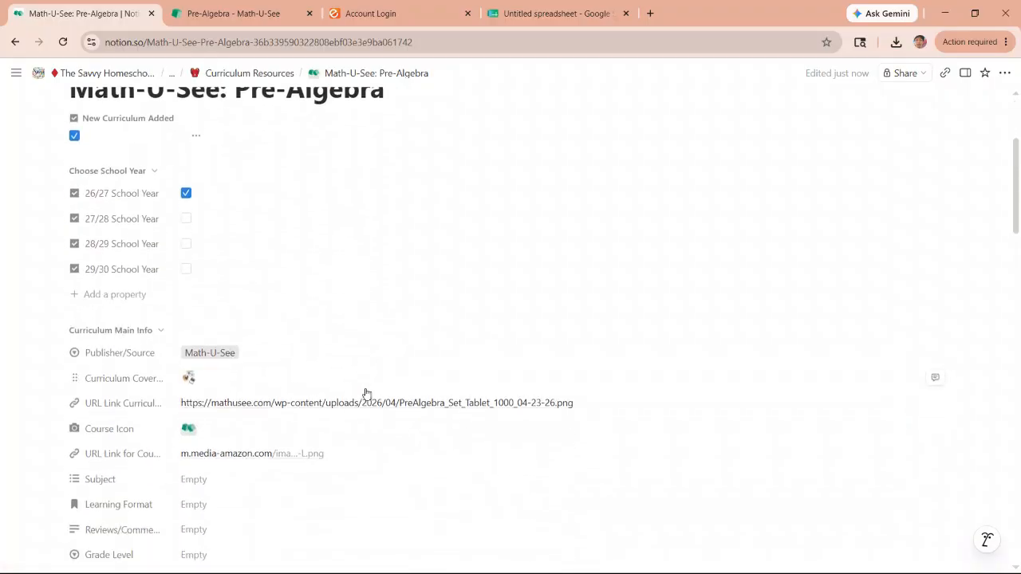
scroll(371, 383, up, 2)
scroll(372, 378, up, 1)
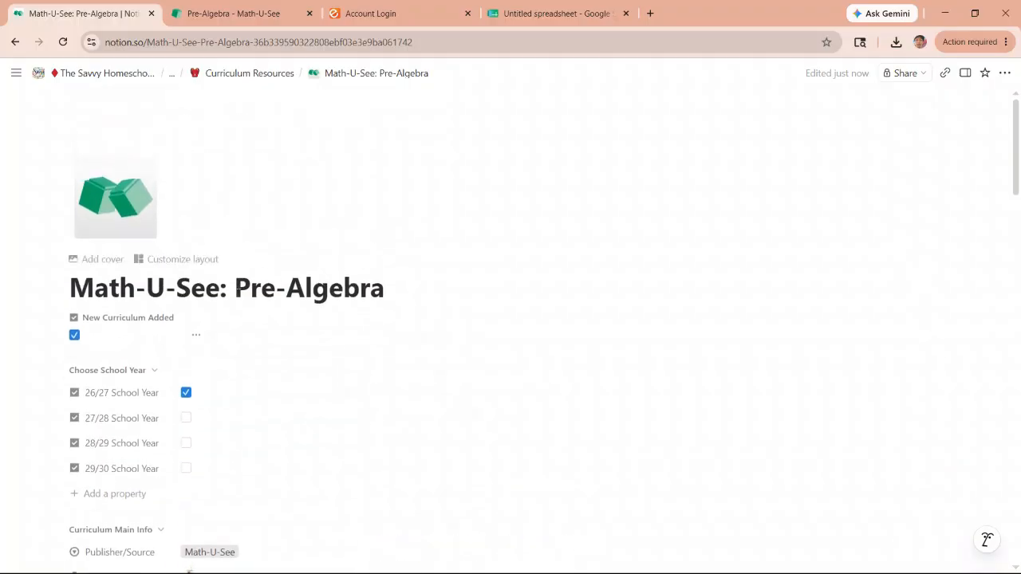
scroll(355, 340, down, 8)
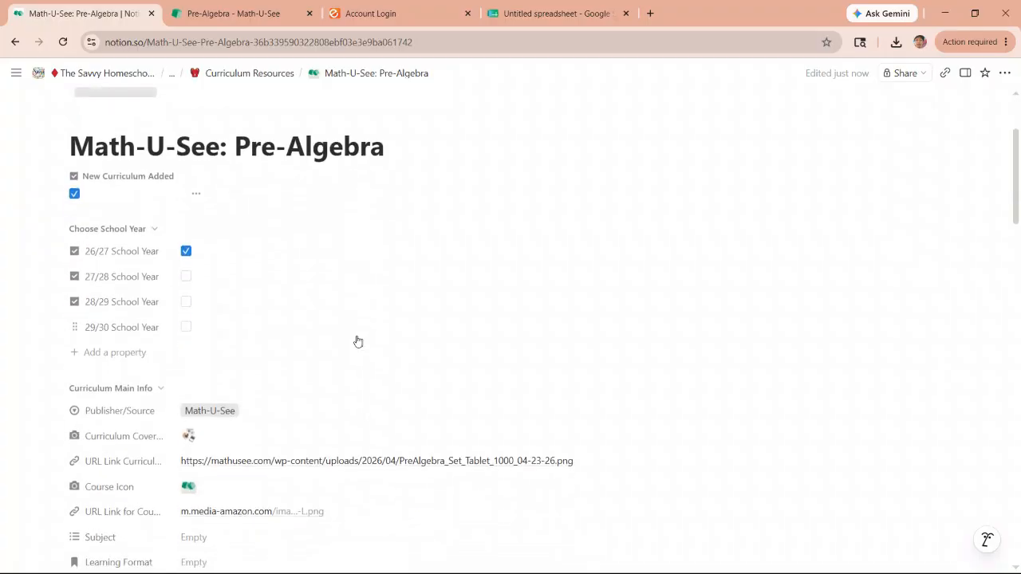
scroll(355, 343, down, 2)
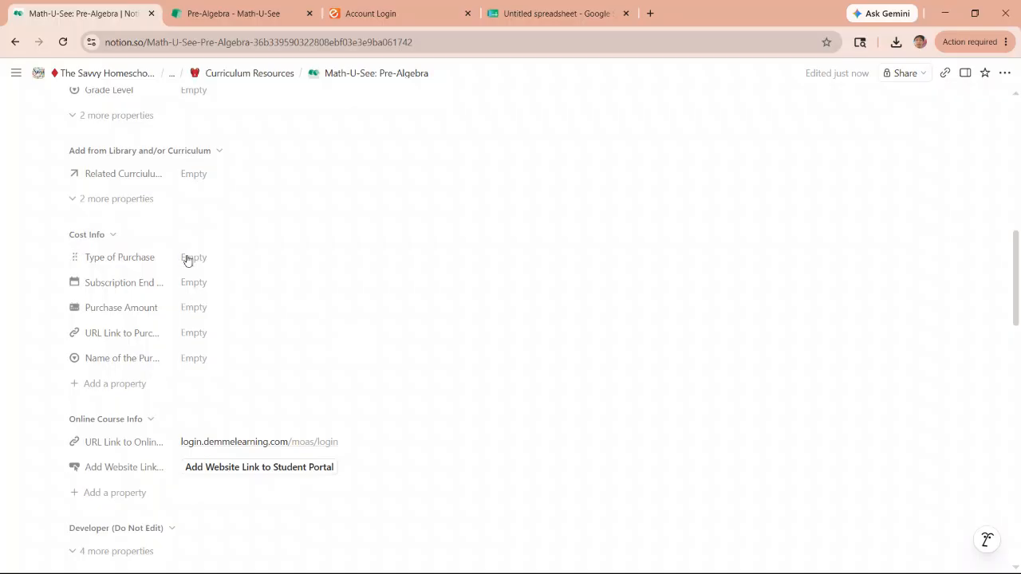
scroll(208, 291, up, 6)
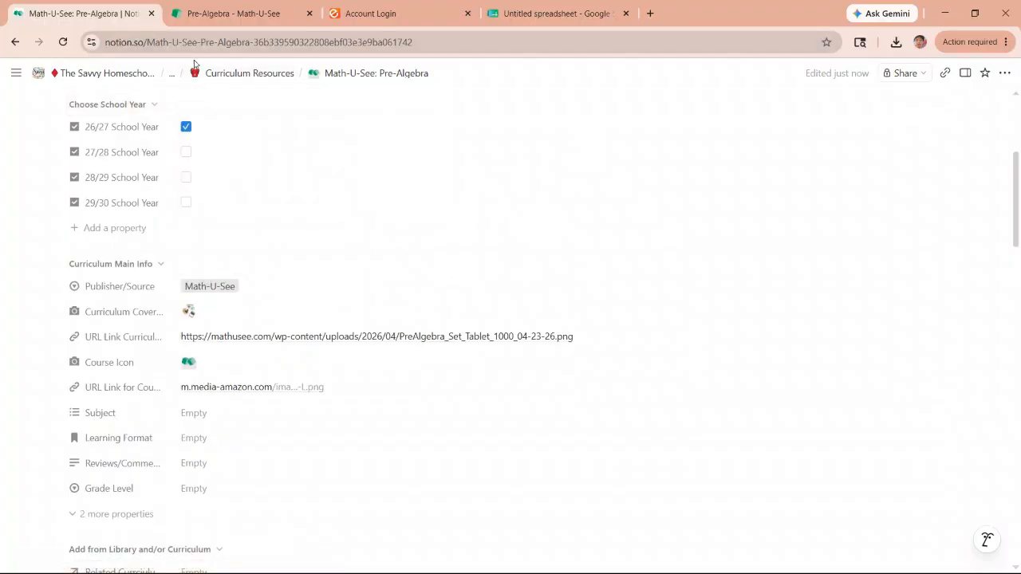
- Go back to the Curriculum Resources database and look through its list of included curriculum by subject
click(251, 80)
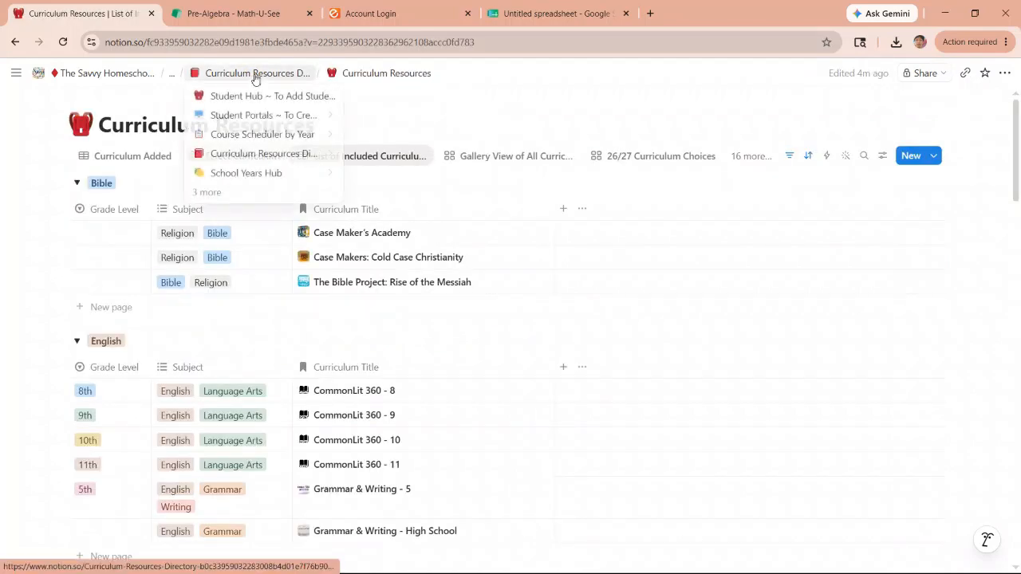
scroll(122, 296, down, 10)
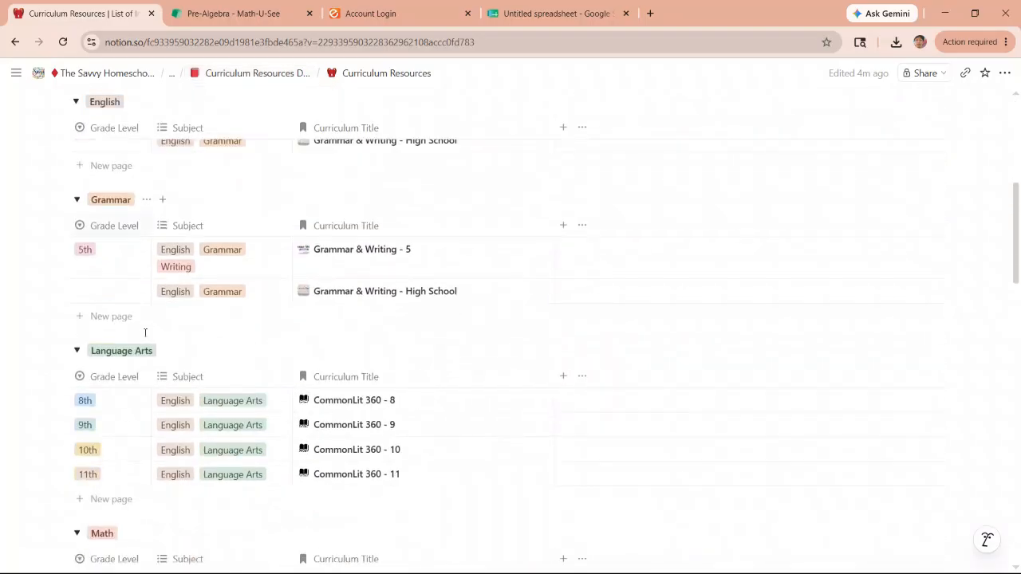
scroll(342, 322, up, 4)
scroll(384, 181, up, 5)
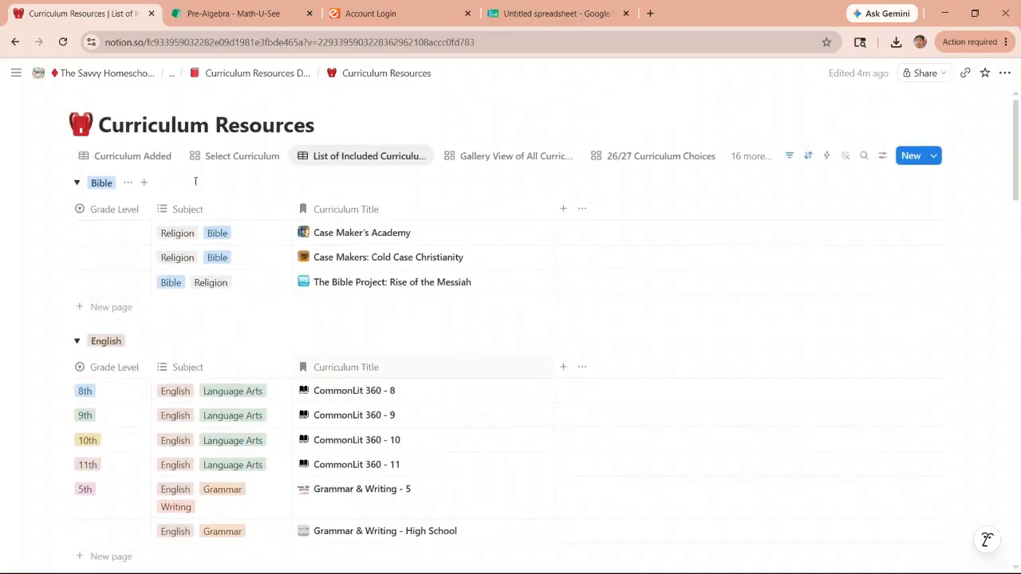
- In the Curriculum Added view, set the Math-U-See: Pre-Algebra entry's subject to Math and its grade level to 8th
click(133, 157)
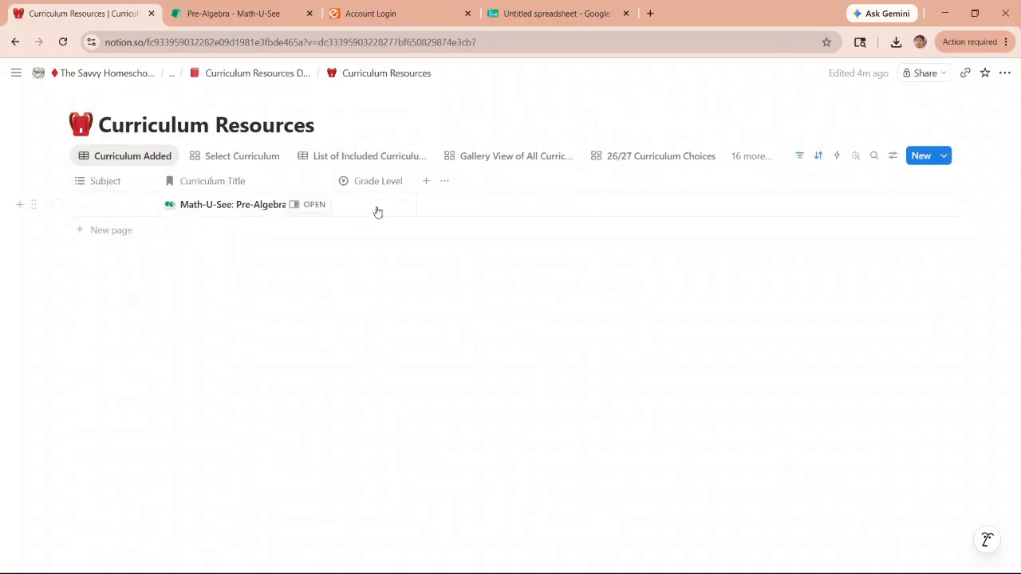
click(110, 201)
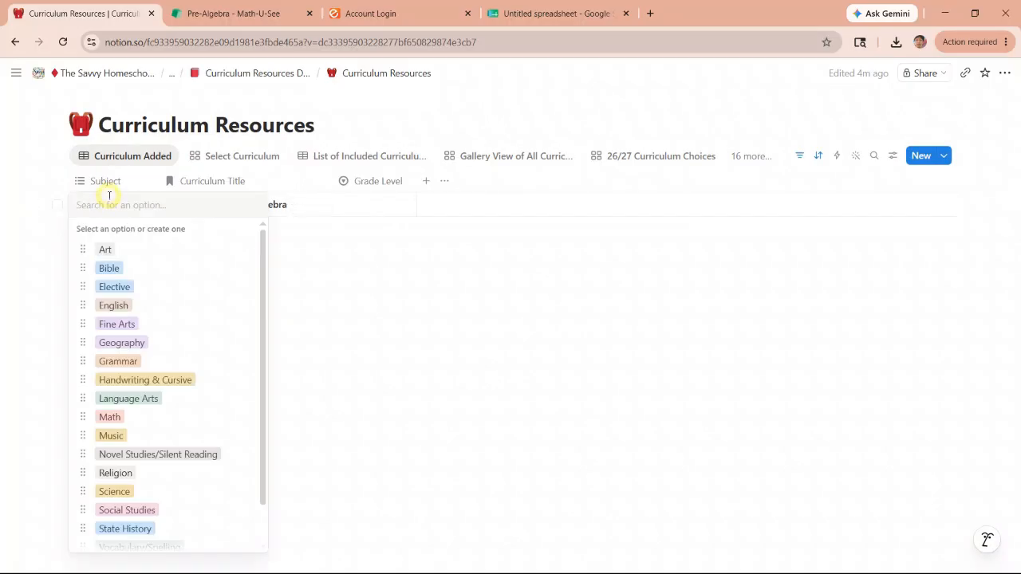
click(106, 417)
click(382, 285)
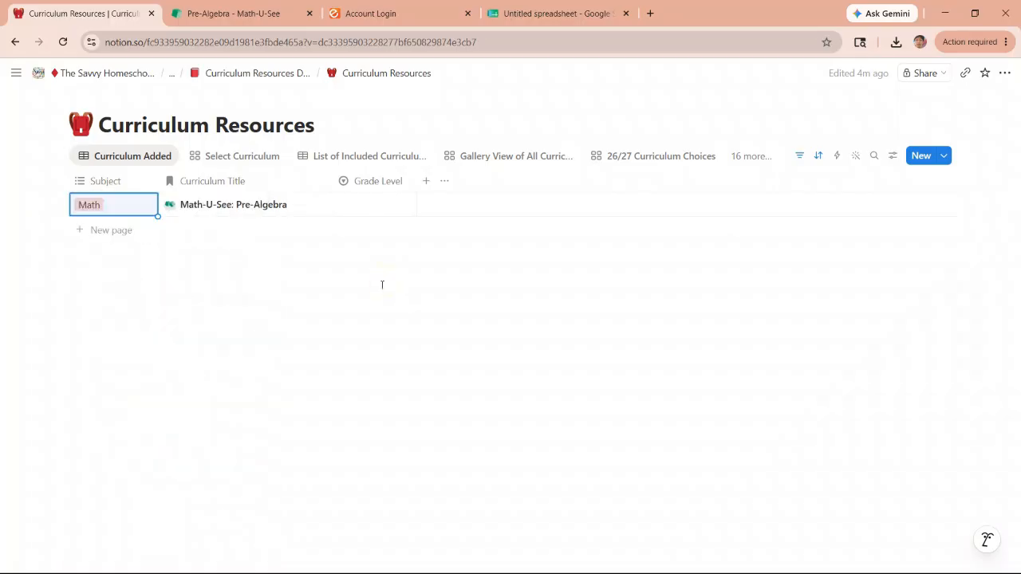
click(379, 204)
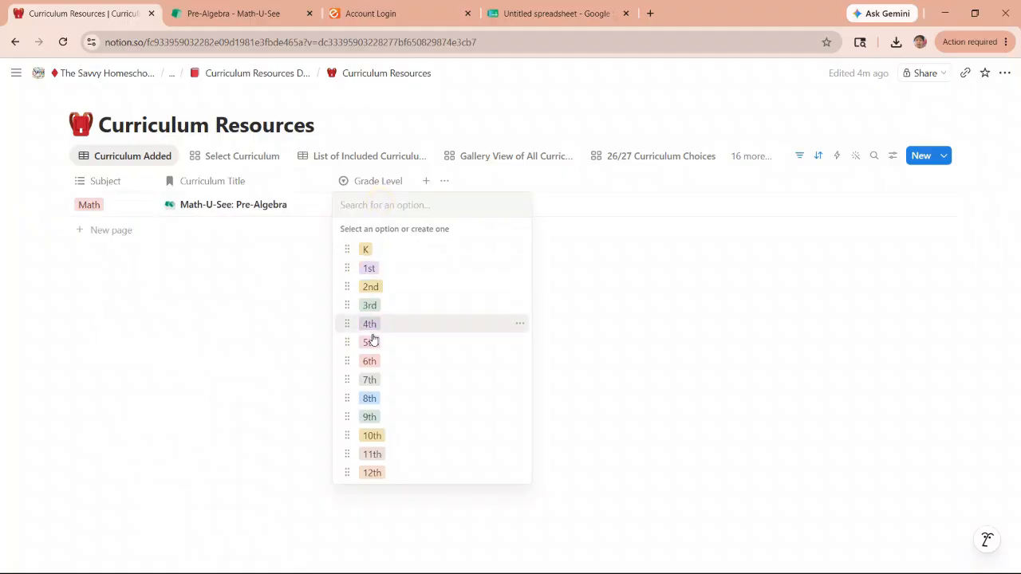
click(369, 399)
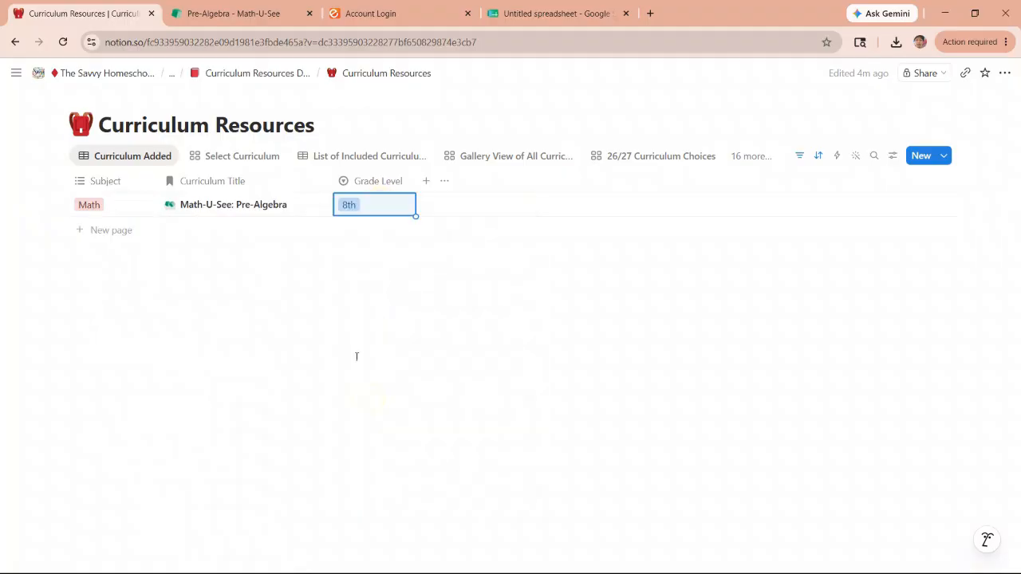
- Check the Math group in the list of included curriculum for the Math-U-See: Pre-Algebra entry
click(349, 160)
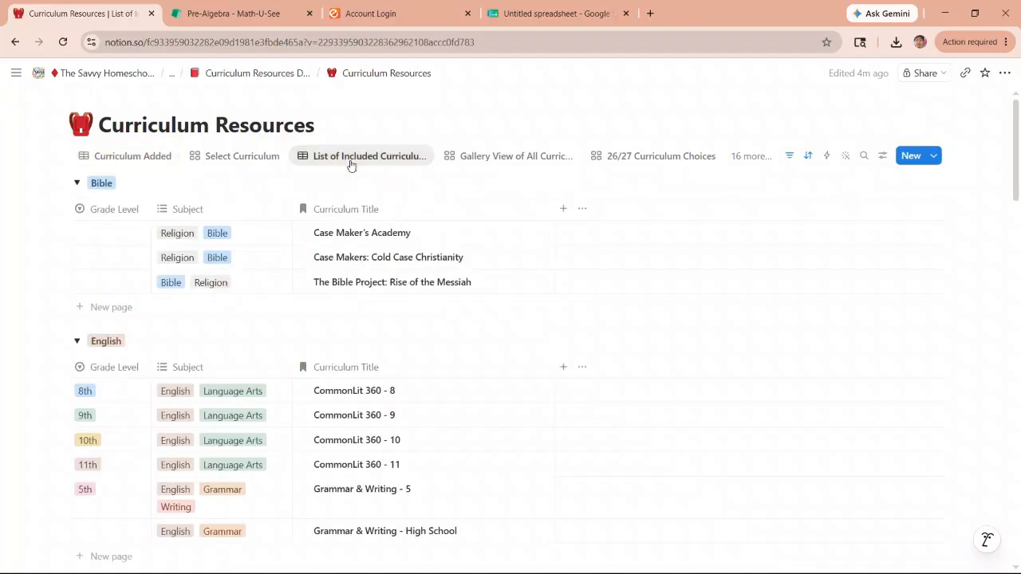
scroll(183, 308, down, 10)
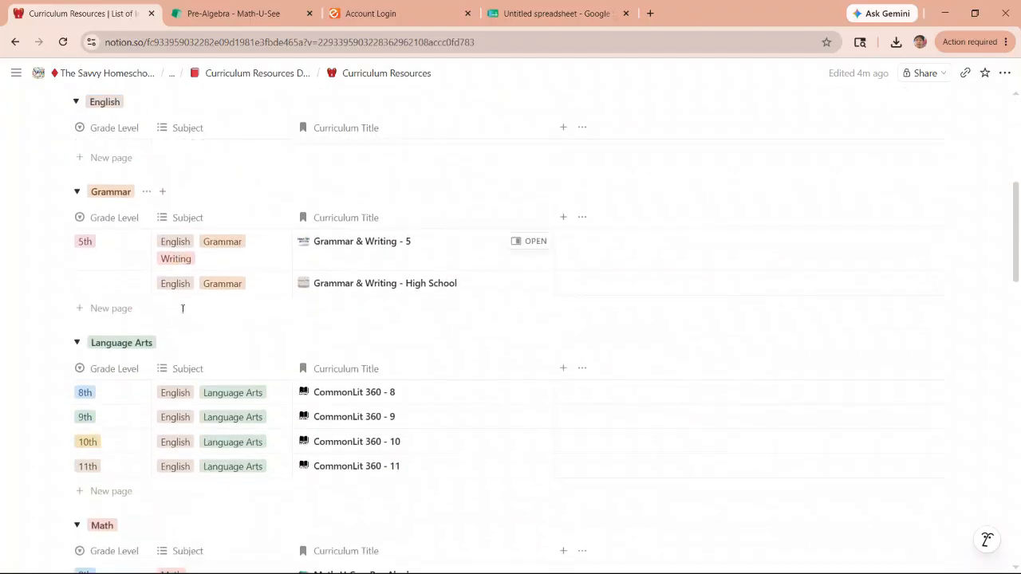
scroll(184, 309, down, 1)
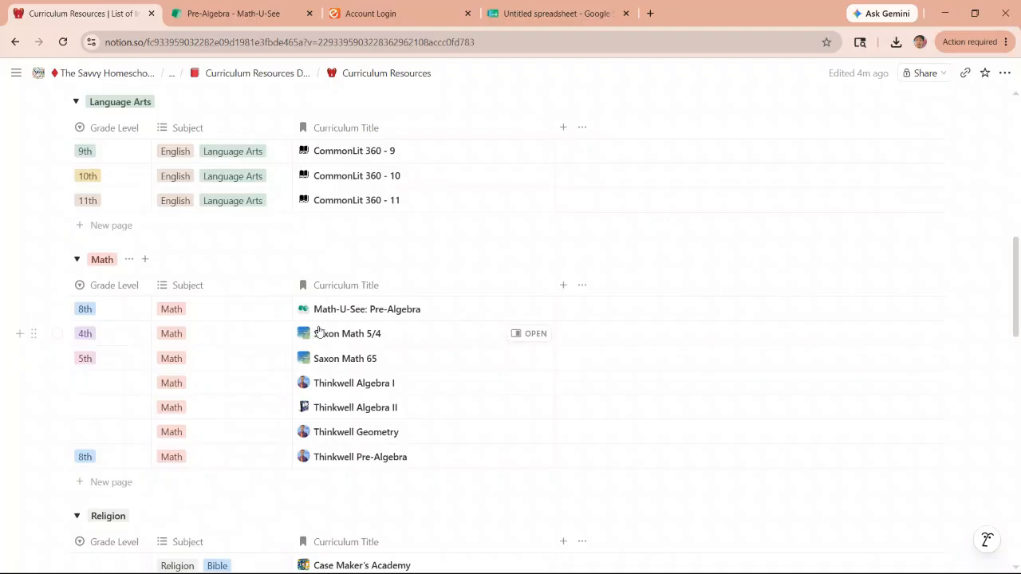
scroll(415, 303, up, 2)
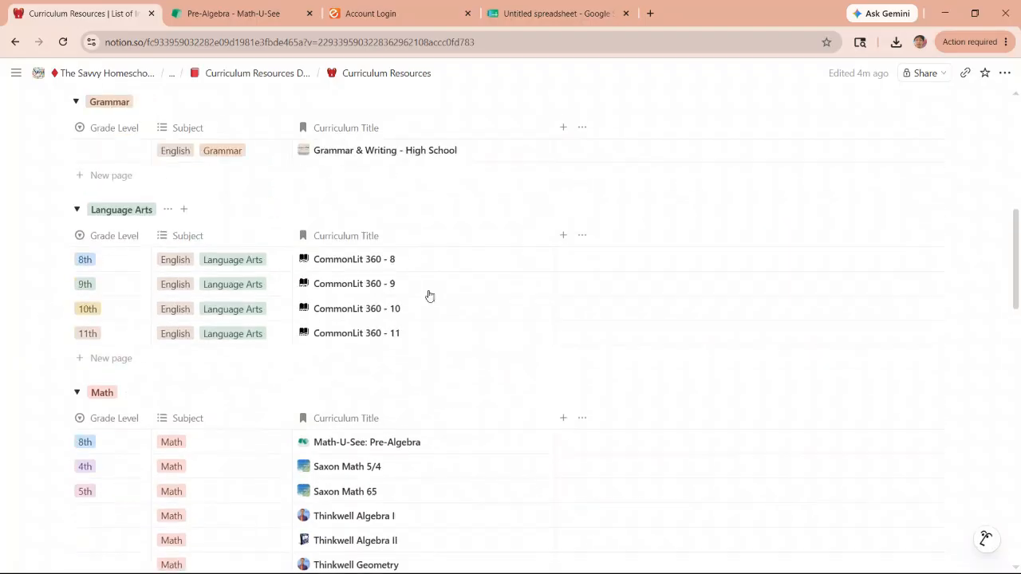